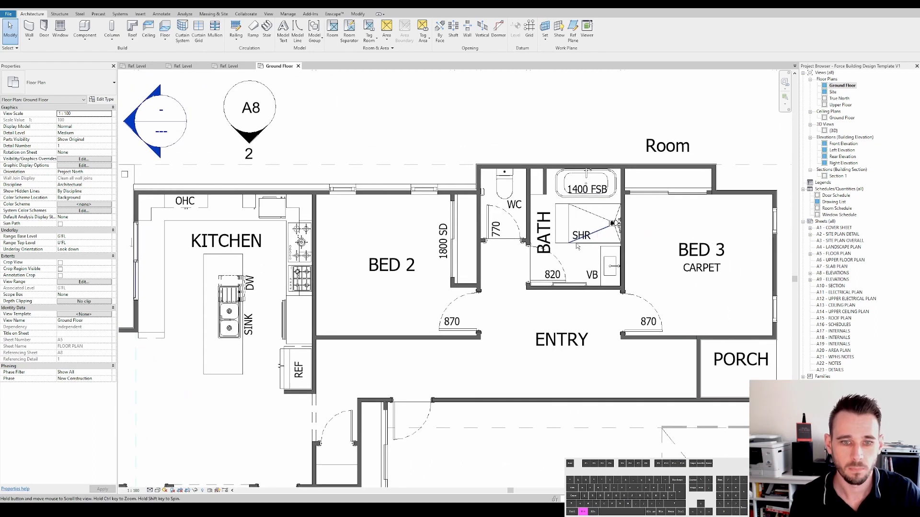
scroll(596, 241, "down", 2)
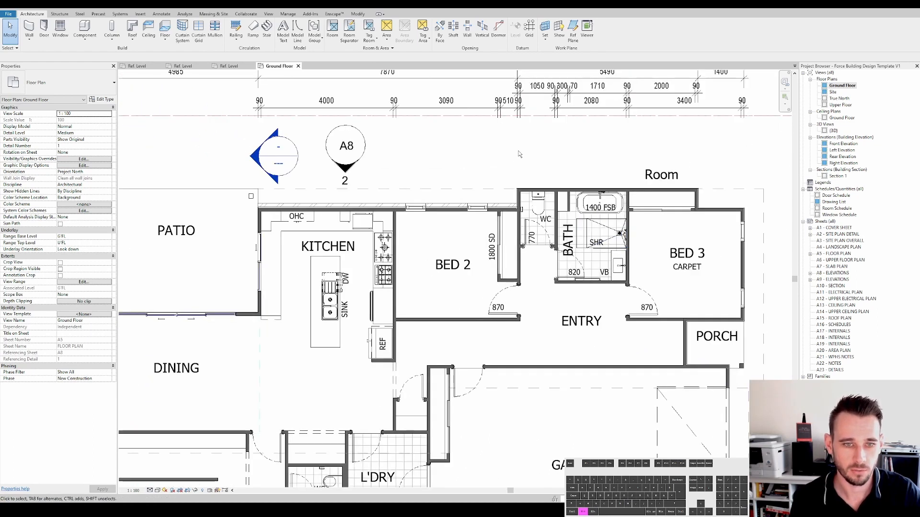
- Start a live Enscape rendering of the floor plan model
middle_click_drag(437, 145, 417, 142)
left_click(332, 14)
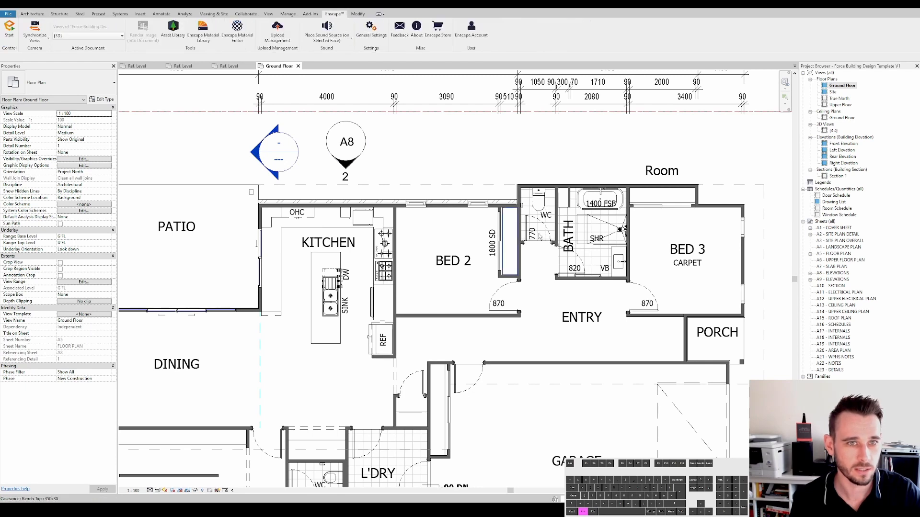
left_click(10, 30)
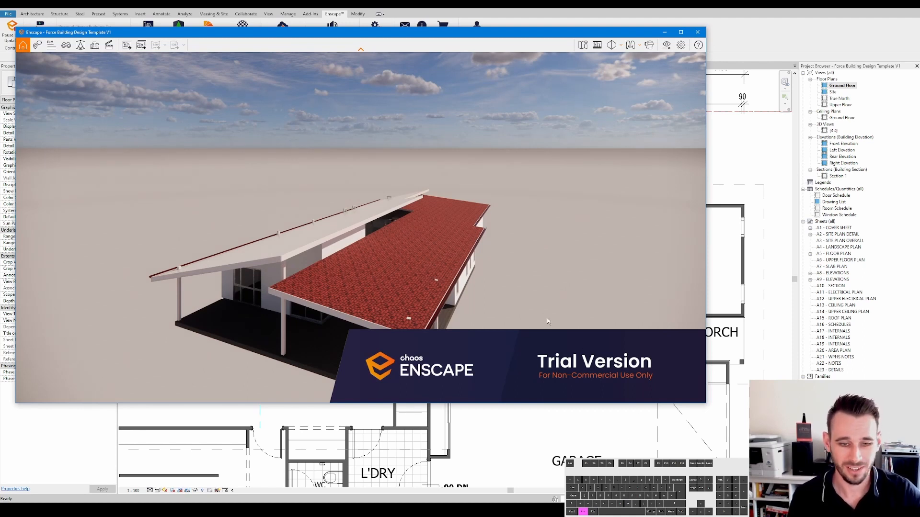
- Walk through the rendered model from the exterior into the kitchen
key("w")
left_click_drag(459, 265, 429, 282)
key("a")
key("shift+w")
key("space")
key("shift+d")
key("shift+w")
key("shift+a")
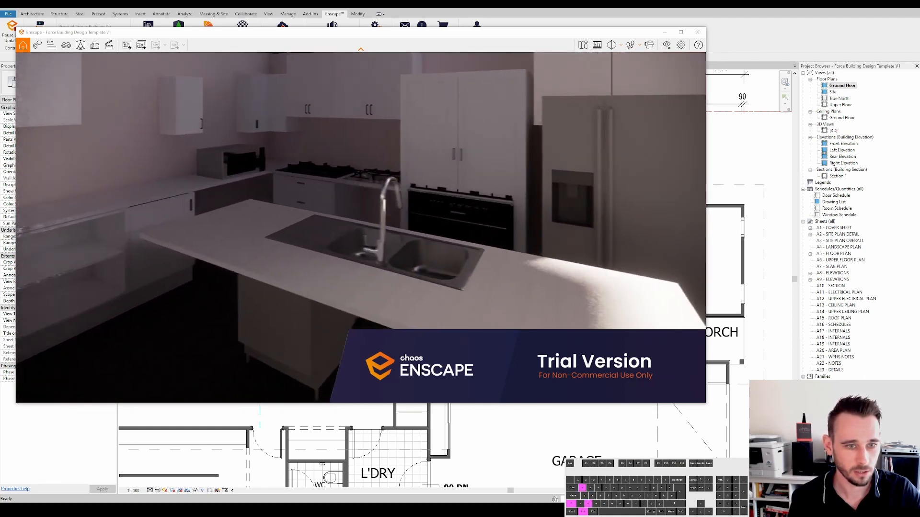
- Move around the kitchen to view the benches, cooktop and island sink
key("shift+w")
key("shift+a")
key("shift+w")
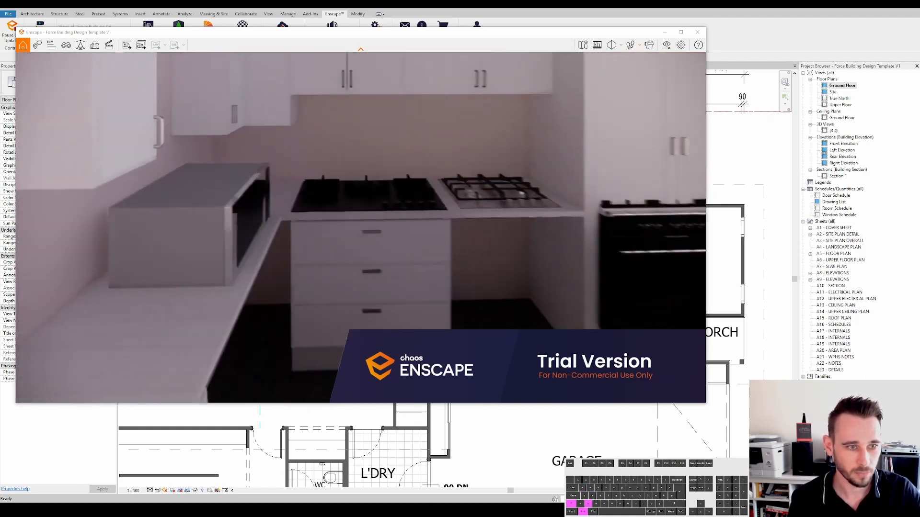
key("shift+w")
key("shift+a")
key("shift+s")
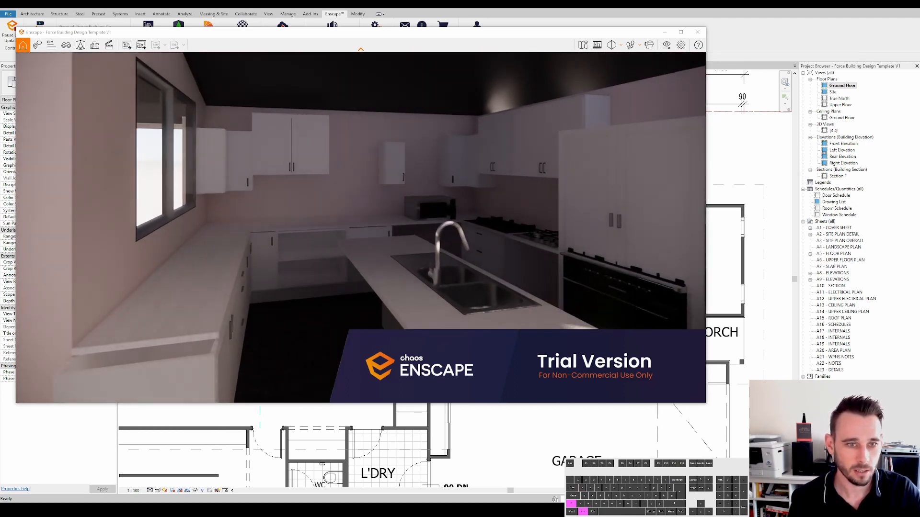
key("shift+d")
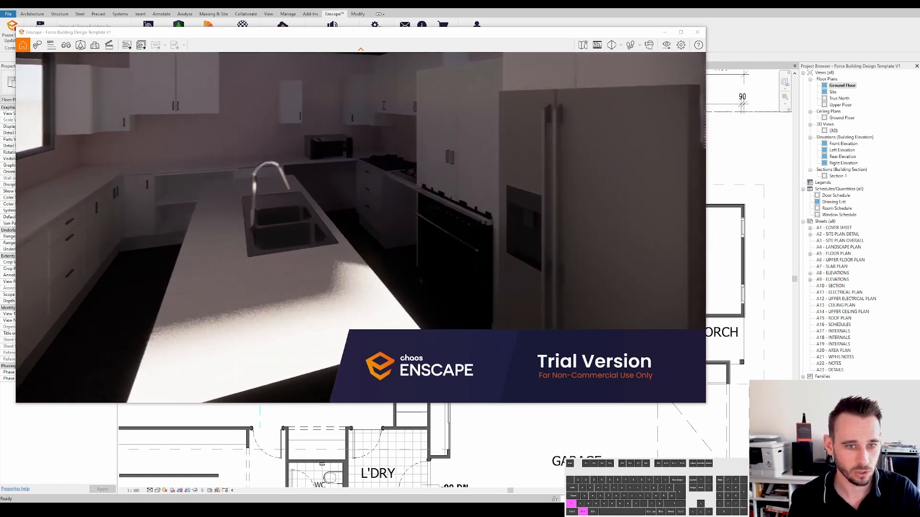
key("shift+s")
key("shift+a")
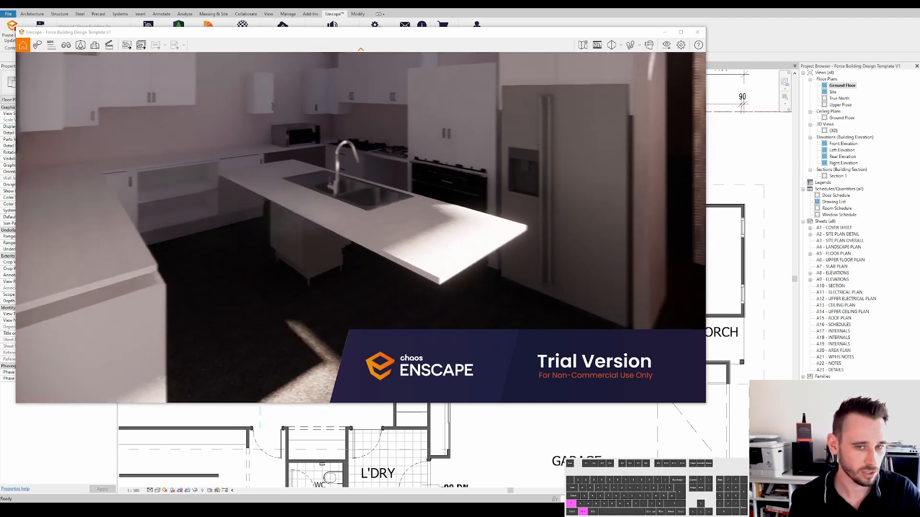
- Walk down the hallway into the bathroom and look around the bath and vanity
key("shift+w")
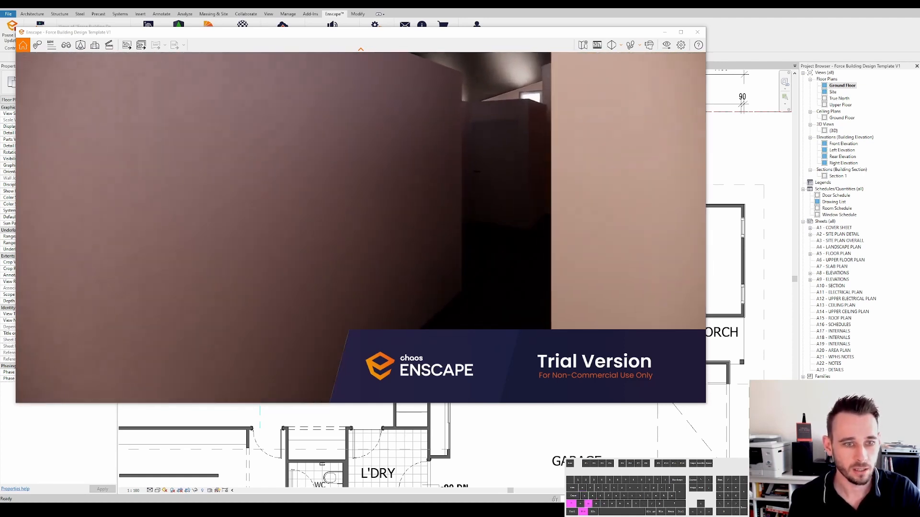
key("shift+w")
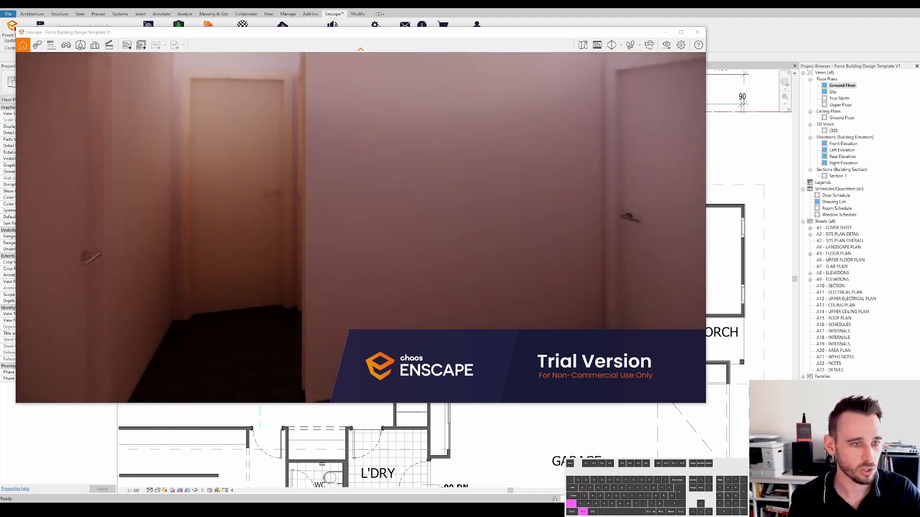
key("shift+w")
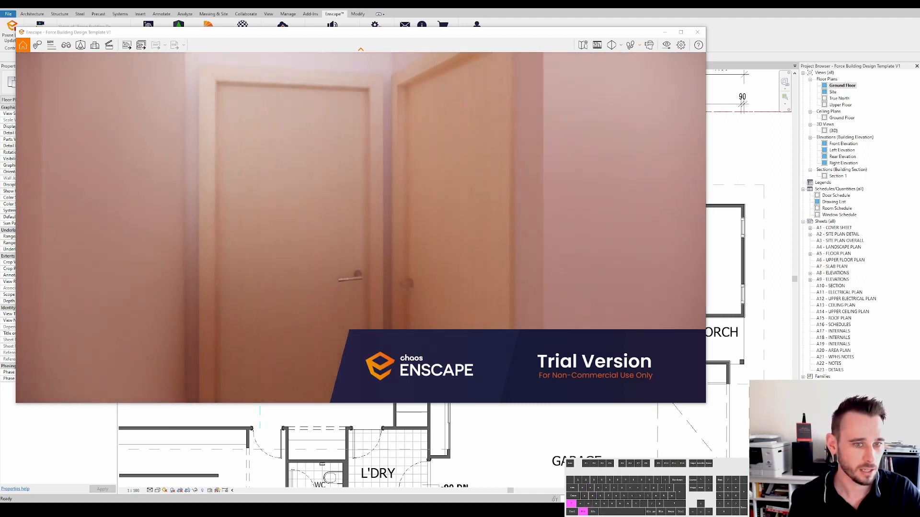
key("shift+w")
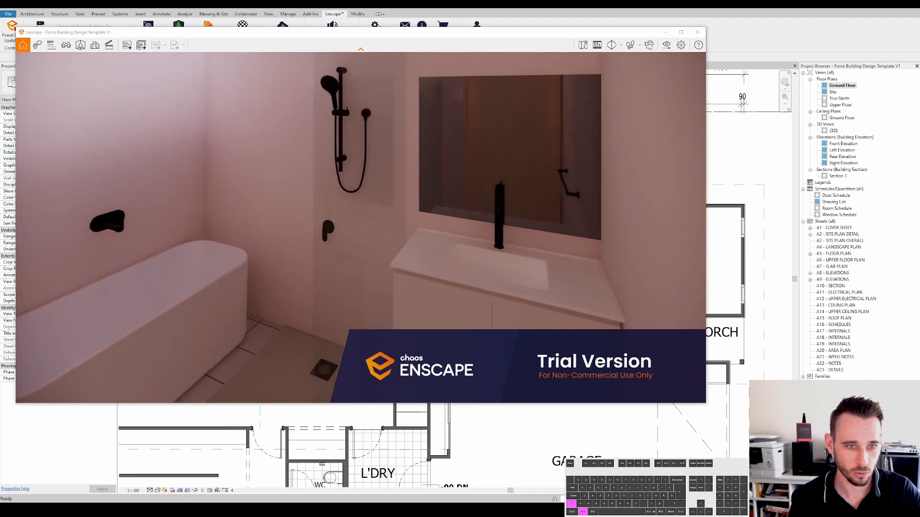
left_click_drag(360, 228, 419, 226)
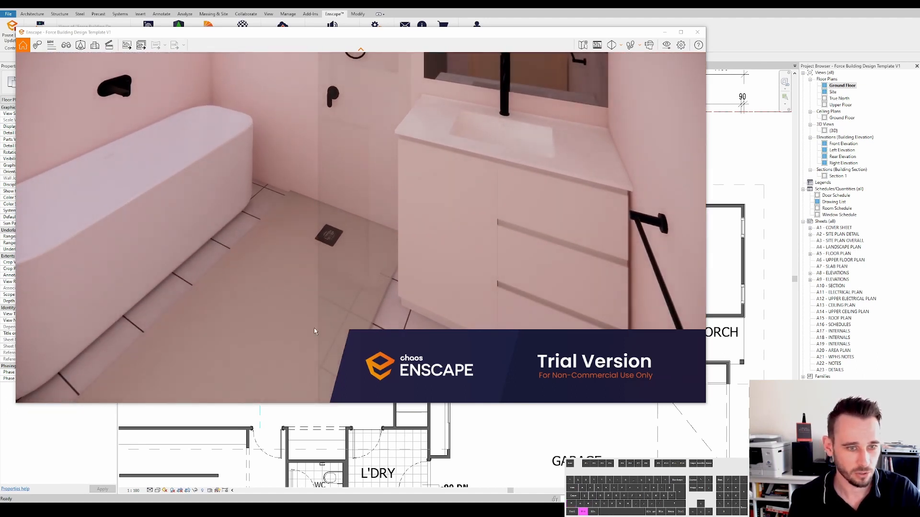
mouse_move(434, 276)
left_mouse_down()
mouse_move(542, 152)
mouse_move(623, 255)
mouse_move(611, 292)
mouse_move(567, 326)
mouse_move(596, 337)
mouse_move(635, 391)
mouse_move(642, 443)
mouse_move(441, 393)
mouse_move(414, 369)
mouse_move(441, 366)
mouse_move(460, 89)
mouse_move(436, 273)
left_mouse_up()
key("w")
key("s")
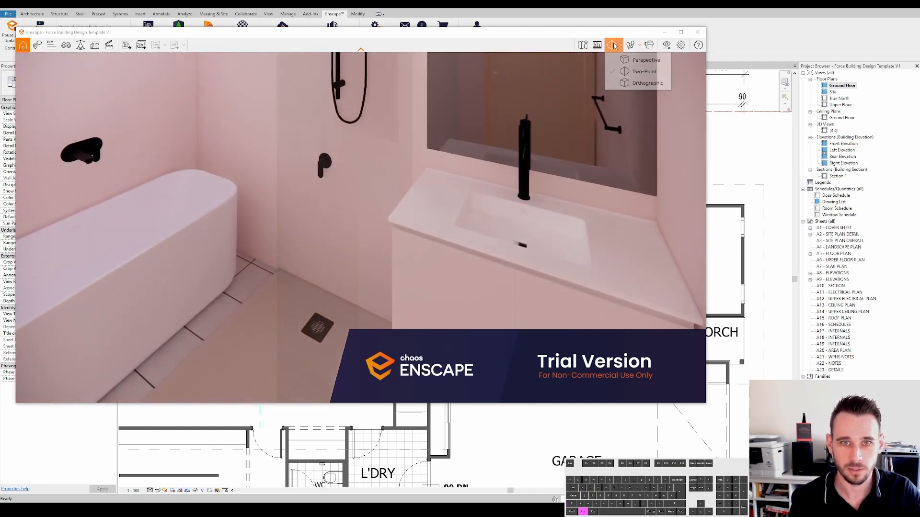
- Switch the camera projection to Perspective and look at the bedroom door and its handle
left_click(633, 63)
left_click_drag(536, 250, 421, 282)
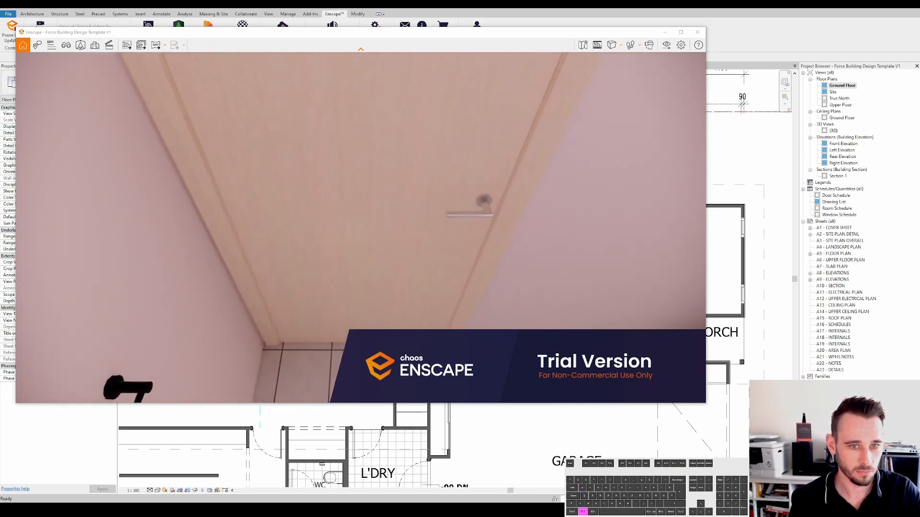
left_click_drag(422, 283, 422, 229)
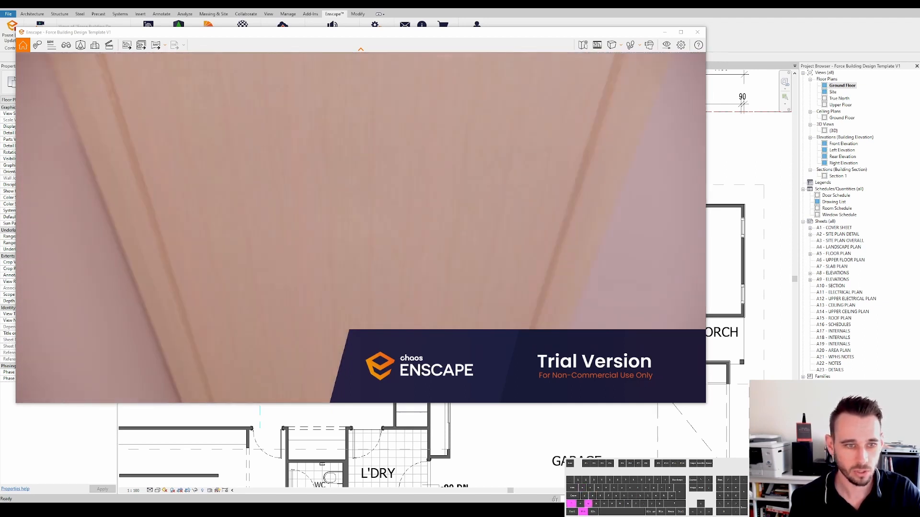
left_click_drag(421, 230, 910, 211)
key("w")
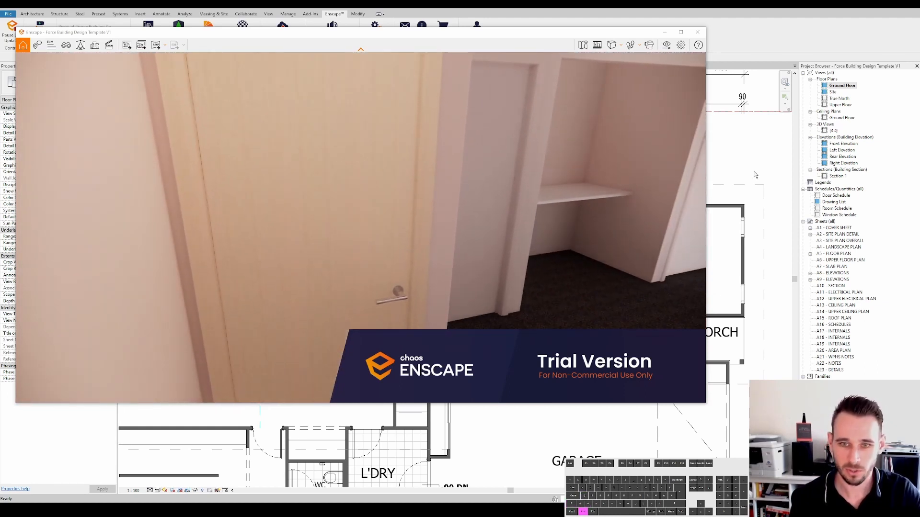
- Return to the floor plan and open the Bed 2 swing door family for editing
left_click(664, 32)
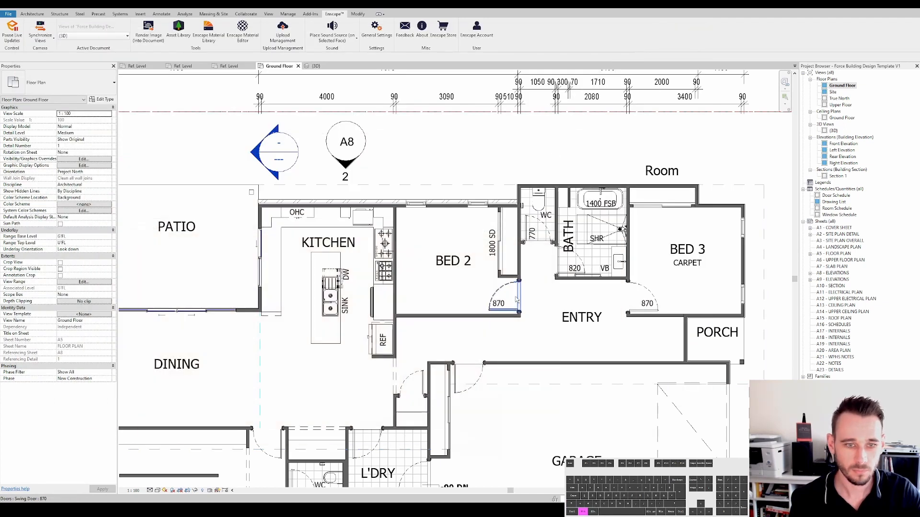
scroll(511, 303, "up", 2)
left_click(507, 286)
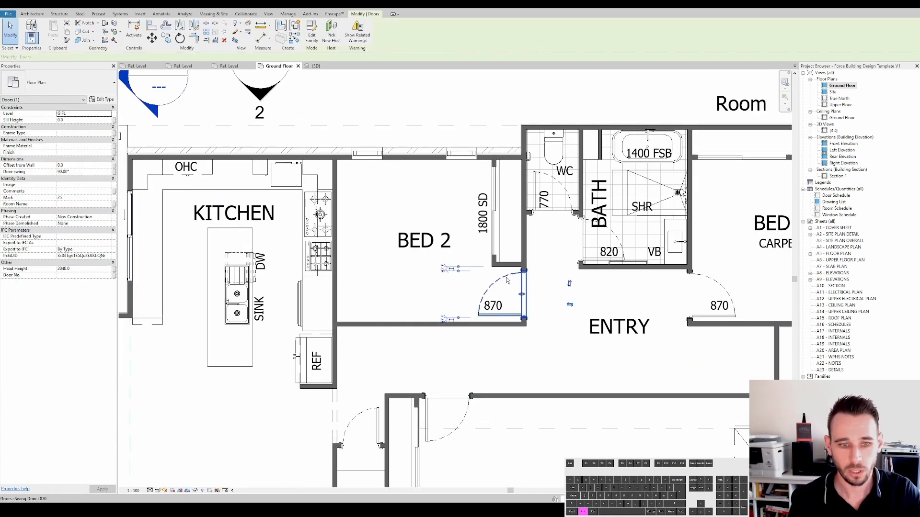
left_click(311, 38)
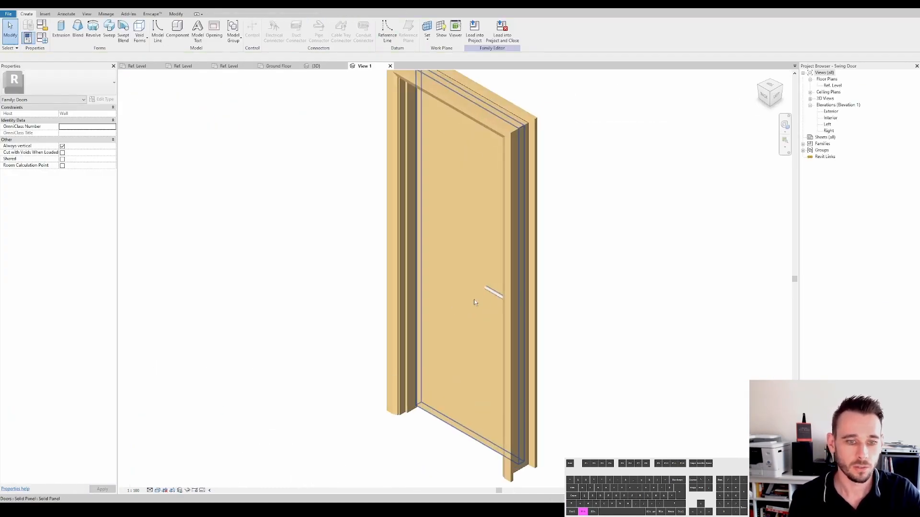
- Examine the door handle component in the family's 3D view
scroll(474, 302, "up", 2)
left_click(471, 301)
middle_click_drag(471, 302, 574, 305, "shift")
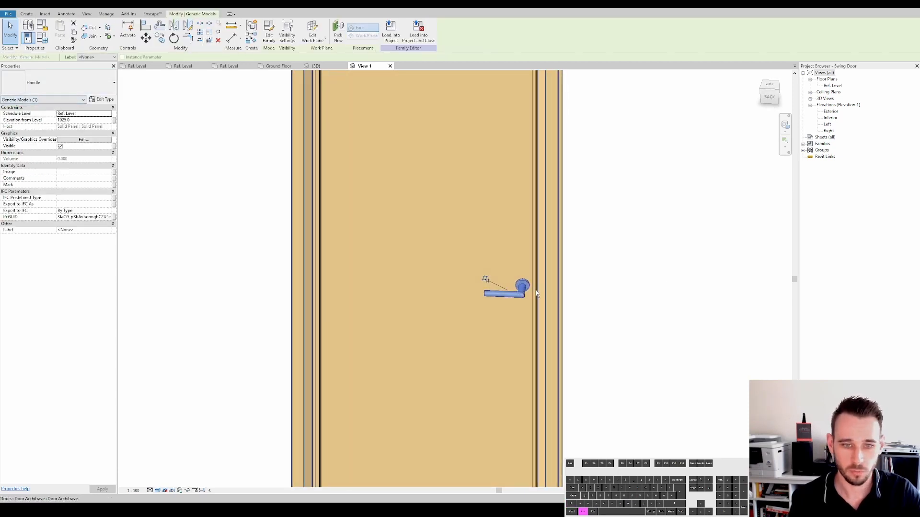
middle_click_drag(527, 290, 609, 244, "shift")
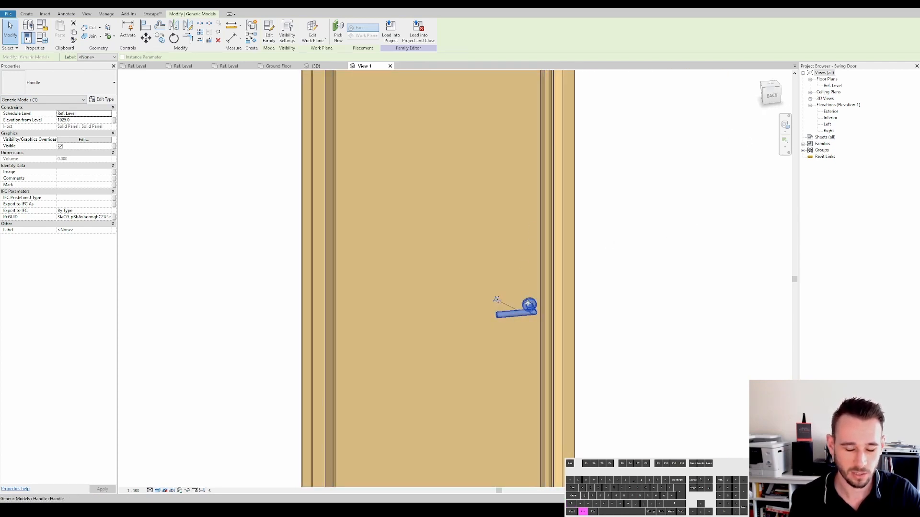
scroll(528, 303, "down", 2)
left_click(507, 231)
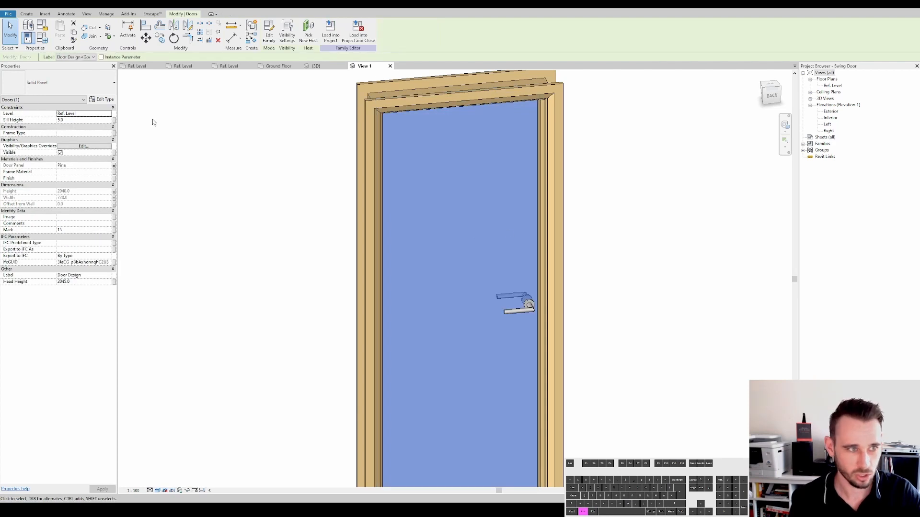
key("Escape")
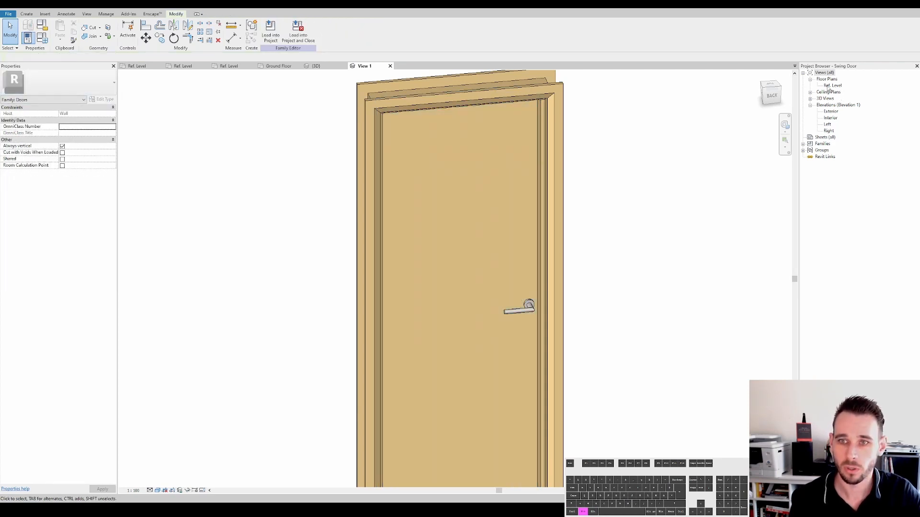
- Open the Interior elevation of the door family and examine the handle's placement dimensions
double_click(831, 118)
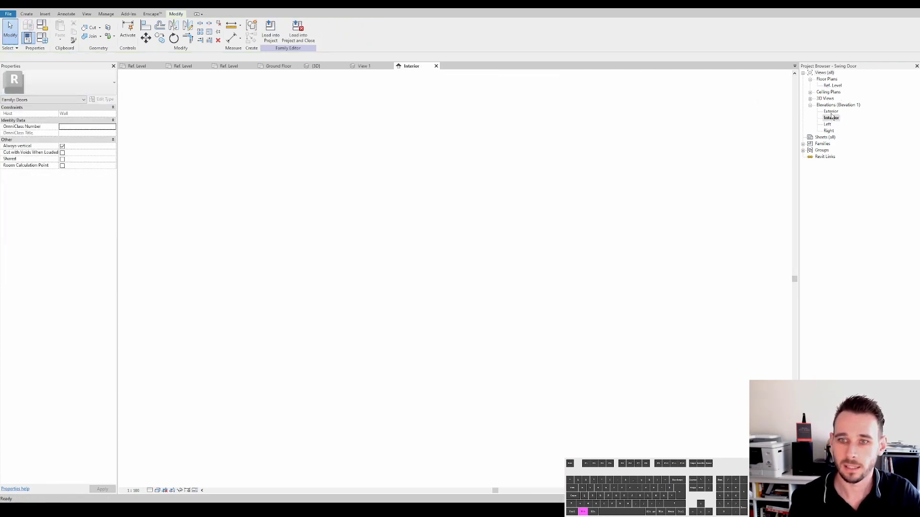
scroll(350, 317, "up", 5)
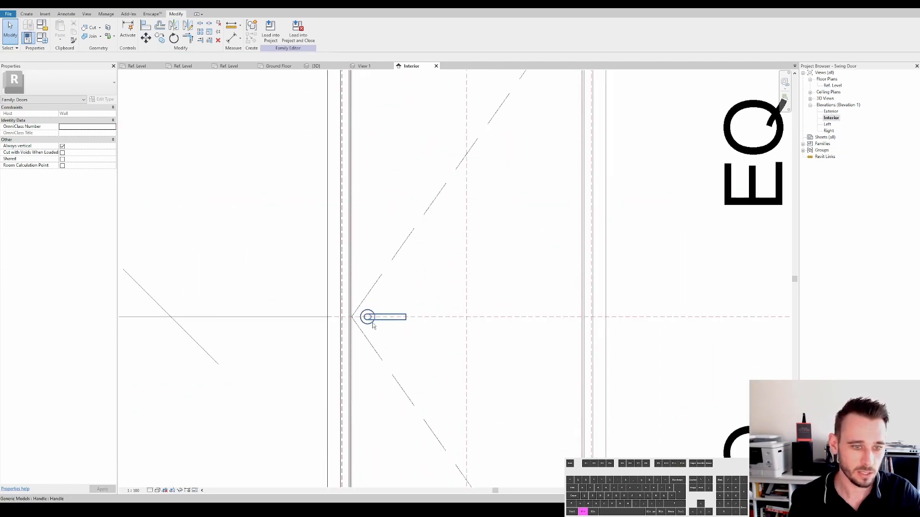
scroll(459, 209, "down", 2)
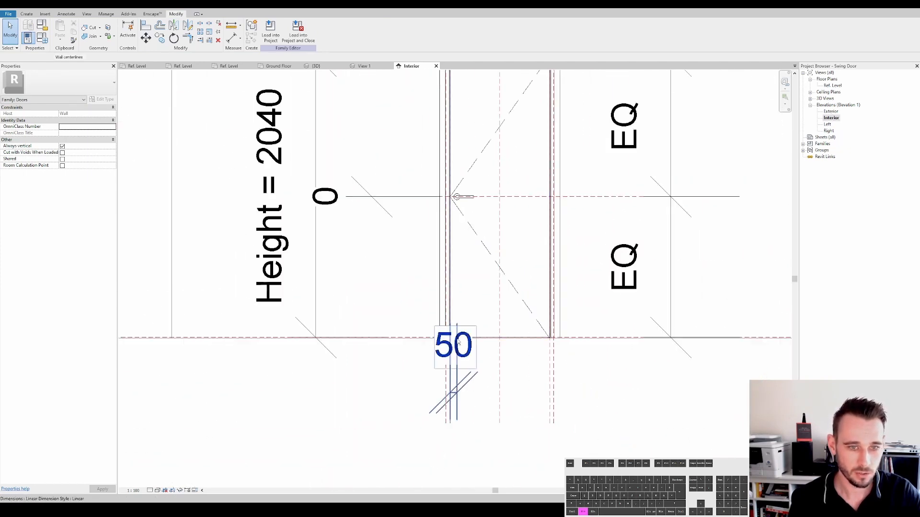
left_click(459, 341)
scroll(467, 201, "up", 2)
key("Escape")
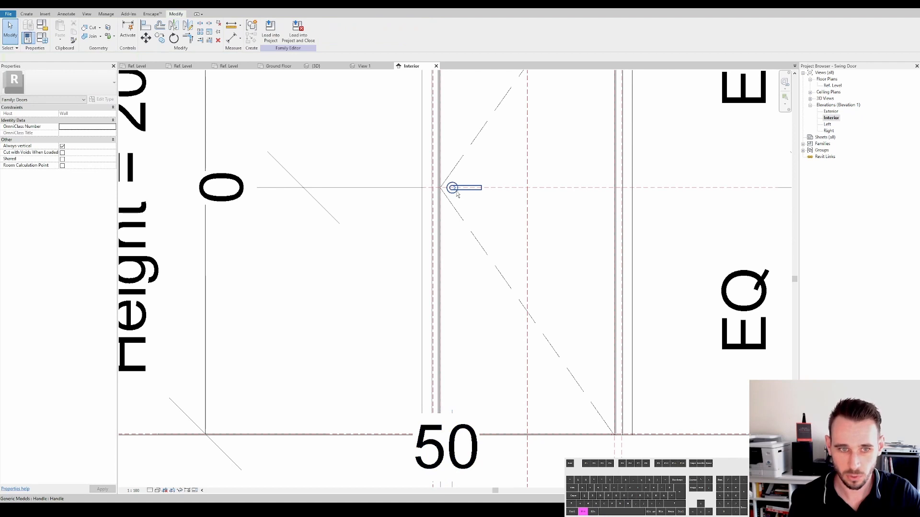
middle_click_drag(471, 194, 466, 239)
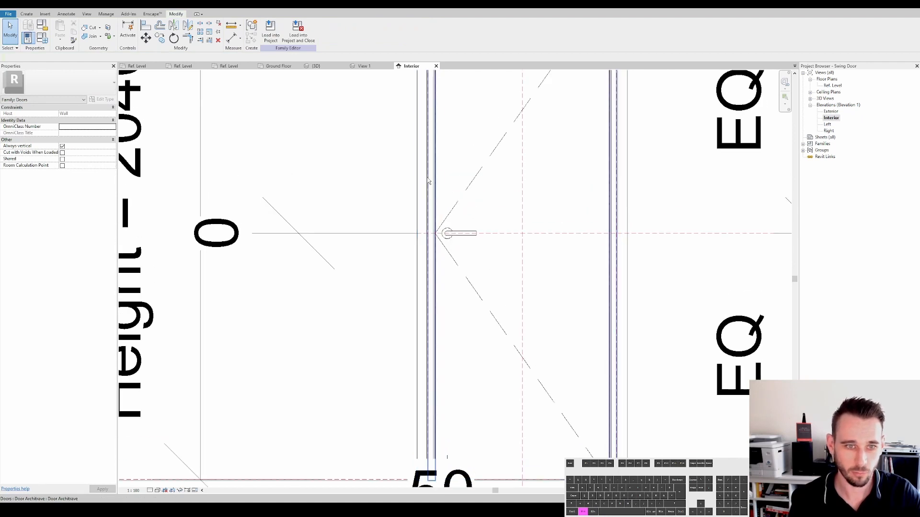
scroll(445, 246, "down", 2)
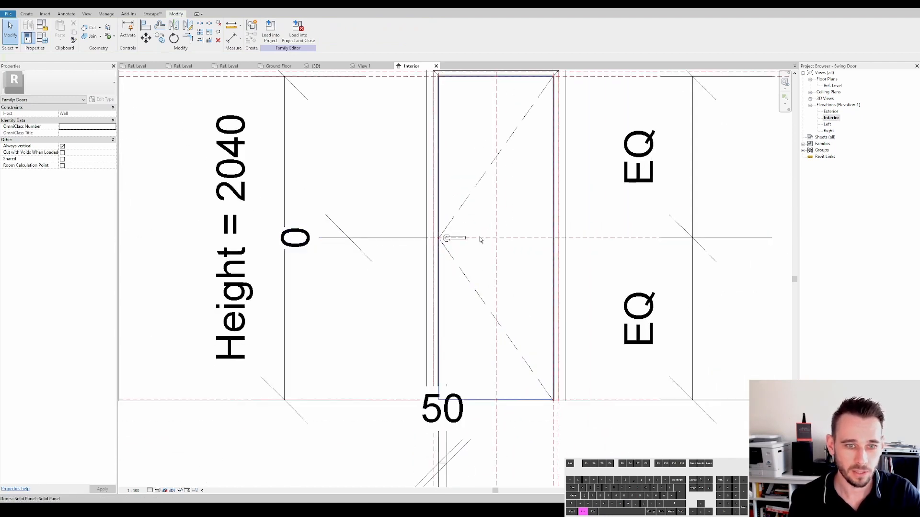
- Examine the handle's 0 height dimension, then switch back to the Enscape render window
scroll(356, 239, "up", 2)
left_click(356, 239)
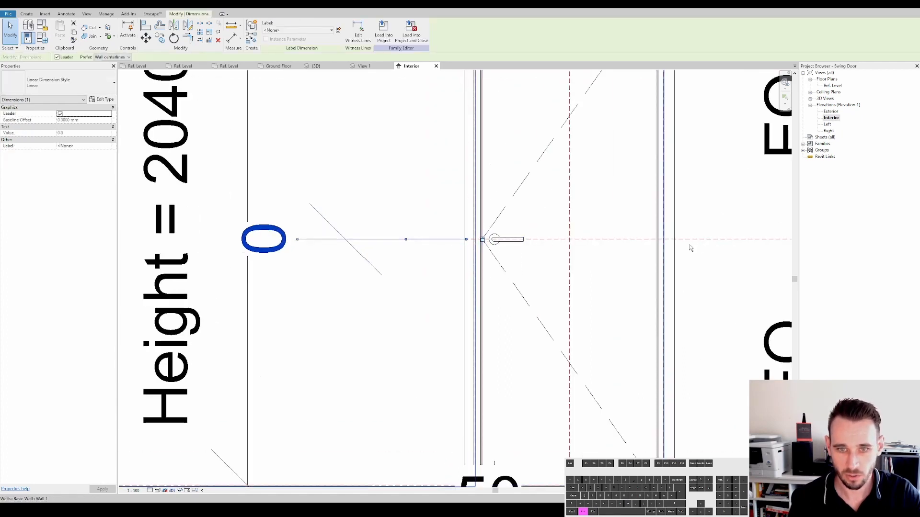
key("Escape")
key("Tab")
scroll(568, 240, "down", 3)
key("Escape")
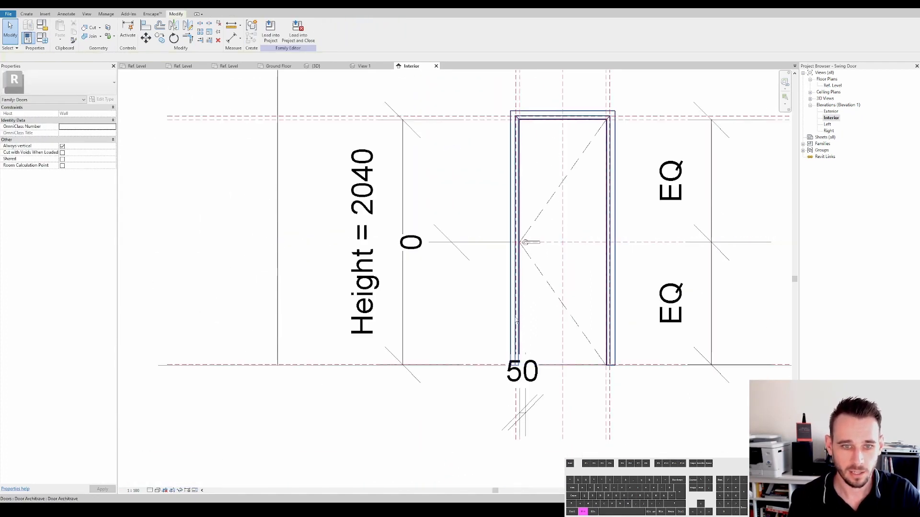
scroll(542, 253, "down", 2)
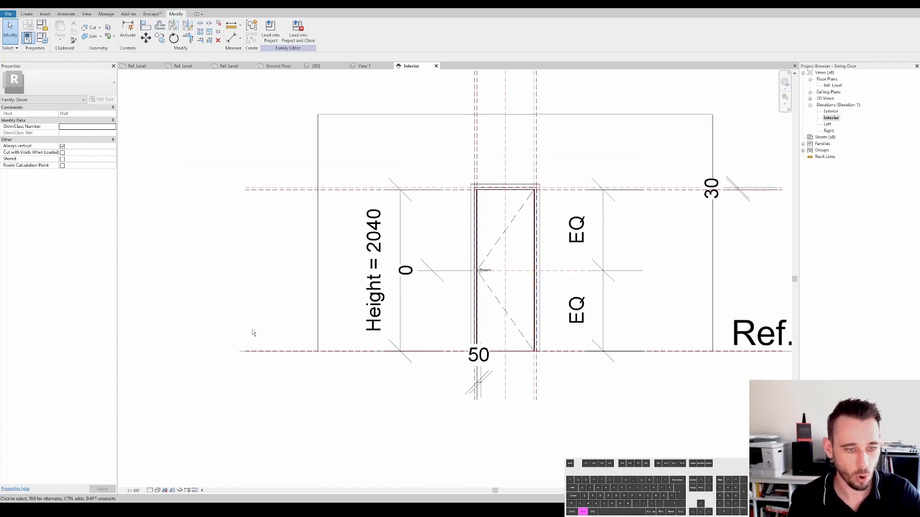
scroll(480, 277, "up", 2)
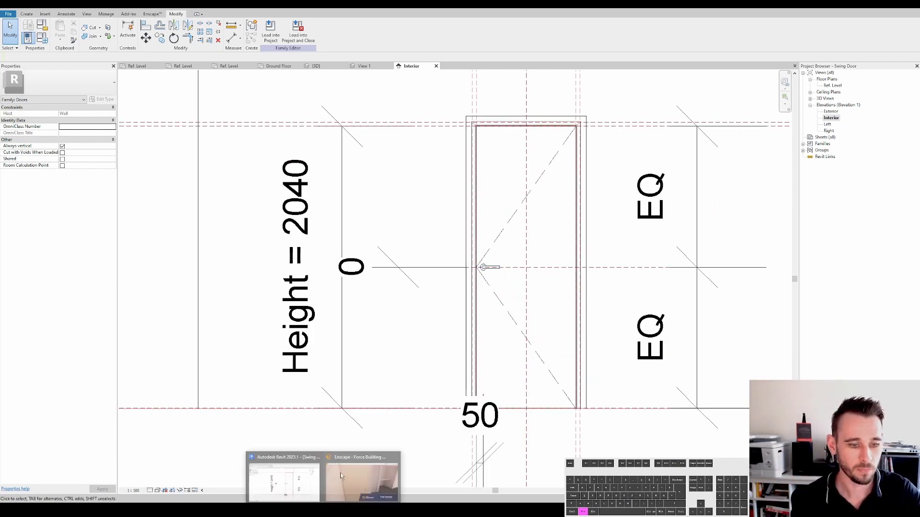
left_click(355, 479)
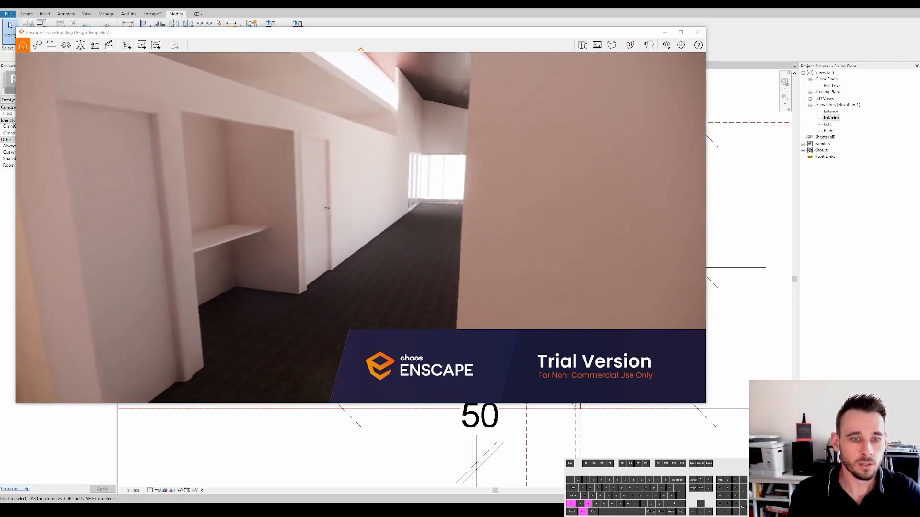
- Walk forward through the hallway and into the open living area in the Enscape render
key("w")
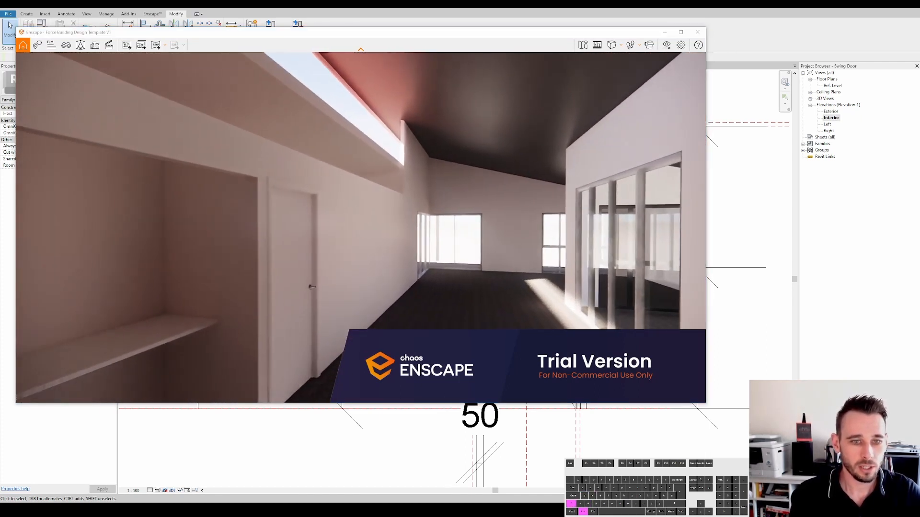
key("a")
key("w")
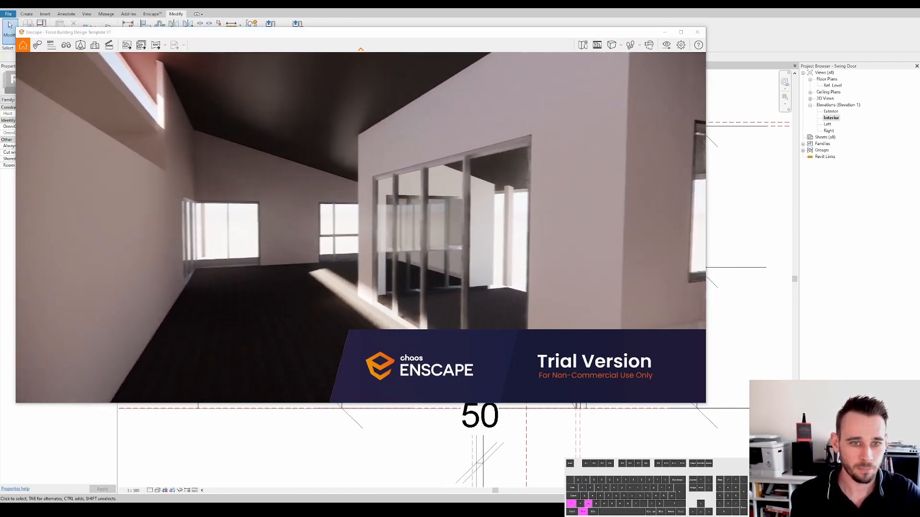
key("d")
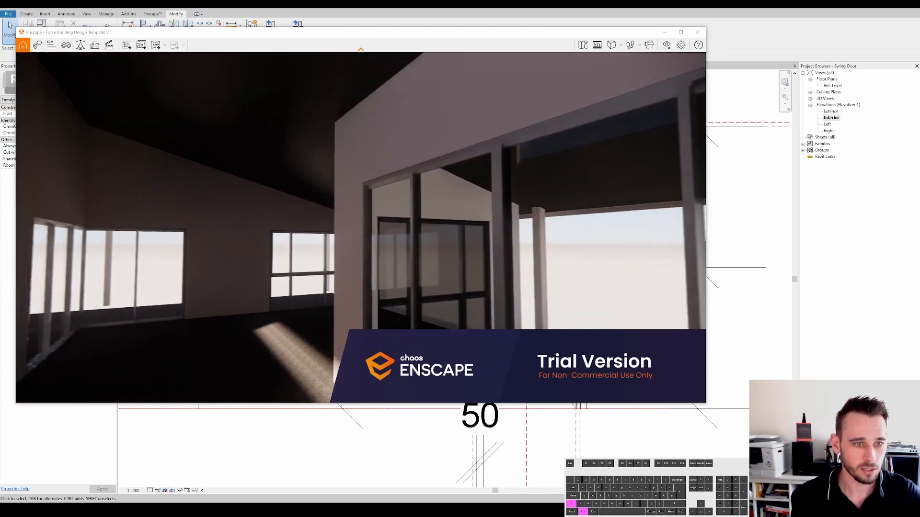
key("w")
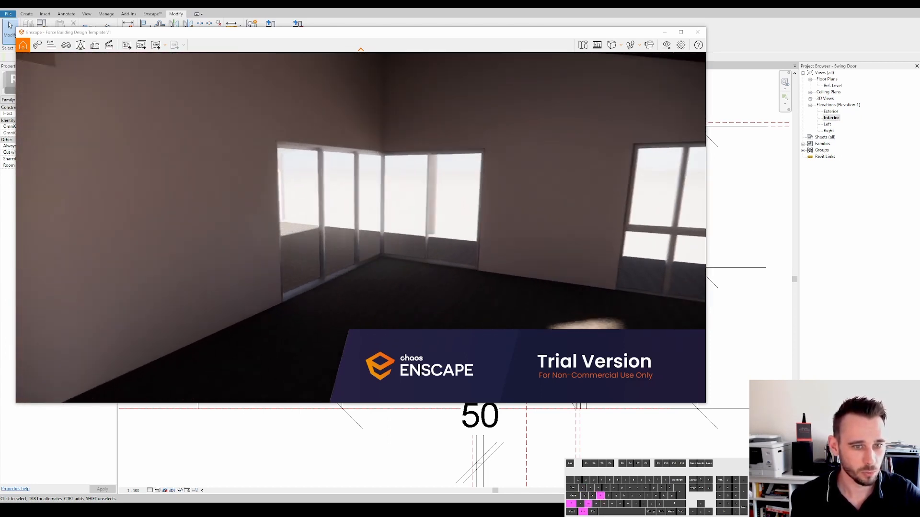
key("d")
key("d")
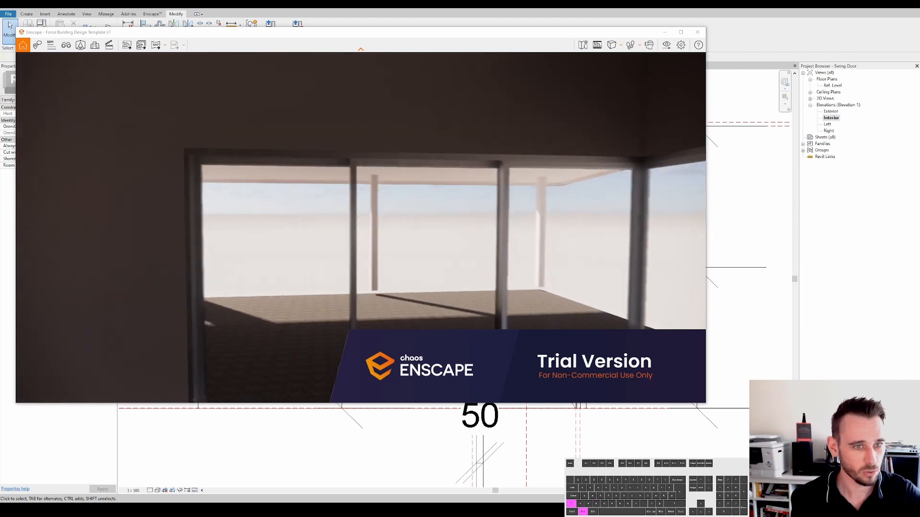
key("a")
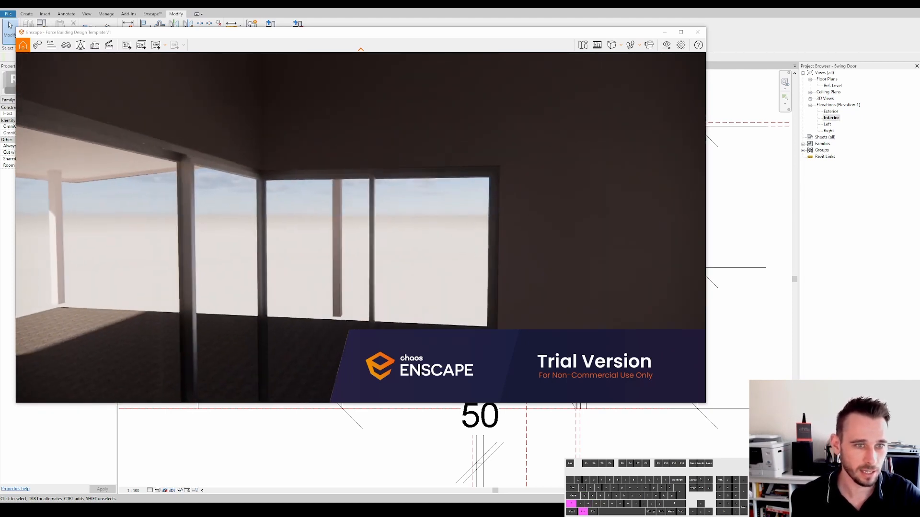
key("w")
key("d")
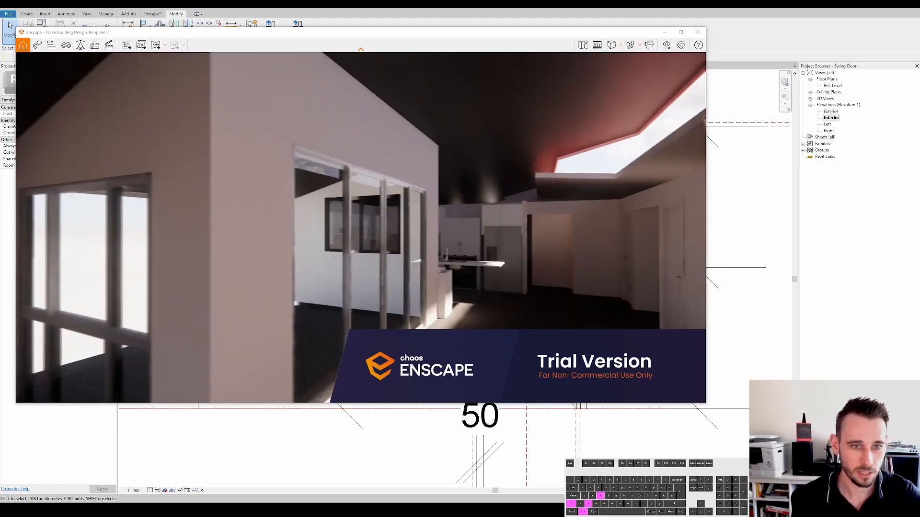
- Look around the living, kitchen and glazed sliding-door area while moving through the Enscape render
left_click_drag(622, 235, 549, 243)
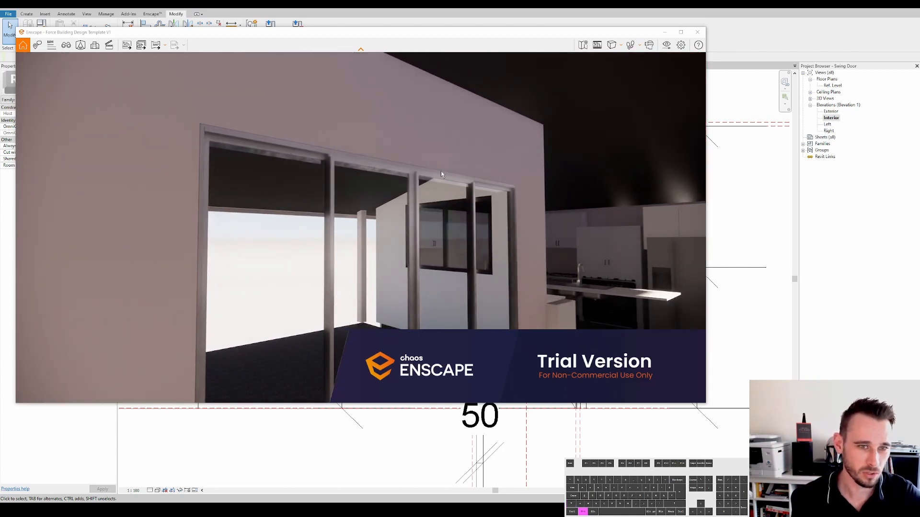
left_click_drag(426, 176, 558, 198)
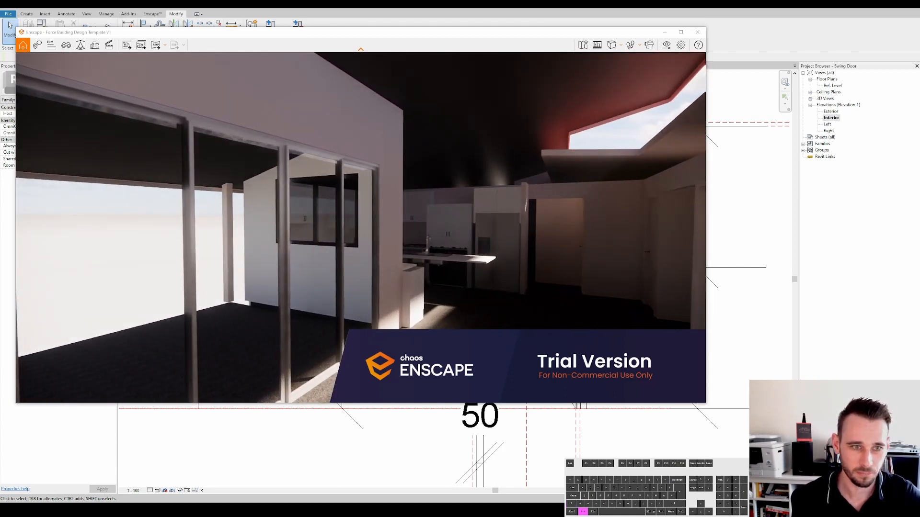
key("w")
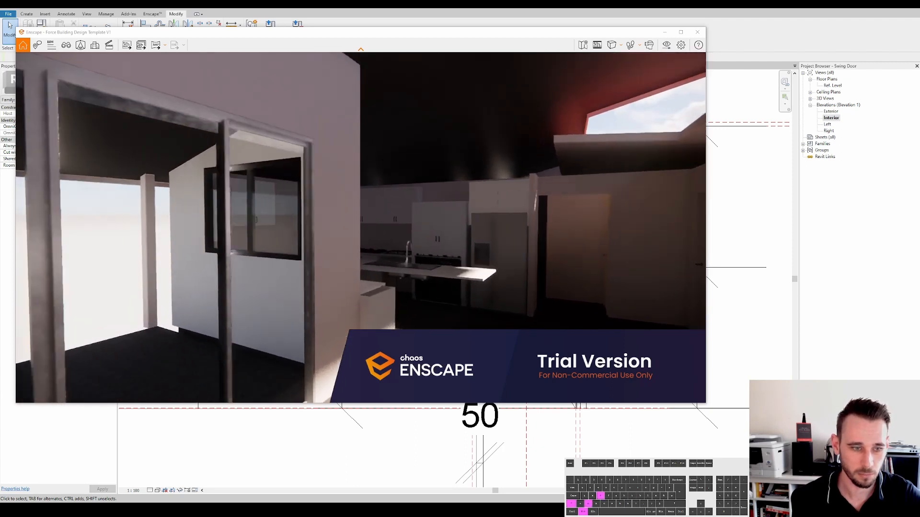
left_click_drag(558, 199, 687, 76)
key("d")
key("w")
key("a")
key("w")
key("a")
key("s")
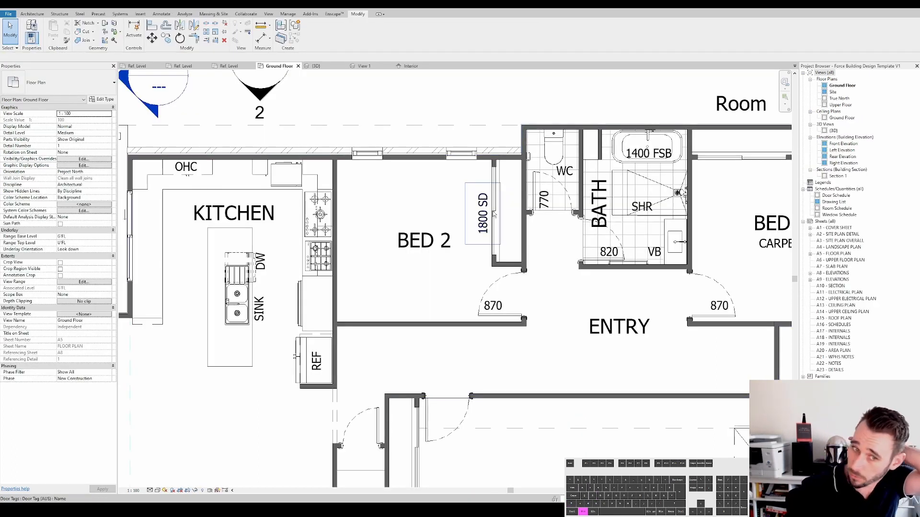
- Back in the Revit ground floor plan, select and examine the WC and Bed 2 door tags
scroll(548, 206, "up", 4)
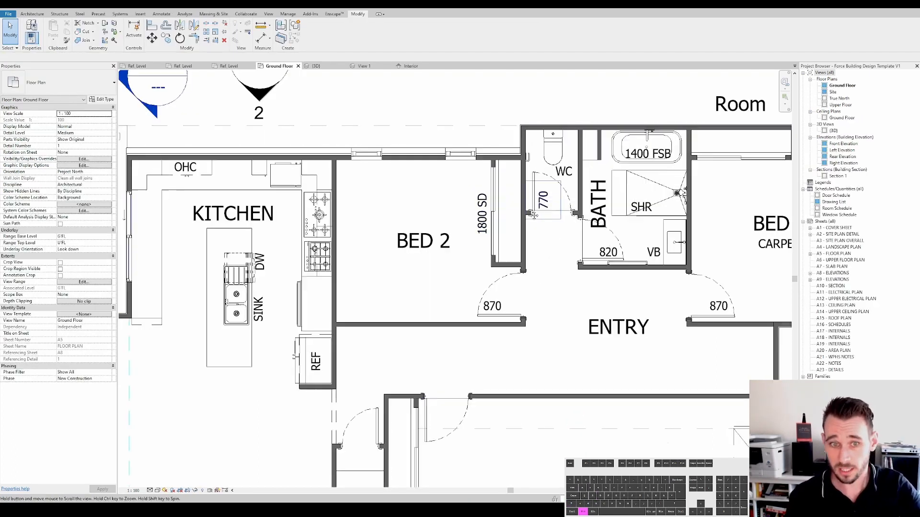
left_click(467, 218)
scroll(472, 221, "up", 2)
scroll(472, 220, "down", 2)
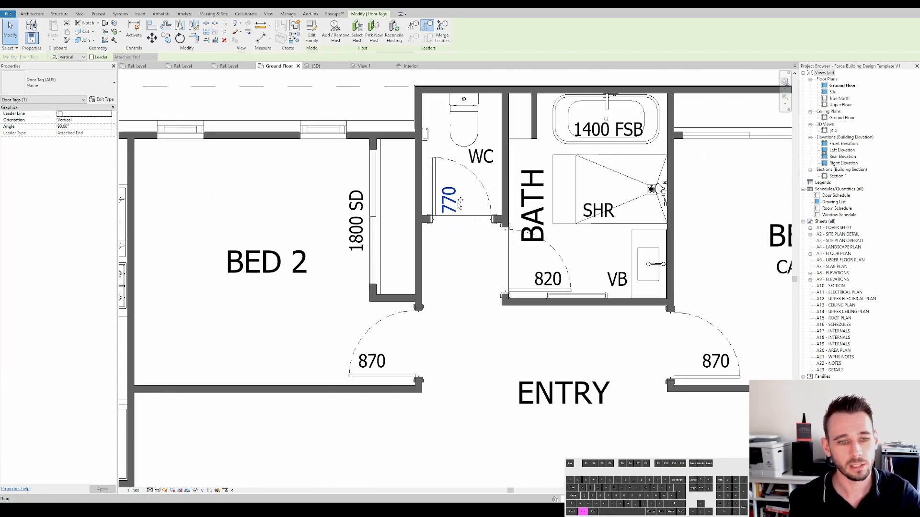
key("Escape")
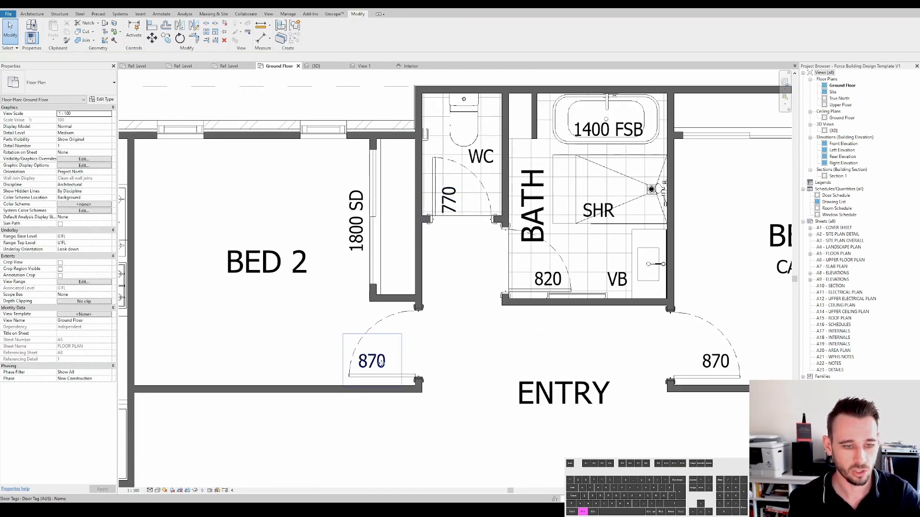
left_click(381, 362)
scroll(383, 354, "down", 2)
scroll(429, 318, "down", 2)
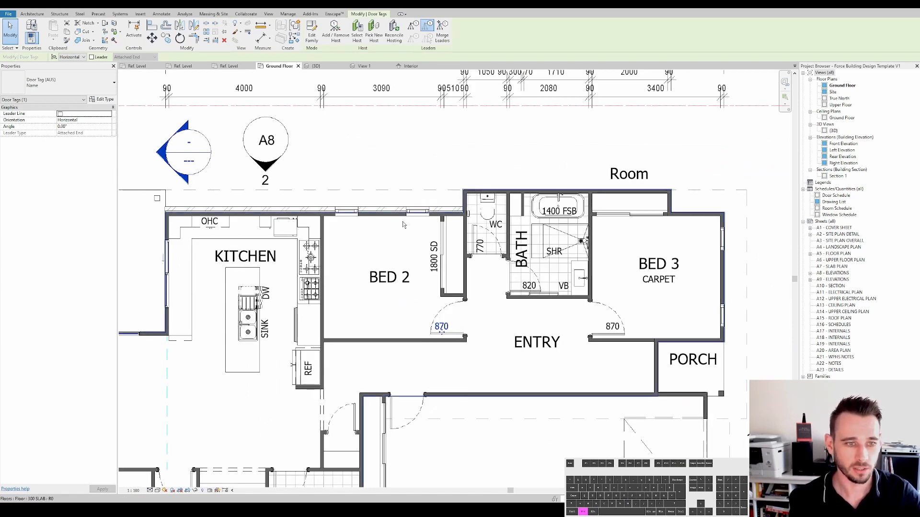
scroll(420, 214, "up", 2)
scroll(437, 264, "down", 2)
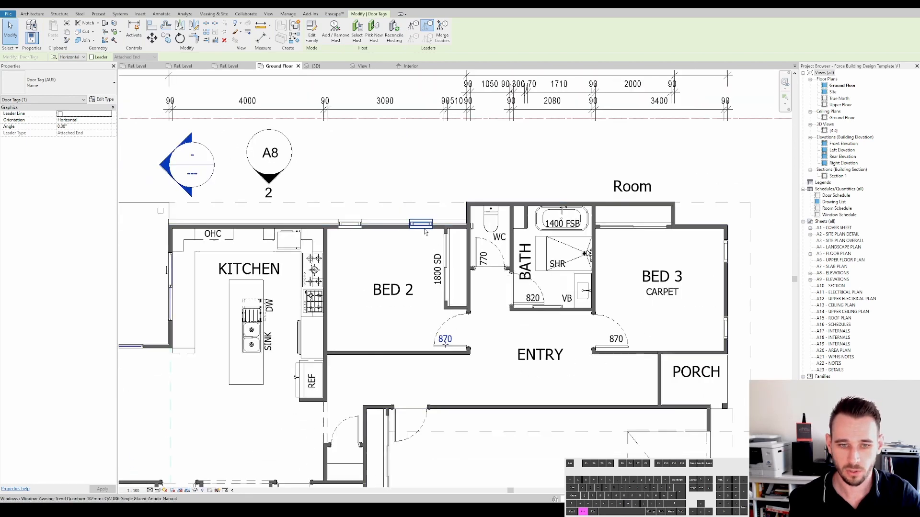
middle_click_drag(490, 264, 485, 289)
key("Escape")
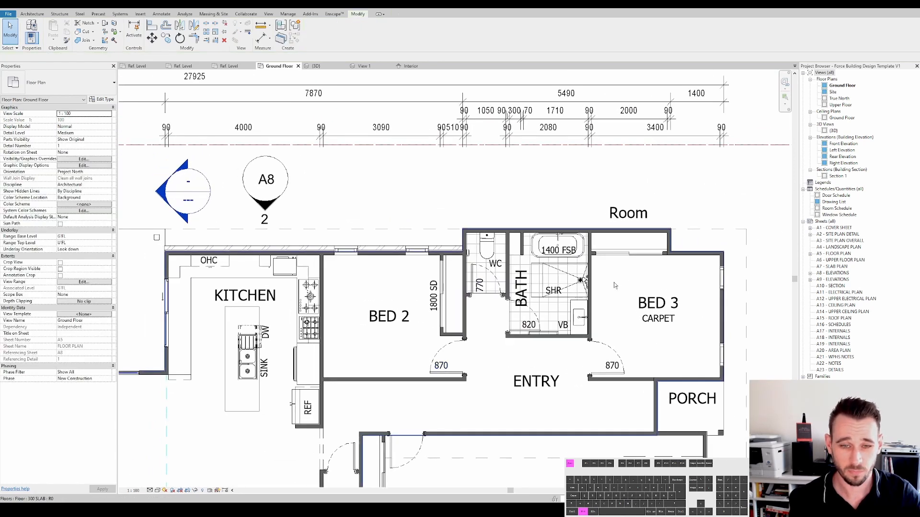
- Tag the Bed 1 external window with Tag by Category, placing the tag just below the wall
middle_click_drag(280, 308, 541, 216)
scroll(541, 216, "down", 1)
key("t")
key("g")
middle_click_drag(306, 228, 422, 242)
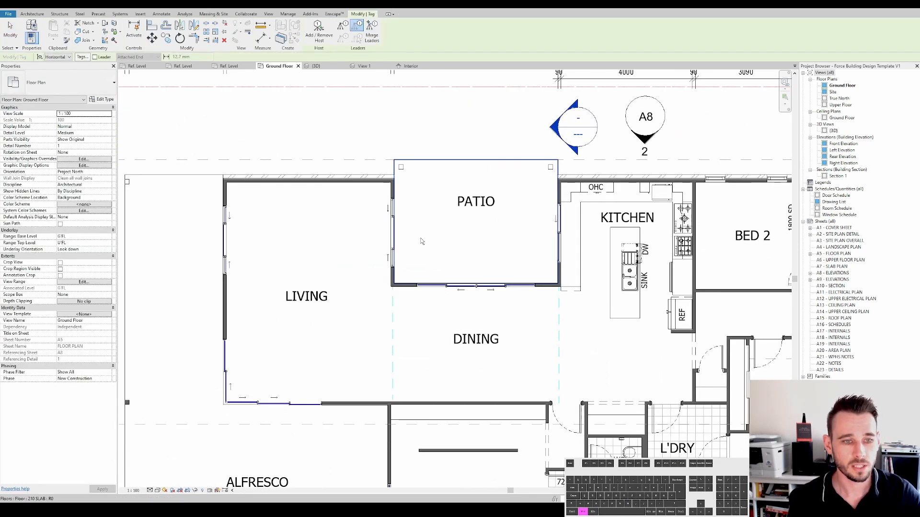
scroll(474, 320, "down", 1)
middle_click_drag(477, 320, 500, 247)
middle_click_drag(382, 332, 328, 250)
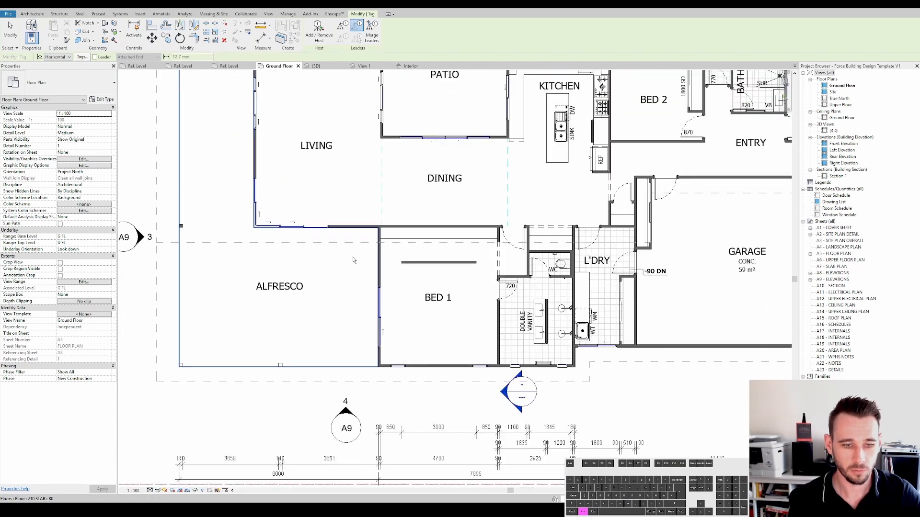
scroll(455, 369, "up", 1)
scroll(421, 369, "up", 1)
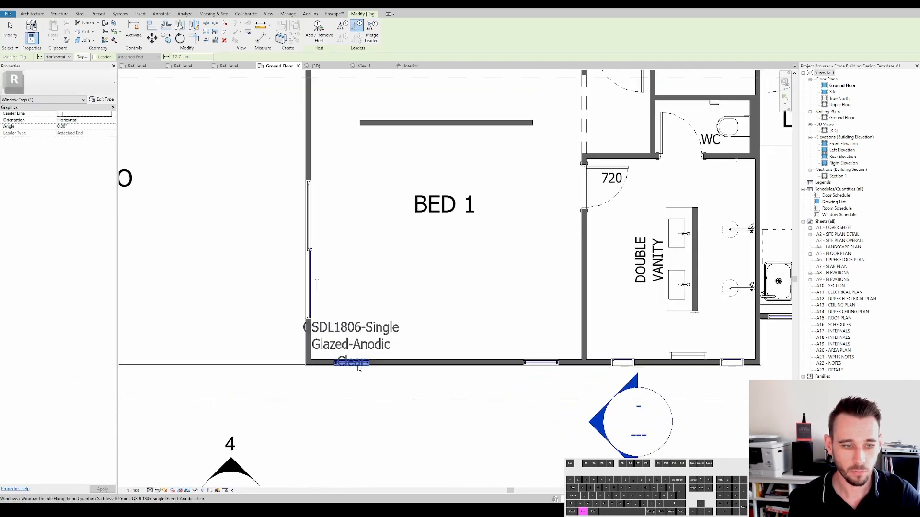
left_click(356, 368)
middle_click_drag(356, 368, 376, 305)
scroll(380, 285, "down", 1)
key("Escape")
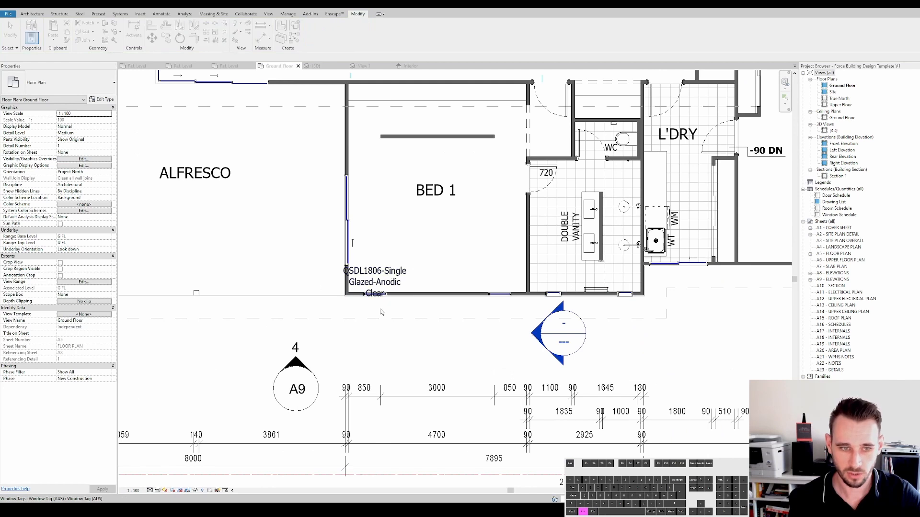
- Move the window tag lower, briefly switch its type to Number, then set it back to Name
scroll(381, 312, "up", 1)
left_click_drag(372, 291, 374, 348)
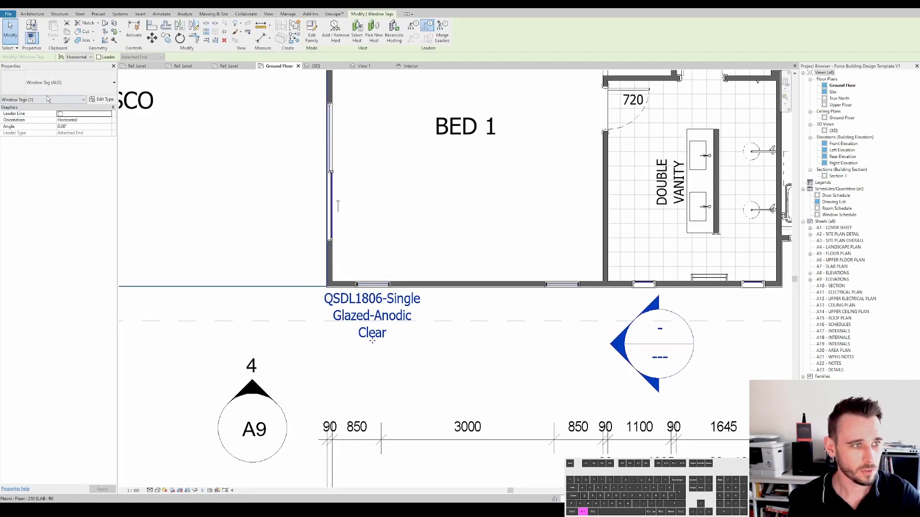
left_click(60, 90)
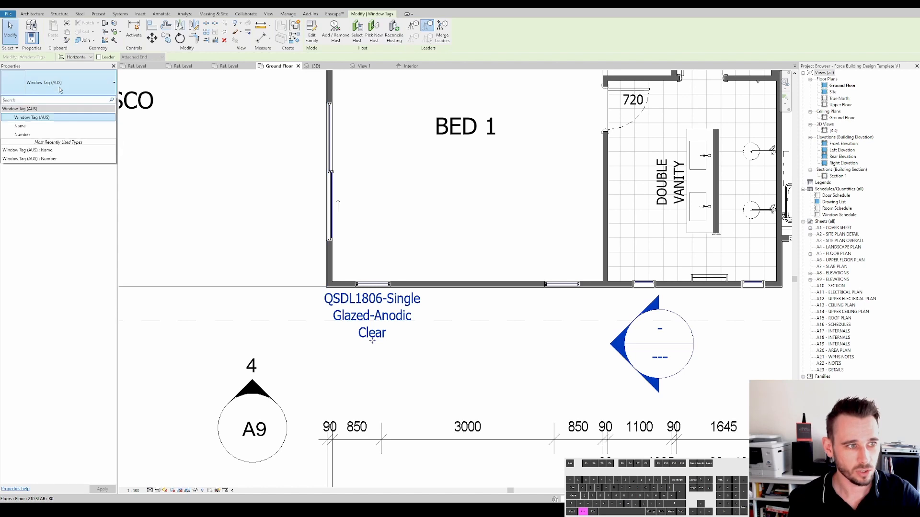
left_click(29, 135)
scroll(376, 322, "up", 2)
left_click_drag(376, 322, 376, 352)
left_click(76, 82)
left_click(29, 125)
- Select the Bed 1 window and its tag to inspect their properties
left_click(376, 274)
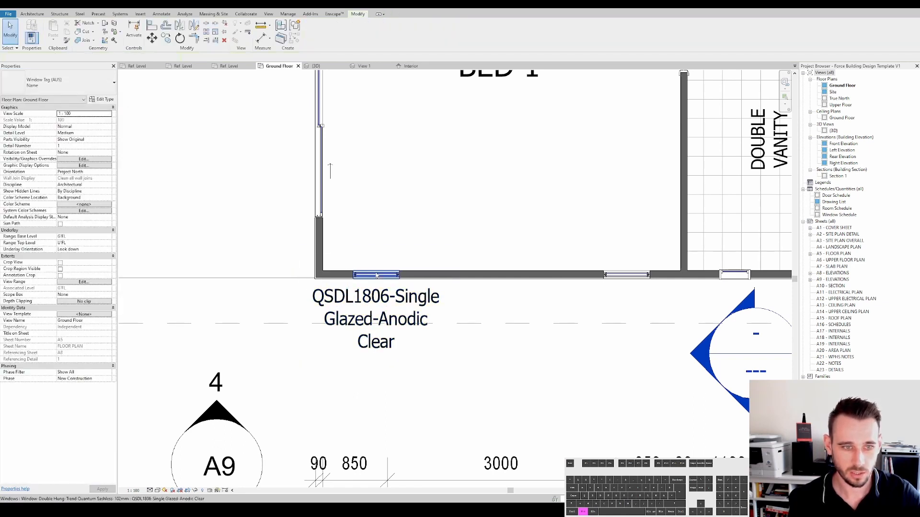
left_click(376, 352)
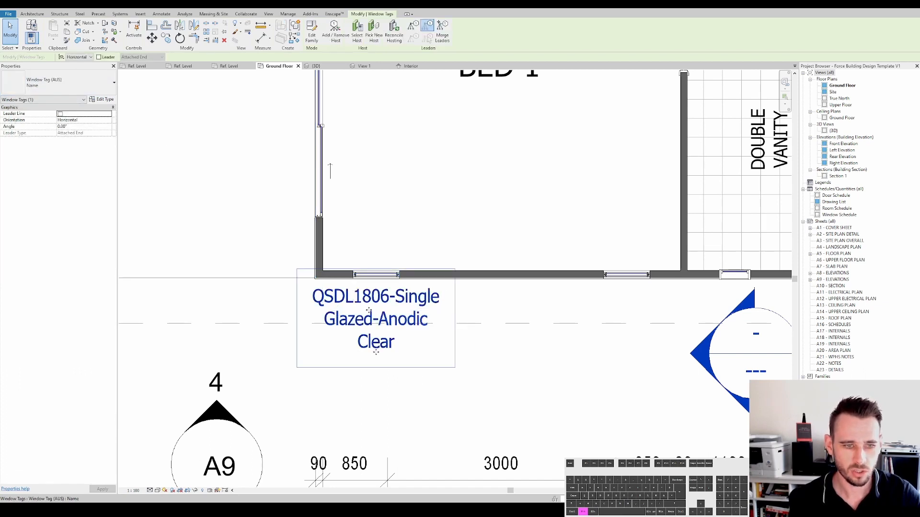
left_click(378, 274)
scroll(378, 276, "up", 2)
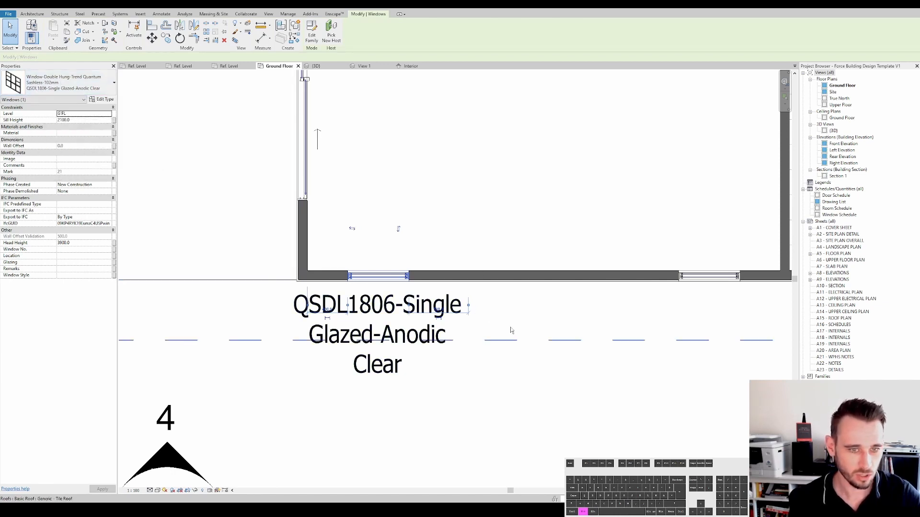
middle_click_drag(531, 400, 520, 401)
scroll(520, 401, "down", 2)
key("Escape")
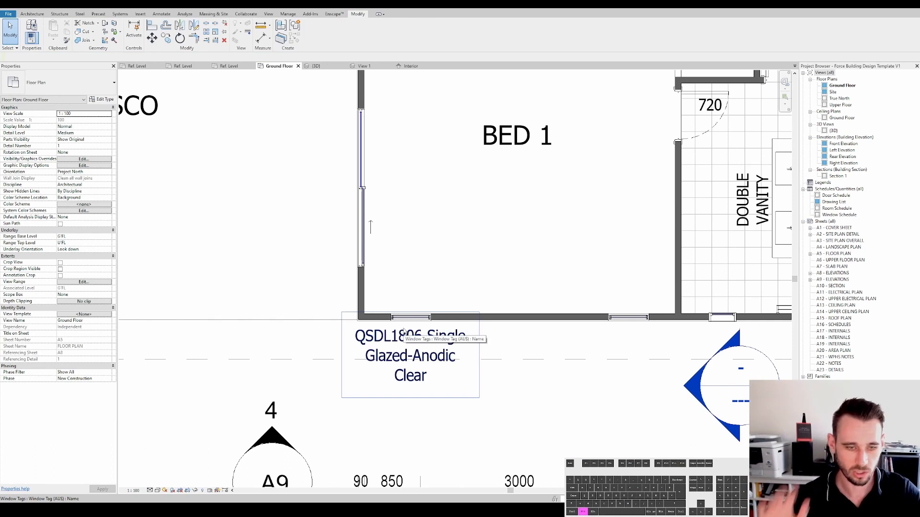
- Shift the window tag slightly left and open the Window Tag (AUS) family for editing
middle_click_drag(498, 364, 484, 363)
middle_click_drag(388, 345, 333, 343)
left_click(333, 344)
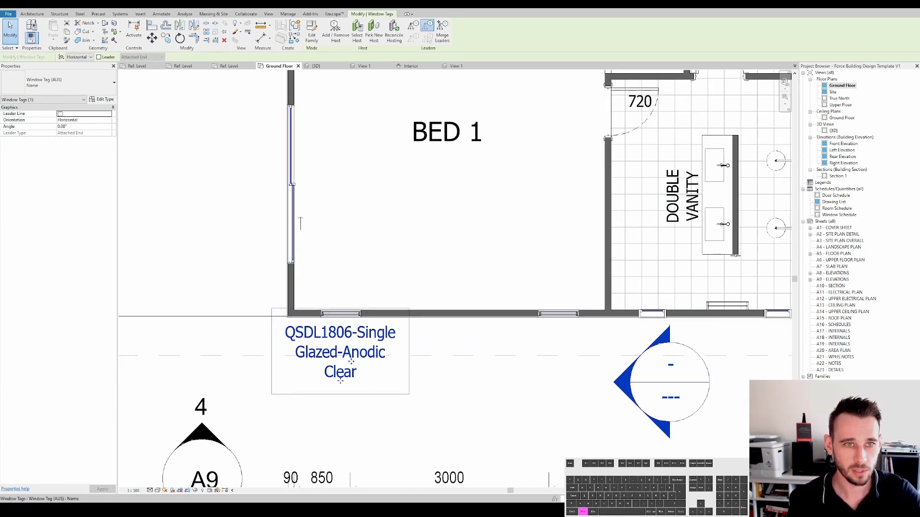
left_click(311, 30)
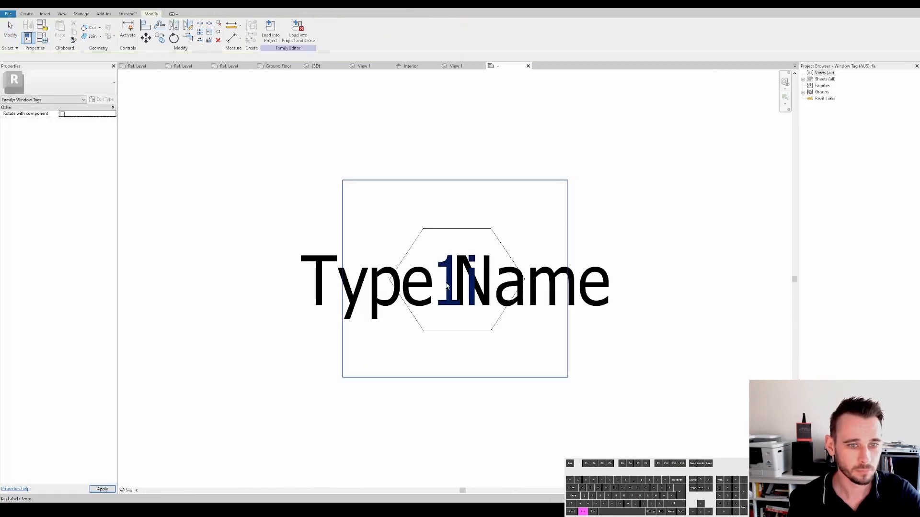
- Open Family Types in the tag family and review its available type names
left_click(45, 42)
key("Escape")
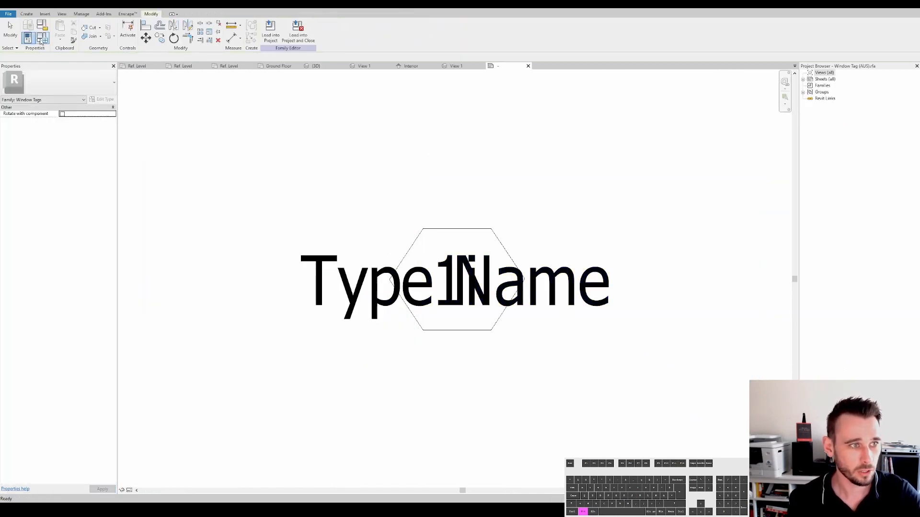
left_click(42, 41)
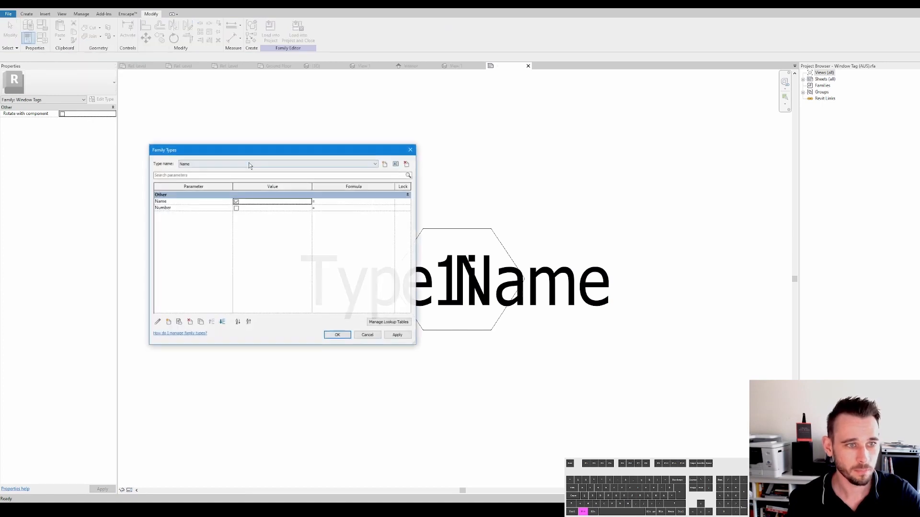
left_click(262, 164)
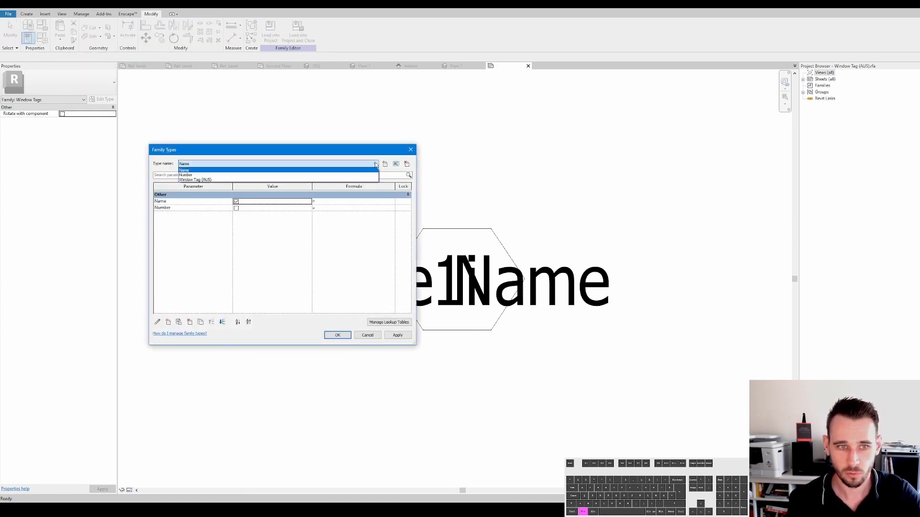
key("Escape")
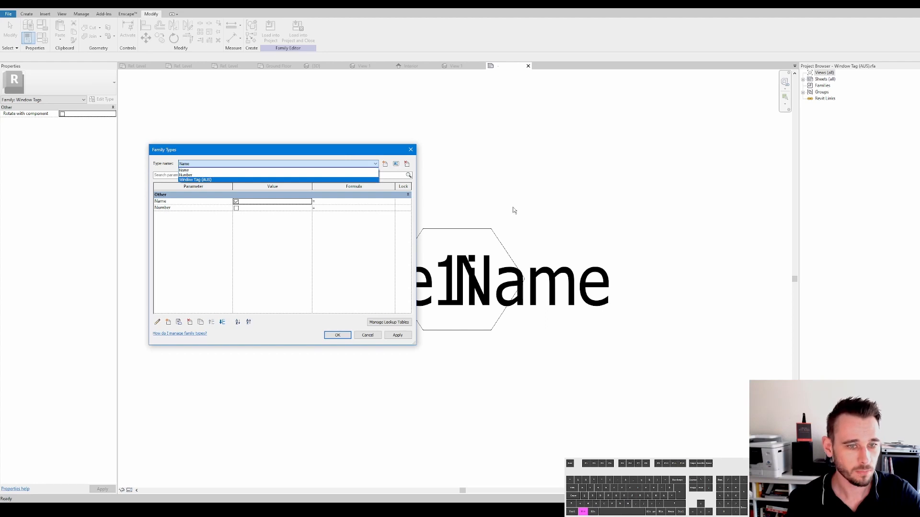
key("Escape")
- Select the Type Name label and inspect which family parameter its visibility is associated with
left_click(438, 269)
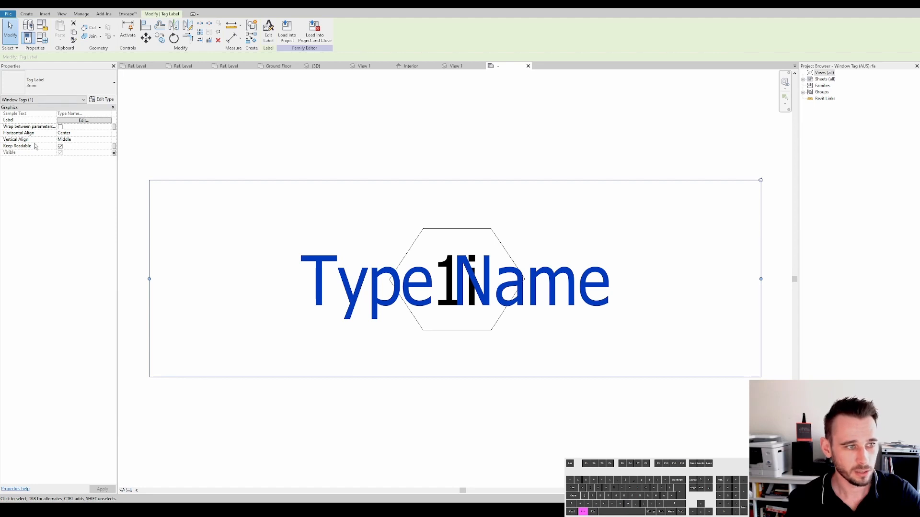
left_click(115, 153)
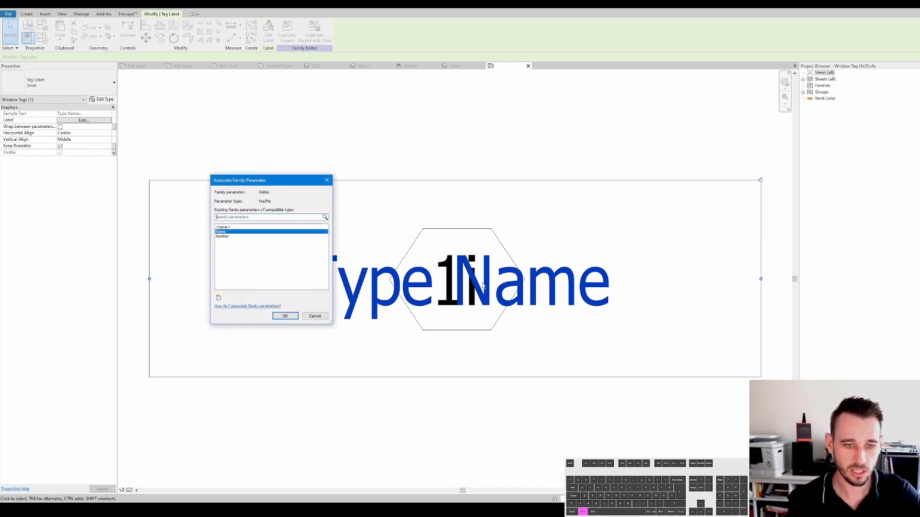
left_click(537, 177)
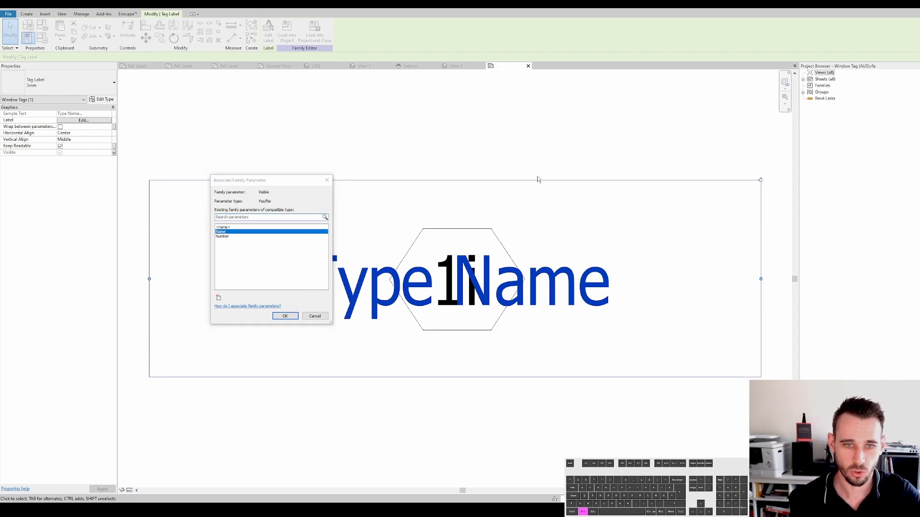
key("Escape")
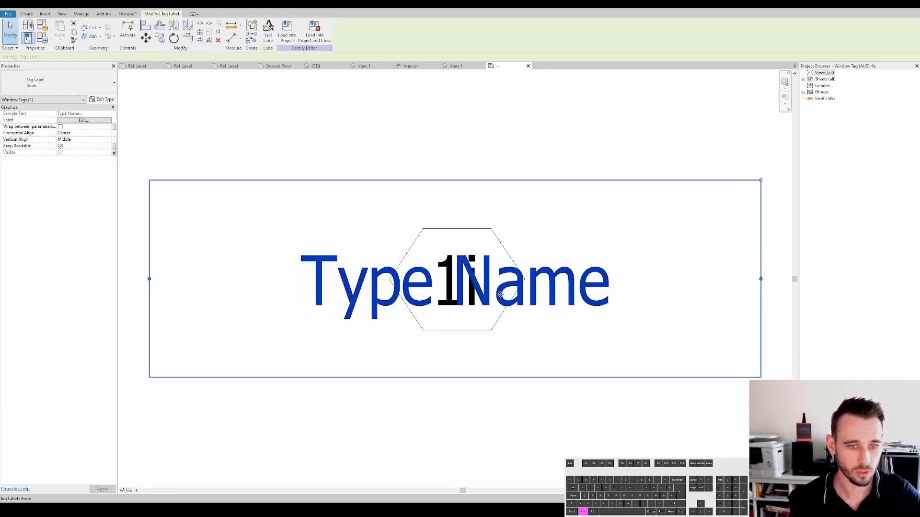
- Copy the Type Name label in place and change the copy's label parameter to Sill Height
key("ctrl+c")
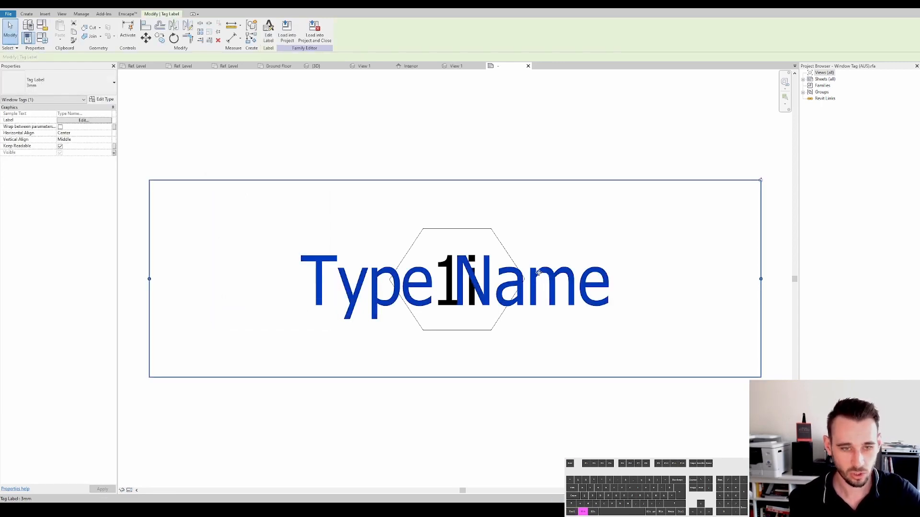
key("ctrl+v")
left_click(535, 273)
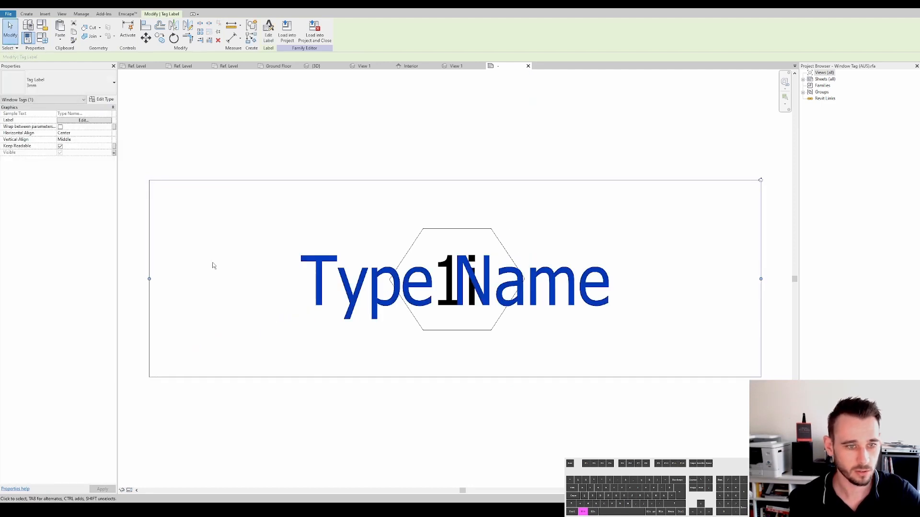
left_click(93, 120)
left_click(385, 235)
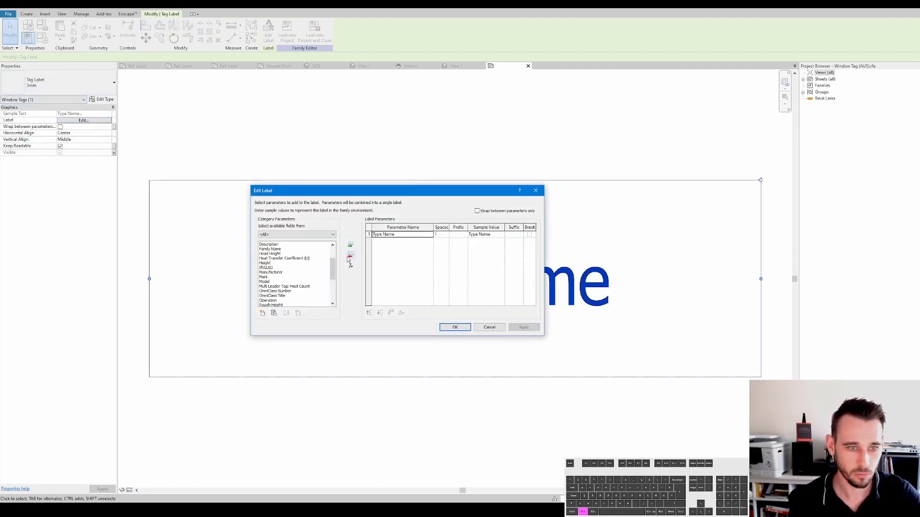
left_click(350, 256)
mouse_move(333, 268)
left_mouse_down()
mouse_move(331, 257)
mouse_move(333, 281)
left_mouse_up()
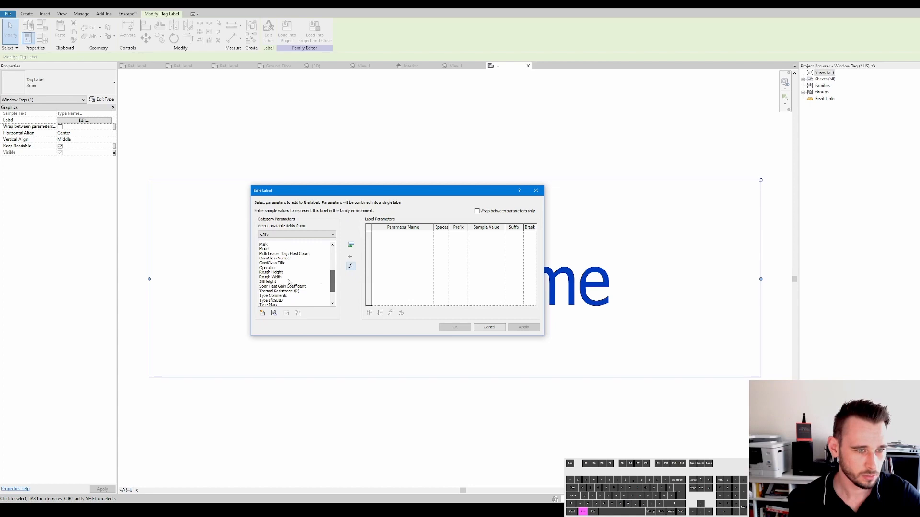
left_click(268, 282)
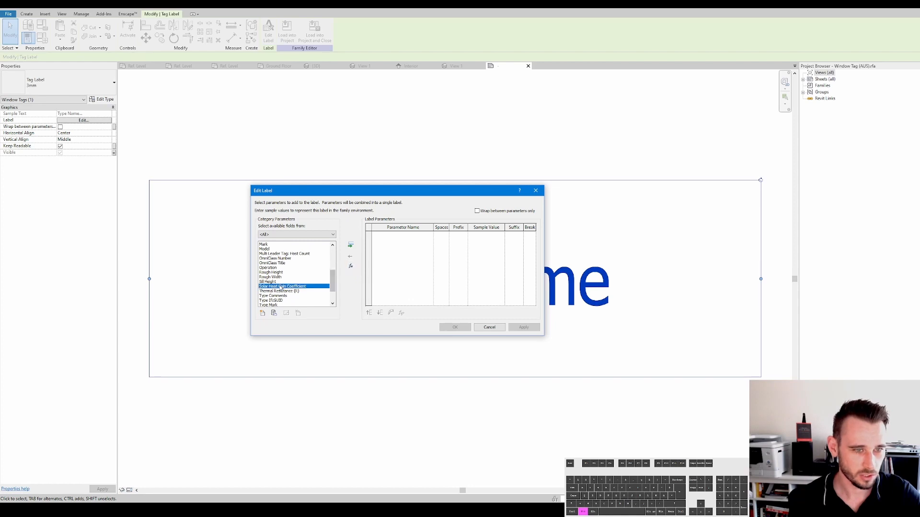
left_click(350, 245)
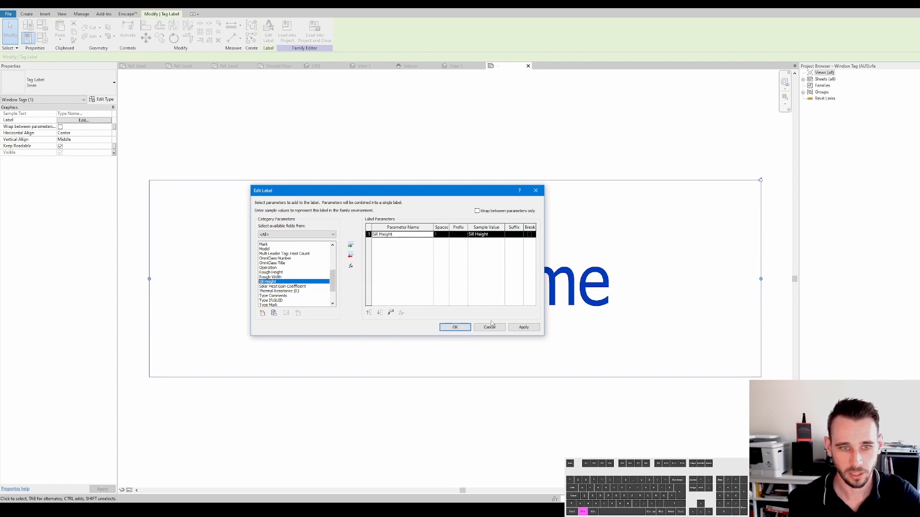
left_click(453, 327)
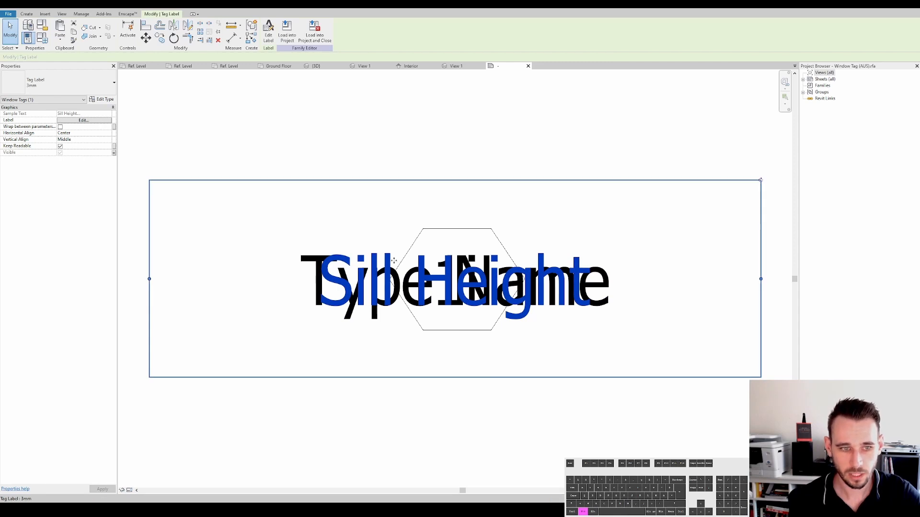
- Associate the Sill Height label's visibility with a new Yes/No type parameter named Sill Height
left_click(194, 221)
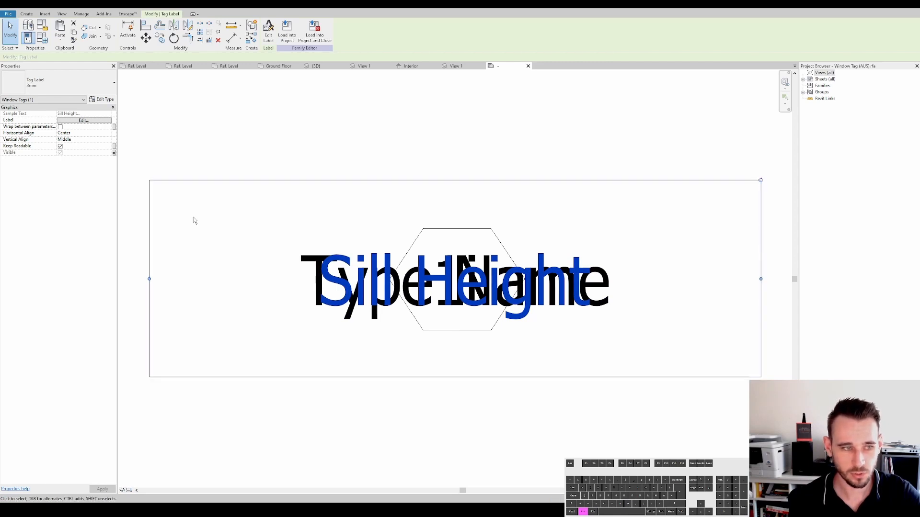
left_click(114, 153)
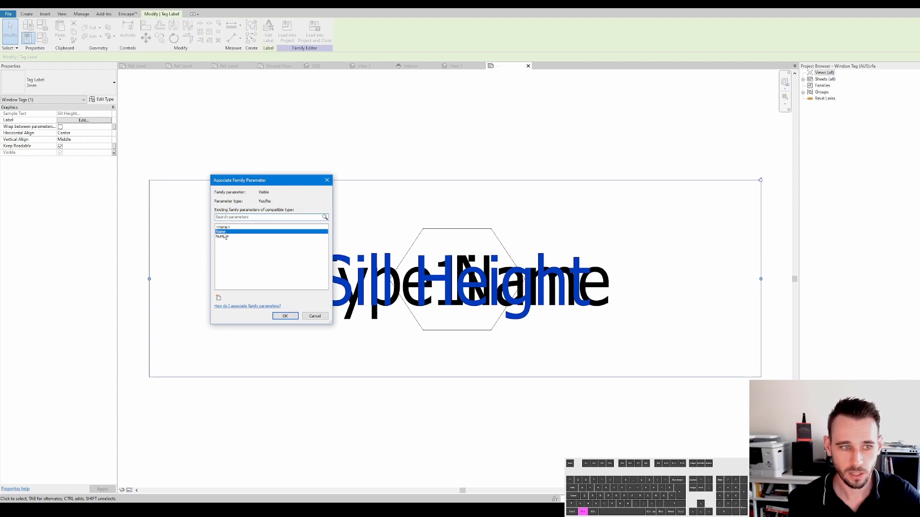
left_click(219, 297)
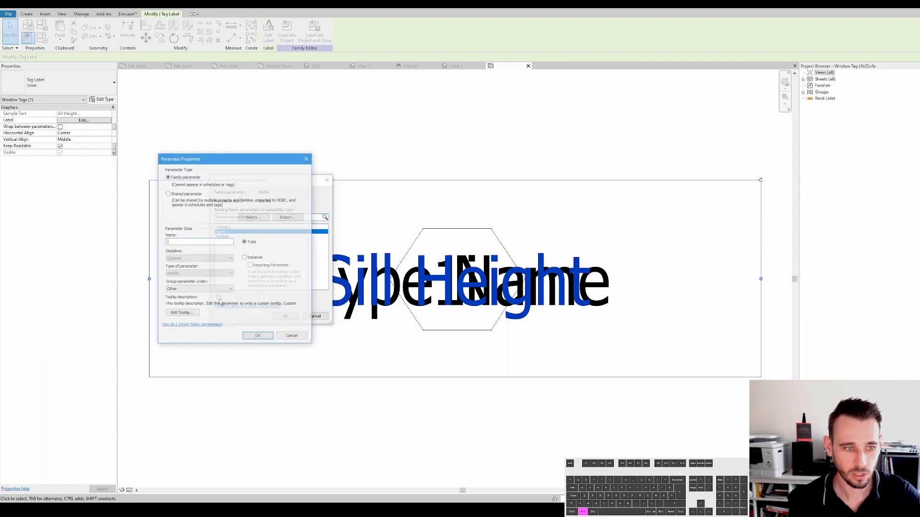
left_click(246, 241)
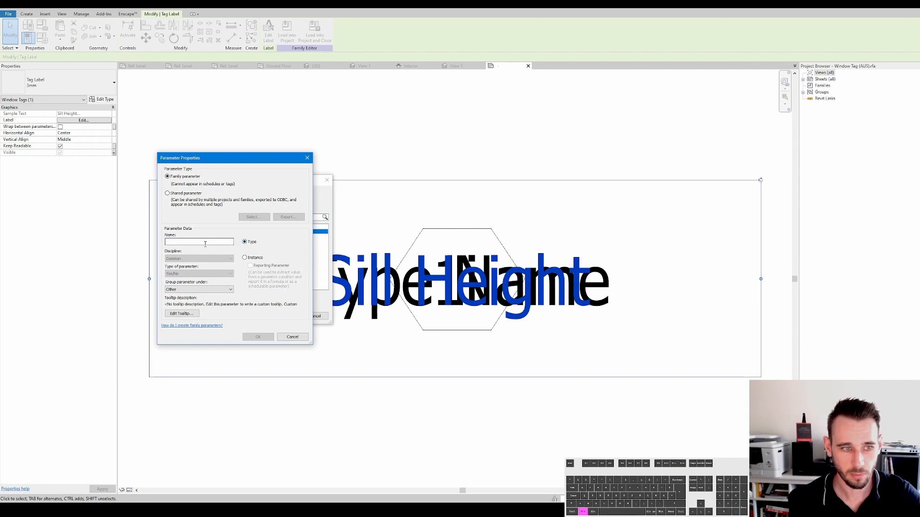
left_click(198, 242)
type("sILL")
key("BackSpace")
key("BackSpace")
key("BackSpace")
key("BackSpace")
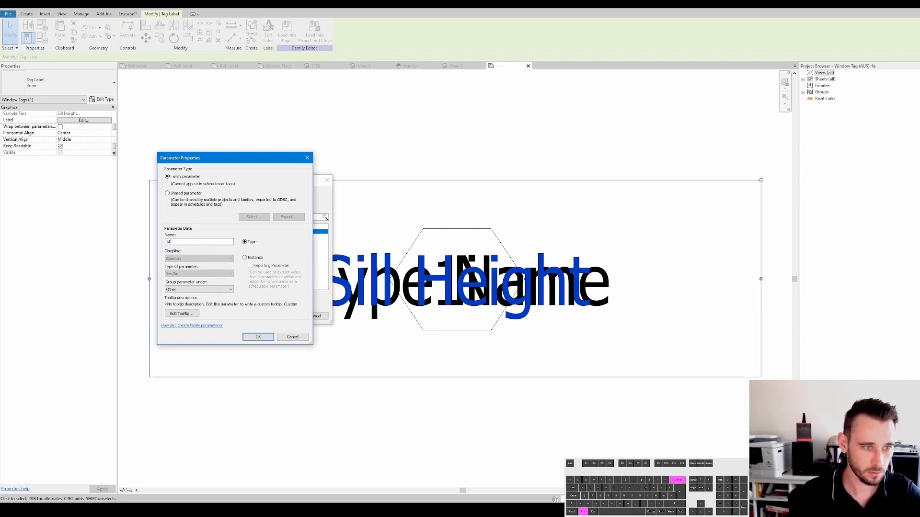
type("Sill Height")
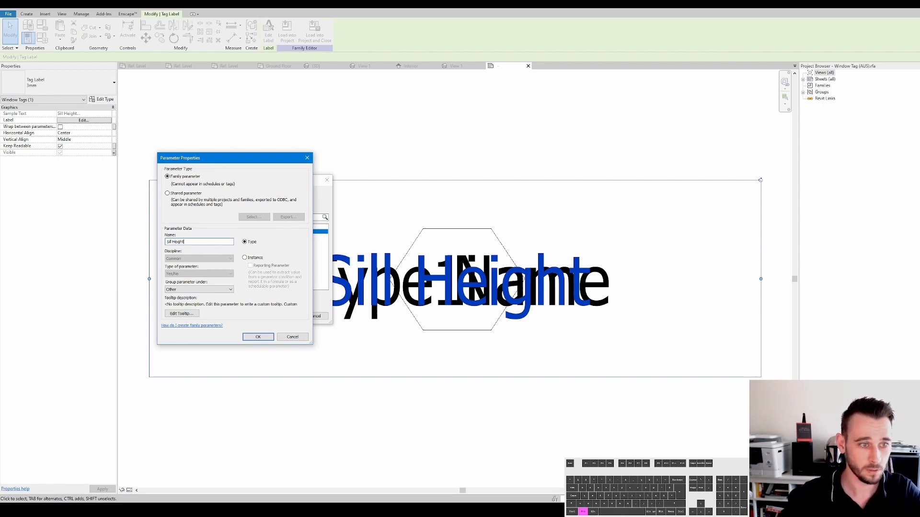
left_click(258, 336)
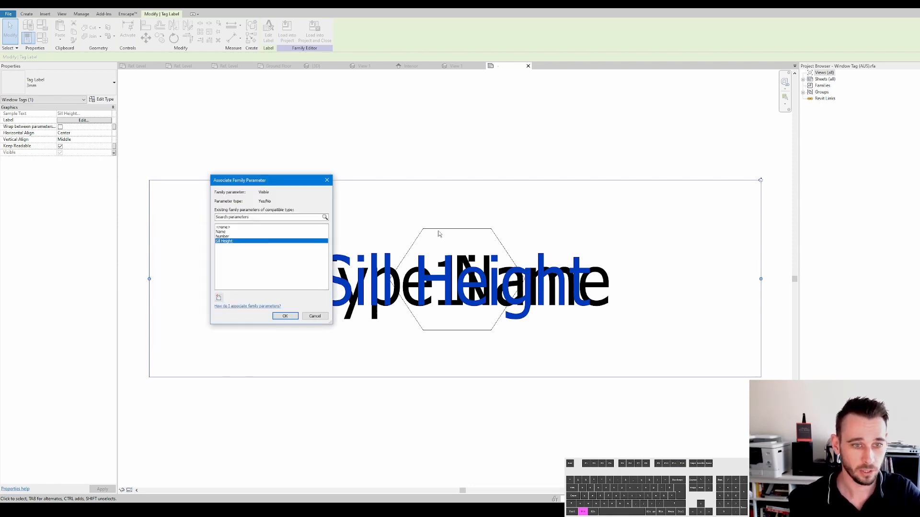
left_click(285, 316)
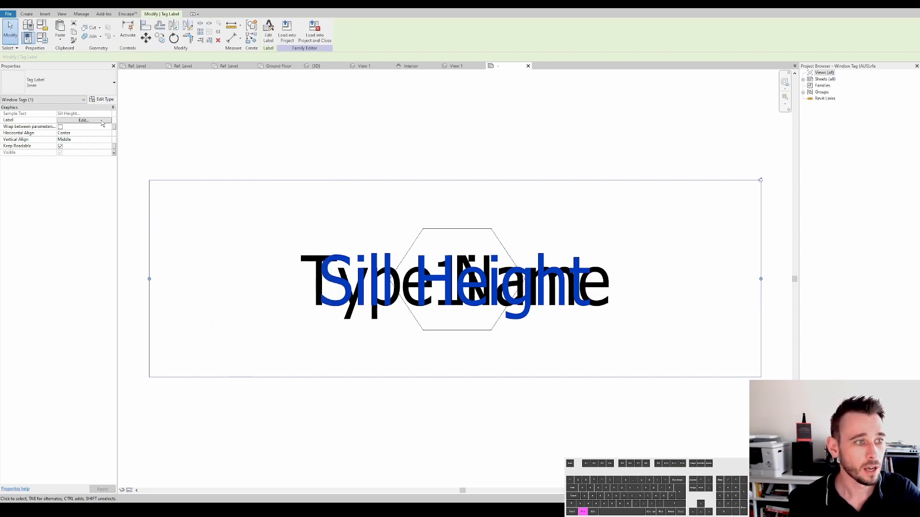
- Edit the Sill Height label to wrap it in square brackets as prefix and suffix
left_click(84, 120)
left_click(455, 234)
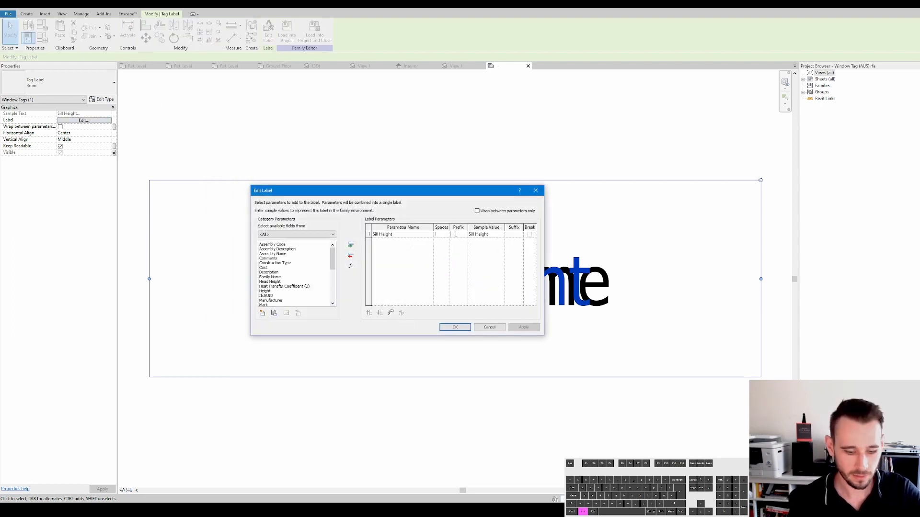
left_click(512, 234)
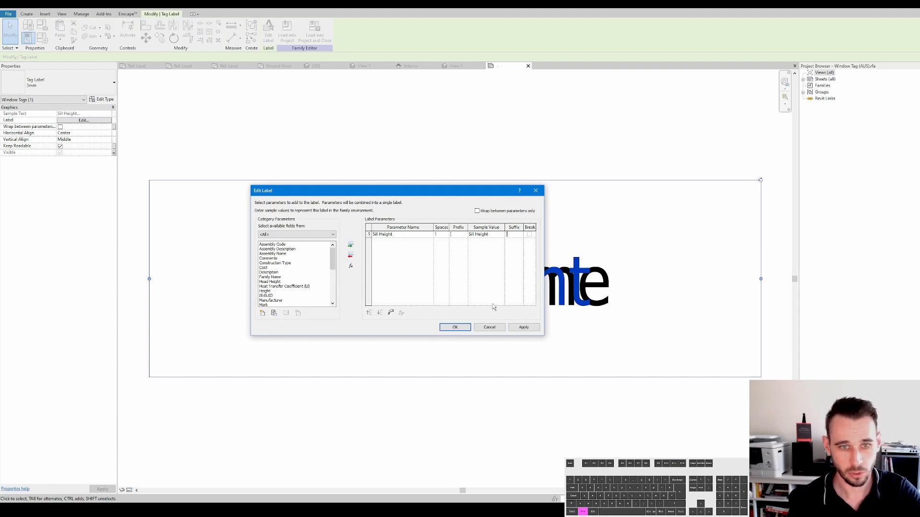
left_click(456, 328)
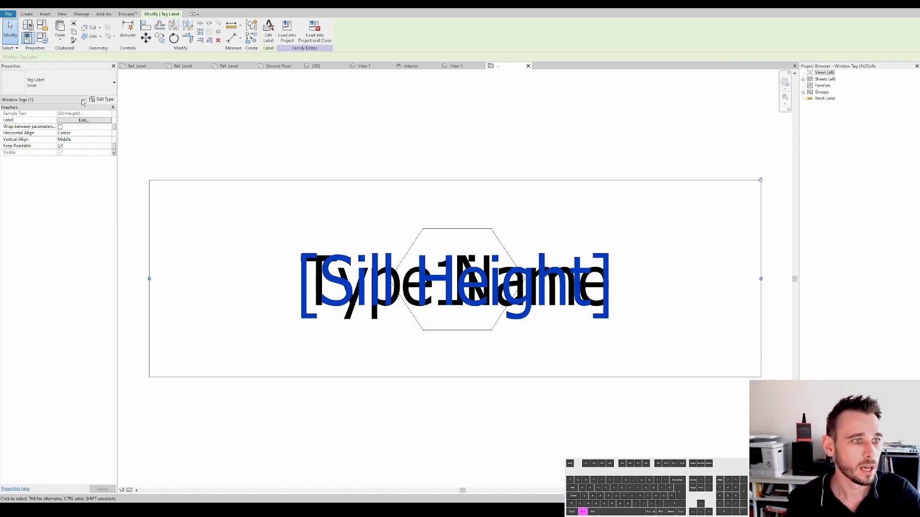
- Create a new family type named Sill Height with Name unchecked and only Sill Height visible
key("Escape")
left_click(43, 38)
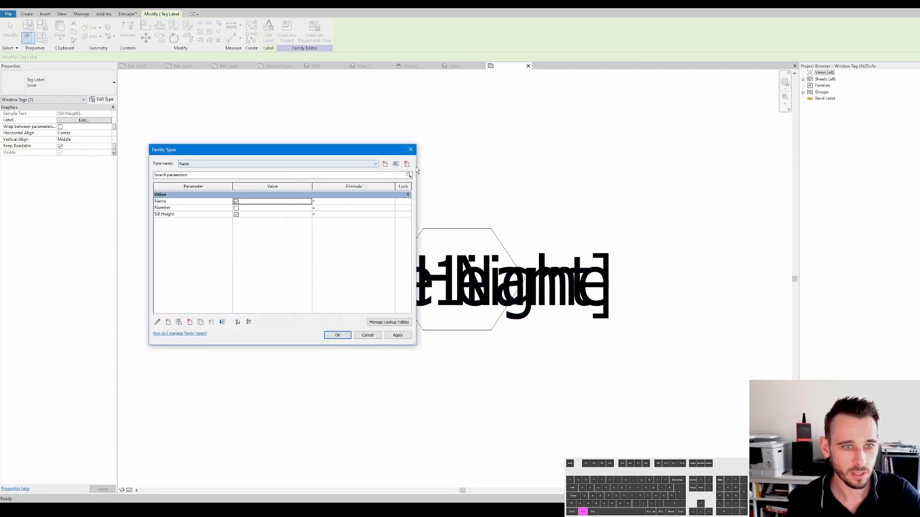
left_click(385, 164)
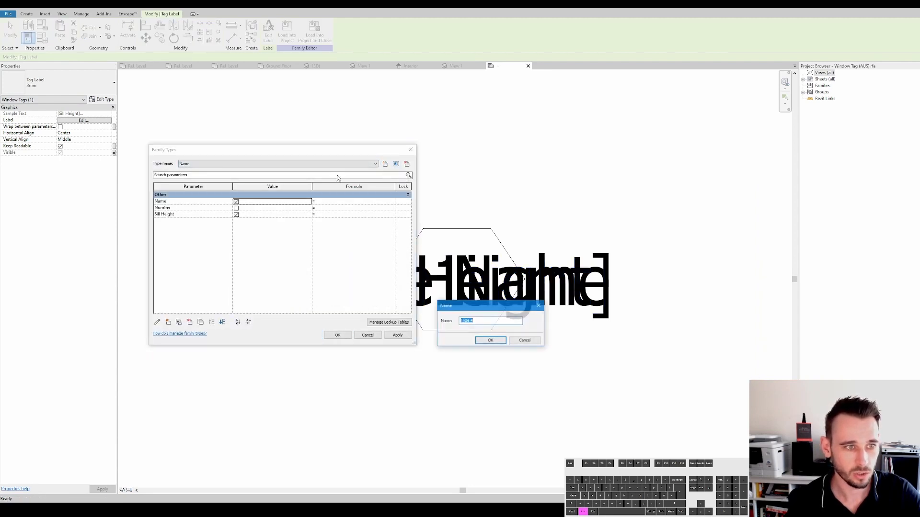
type("Sill Height")
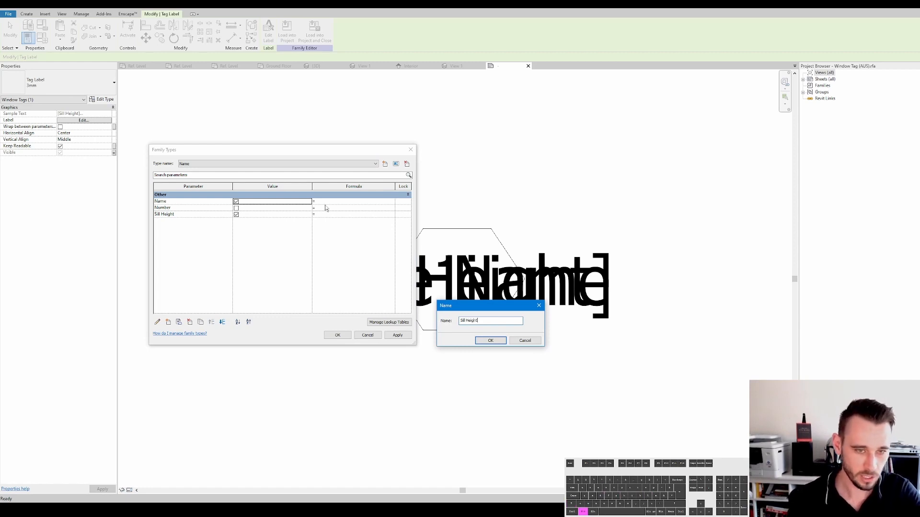
key("Return")
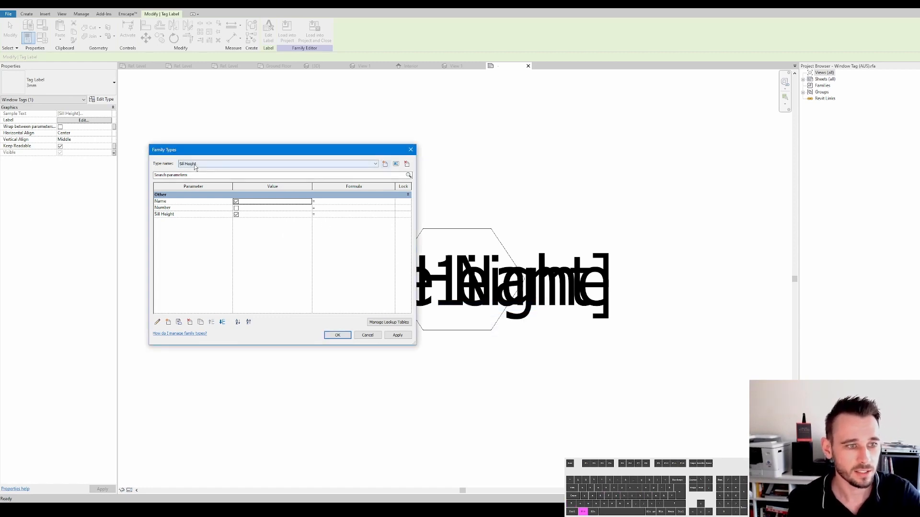
left_click(236, 208)
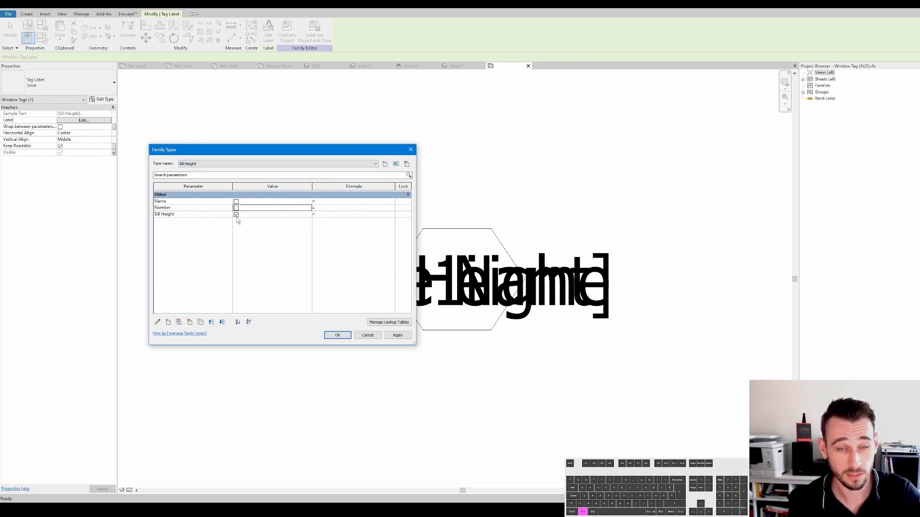
left_click(347, 338)
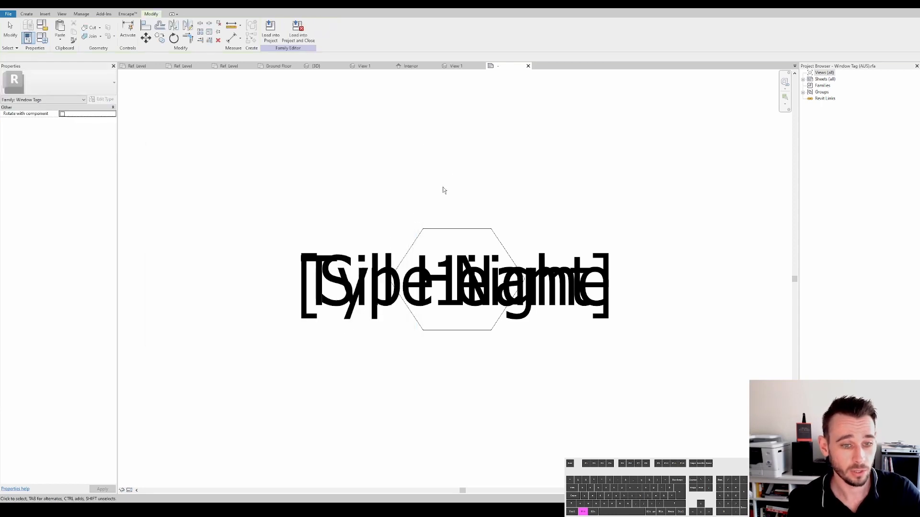
- Load the tag family into the project, overwriting the existing version
left_click(270, 31)
left_click(441, 309)
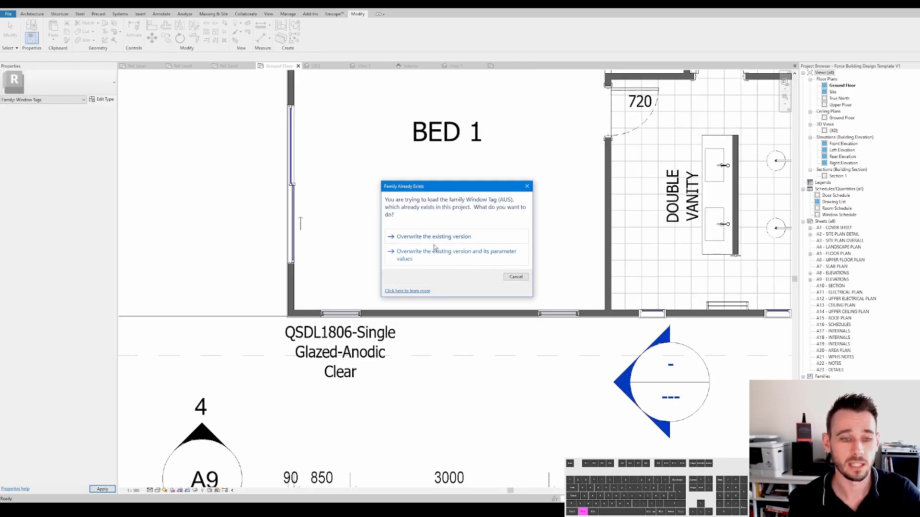
left_click(439, 242)
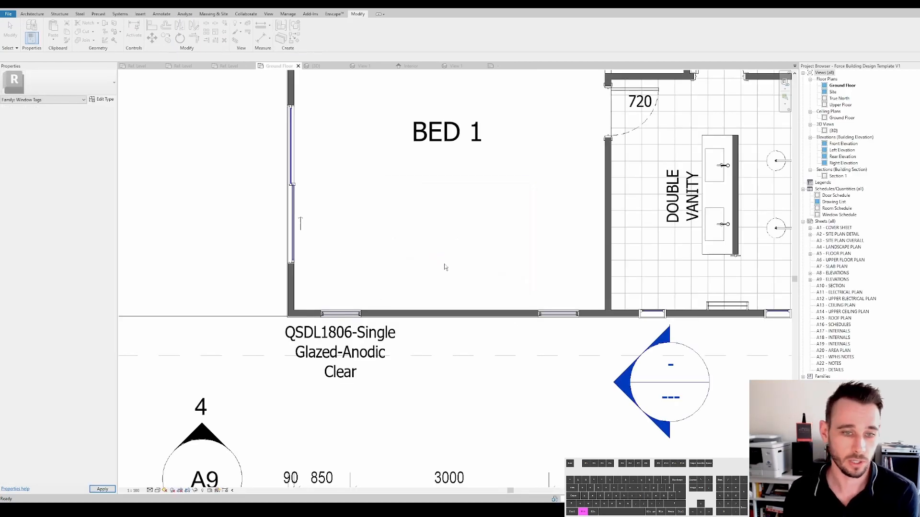
- Select the Bed 1 window tag, nudge it slightly, and switch its type to Sill Height
left_click(385, 339)
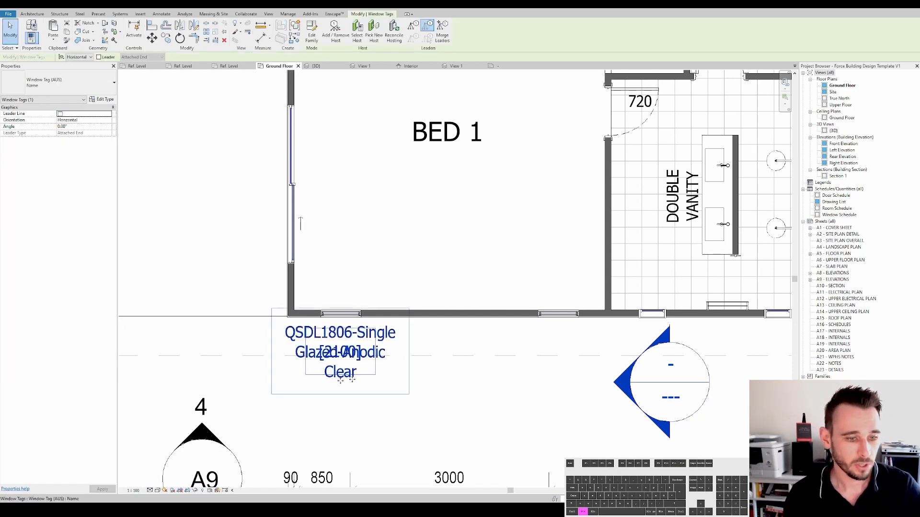
left_click_drag(340, 380, 345, 381)
left_click(43, 85)
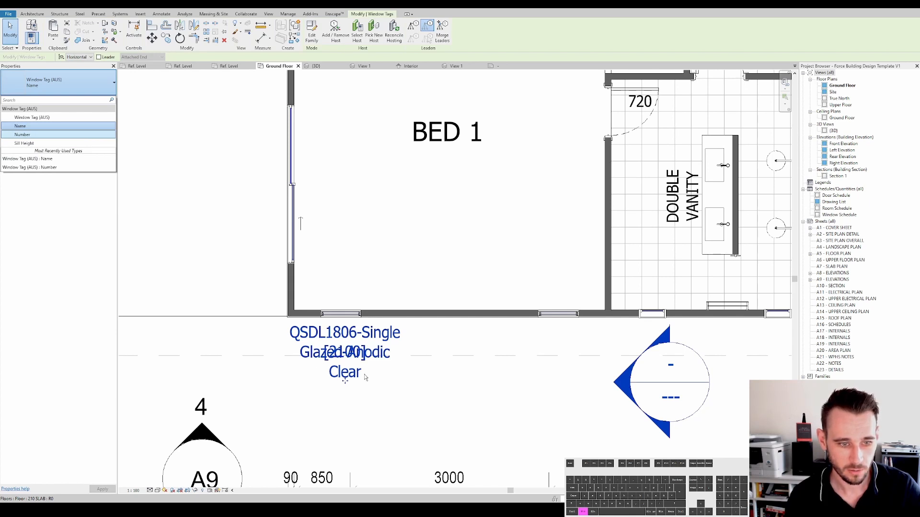
key("Down")
key("Return")
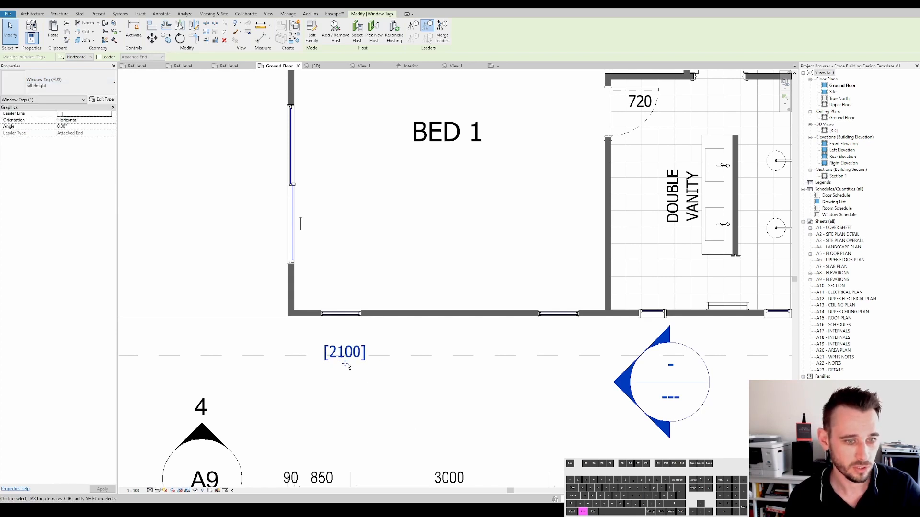
- Move the window tag up slightly and switch its type to Number
mouse_move(345, 366)
left_mouse_down()
mouse_move(345, 347)
mouse_move(345, 355)
left_mouse_up()
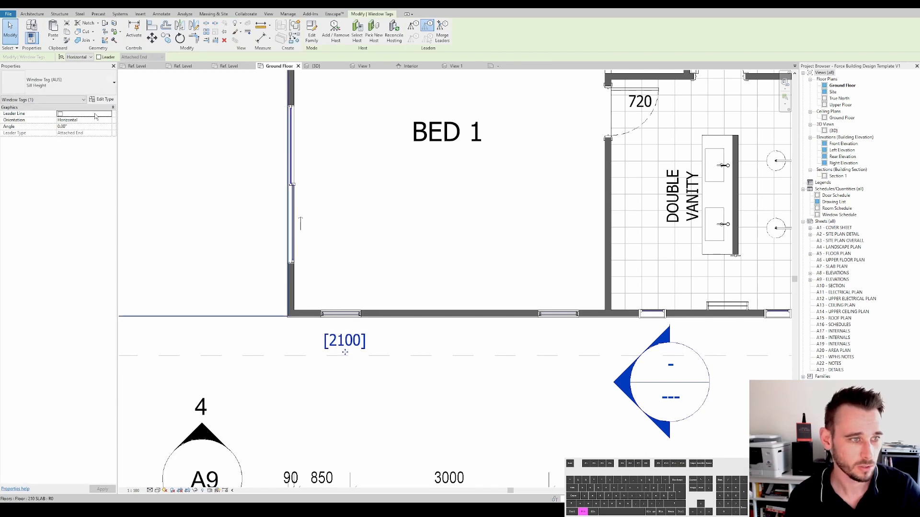
left_click(71, 81)
left_click(41, 134)
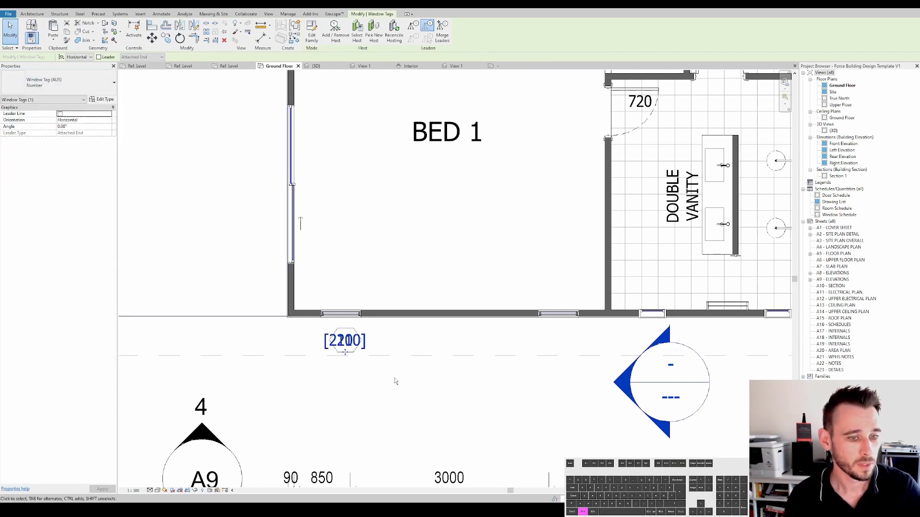
- Switch the selected Bed 1 window tag's type to Name
left_click(70, 86)
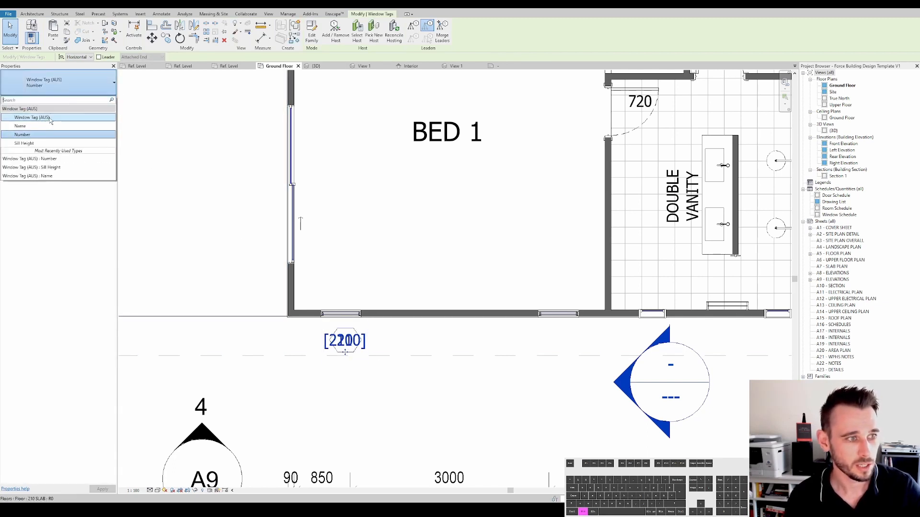
left_click(213, 253)
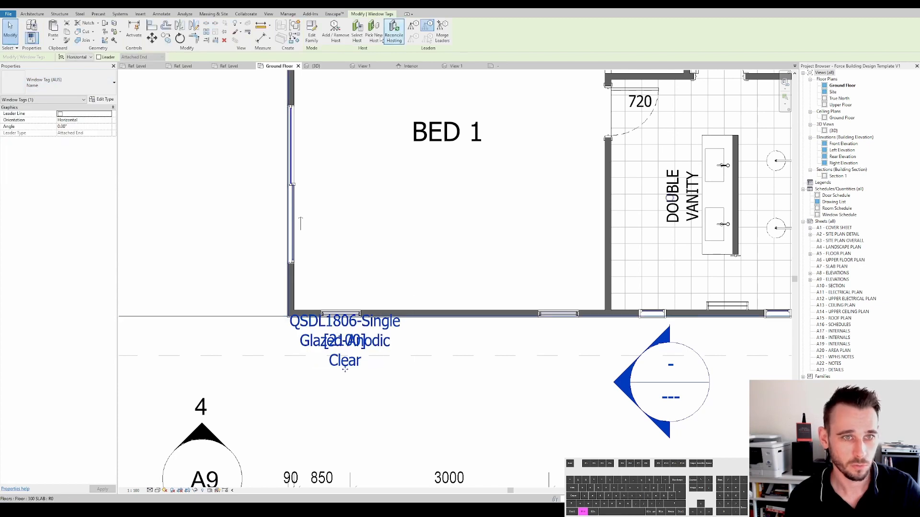
- Open the window tag family and in Family Types turn off Sill Height visibility for the Name type
left_click(315, 32)
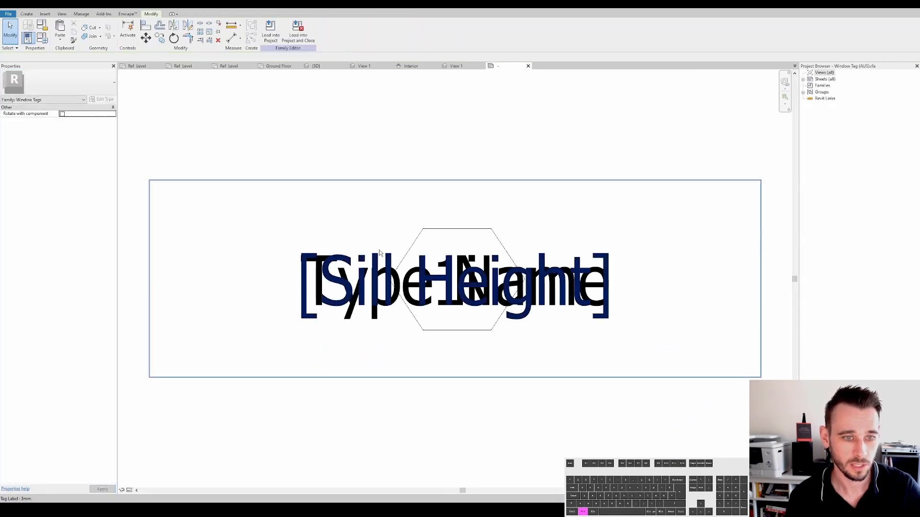
left_click(44, 38)
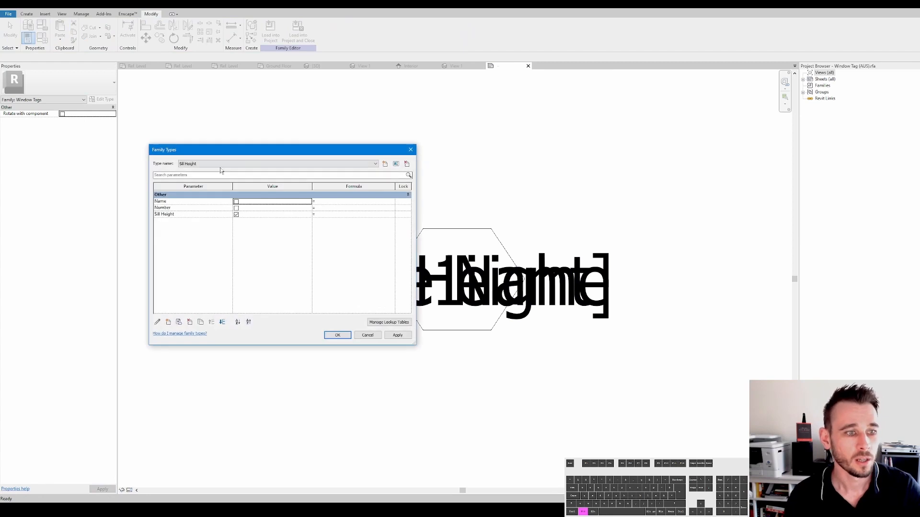
left_click(202, 164)
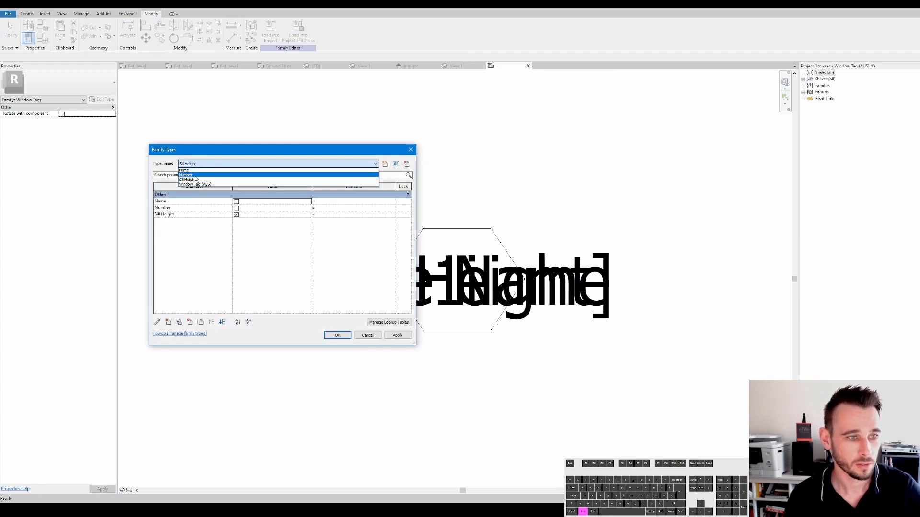
left_click(194, 175)
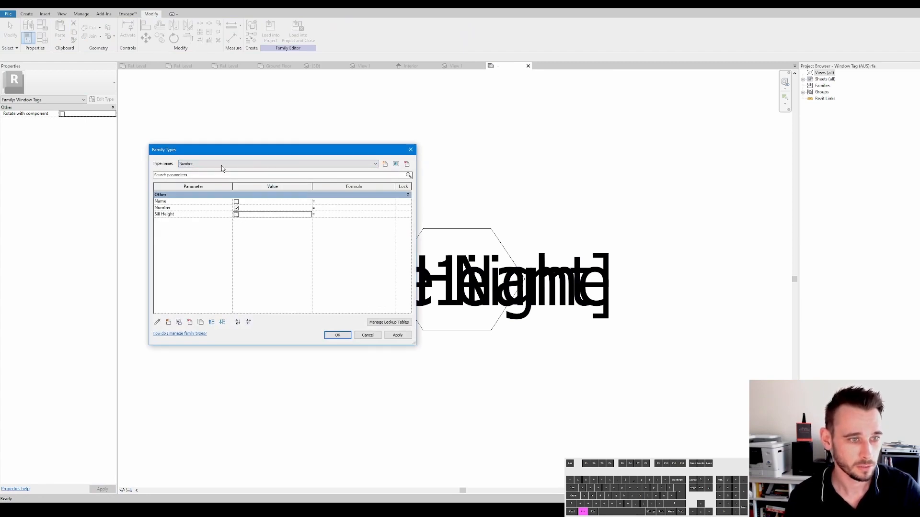
left_click(202, 164)
left_click(194, 170)
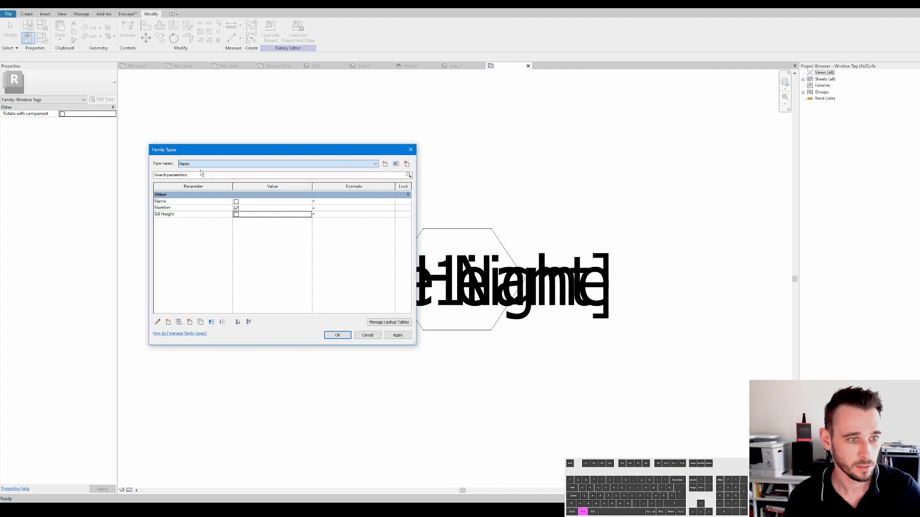
left_click(236, 215)
left_click(202, 164)
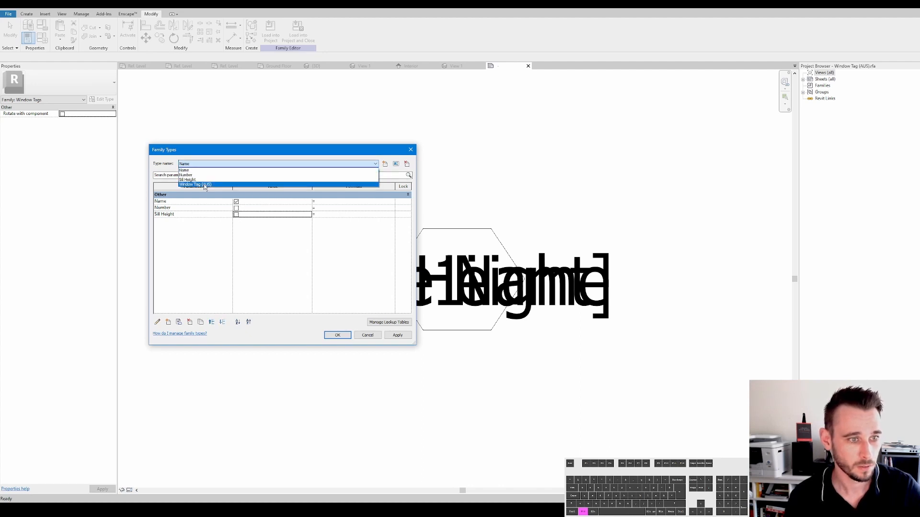
left_click(201, 181)
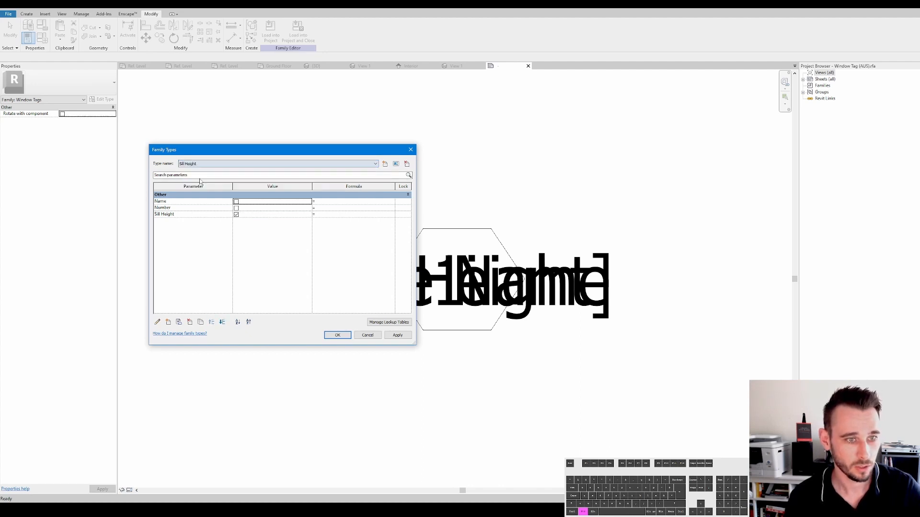
left_click(346, 337)
- Edit the Sill Height label so its suffix reads SILL]
left_click(364, 272)
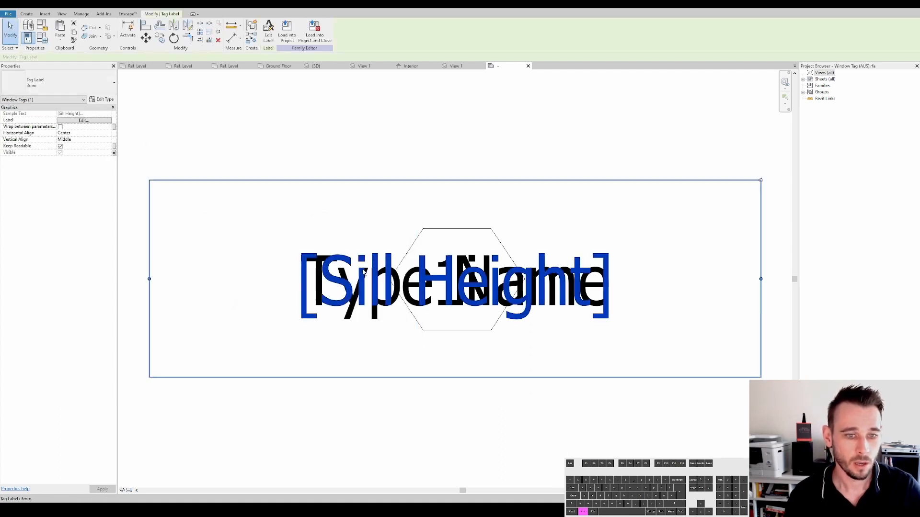
left_click(91, 123)
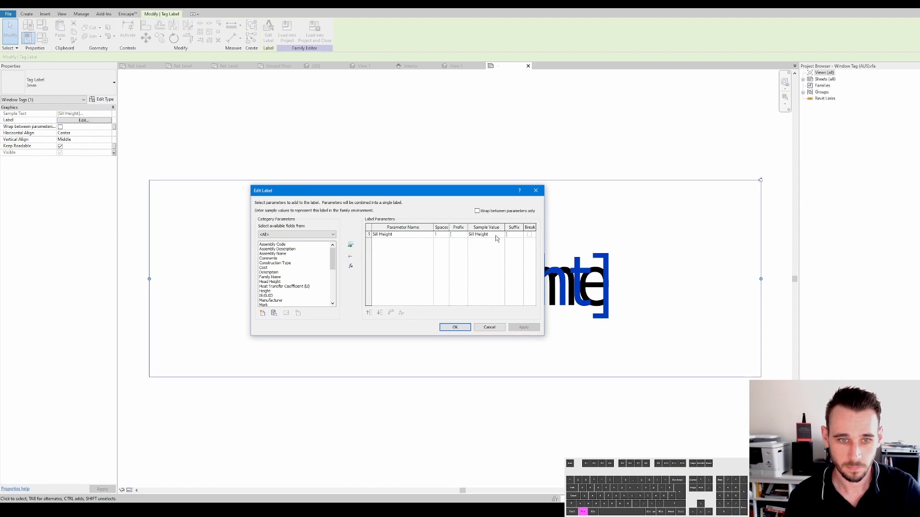
left_click(507, 234)
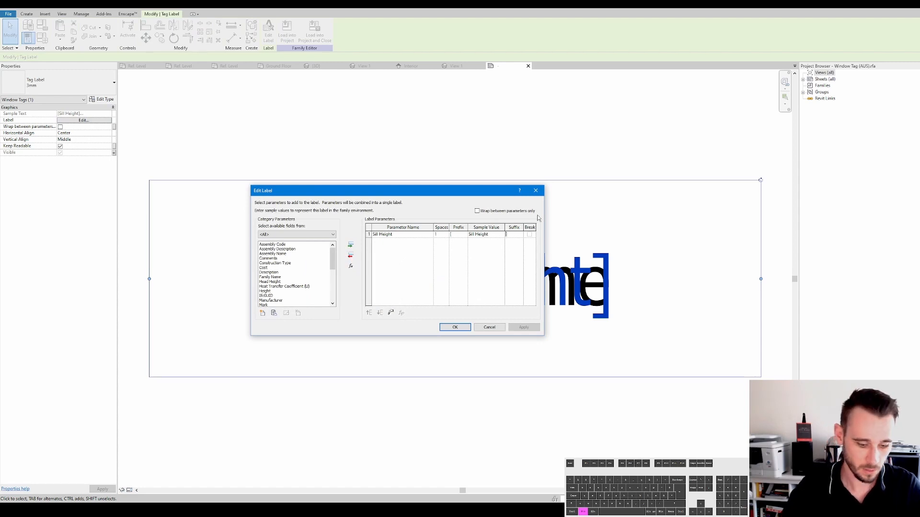
type("sill")
key("BackSpace")
key("BackSpace")
key("BackSpace")
key("BackSpace")
type("SILL")
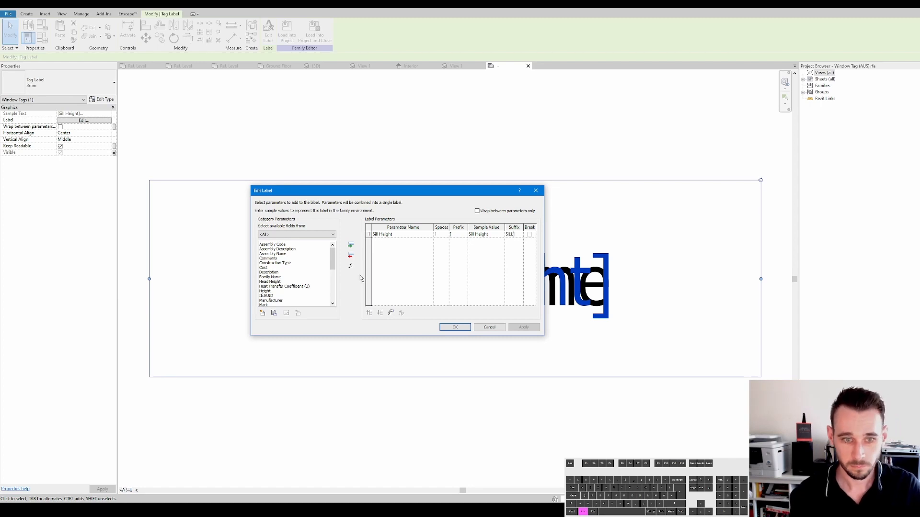
type("]")
left_click(455, 327)
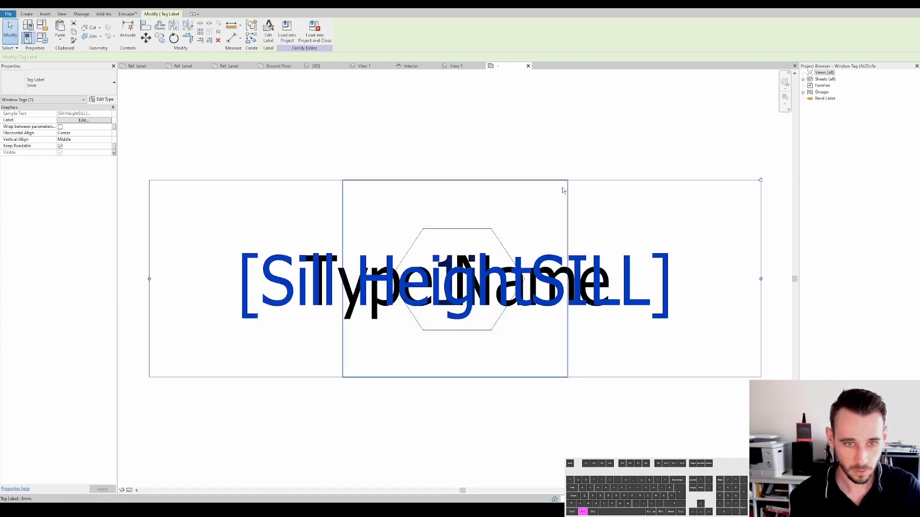
- Load the tag family into the project, overwriting the existing version
left_click(287, 32)
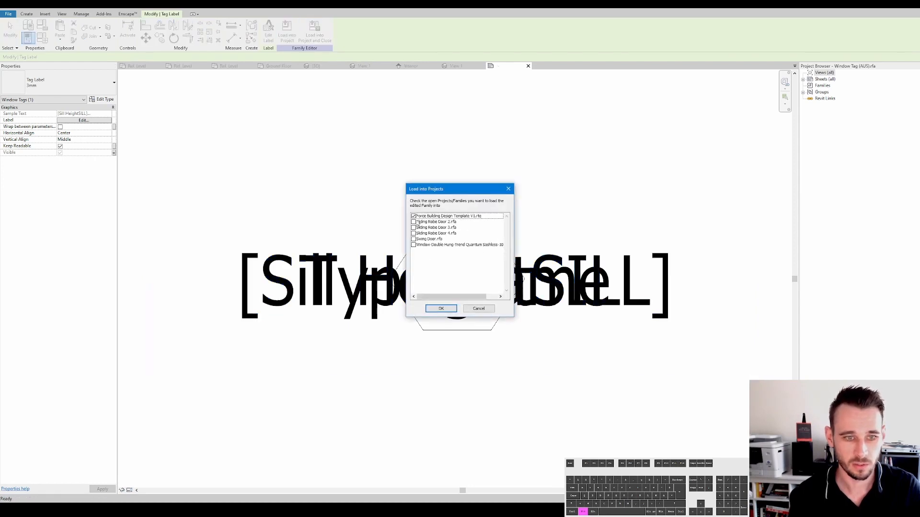
left_click(441, 308)
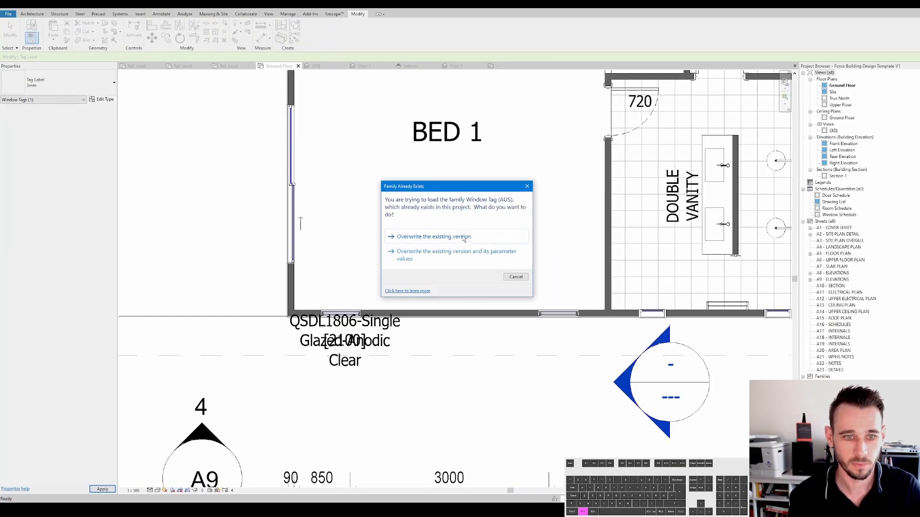
left_click(463, 238)
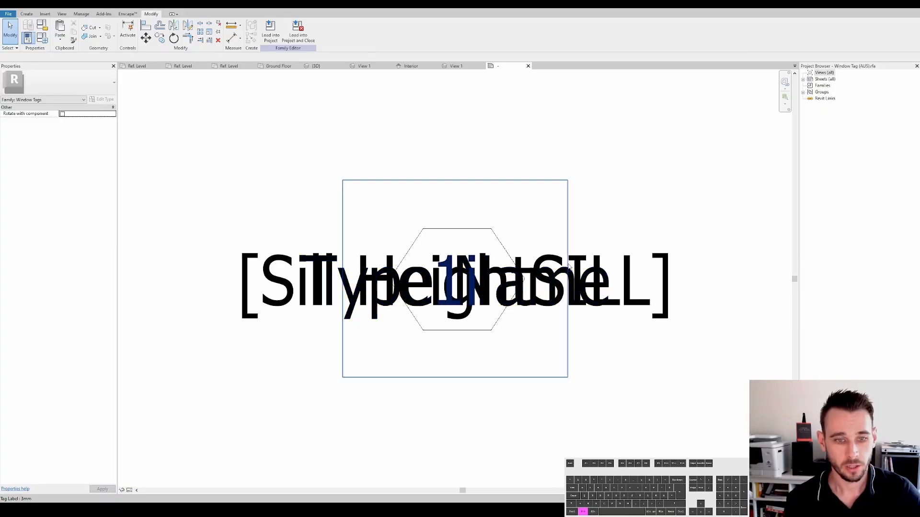
- Reload the tag family into the project, overwriting the existing version and its parameter values
left_click(604, 266)
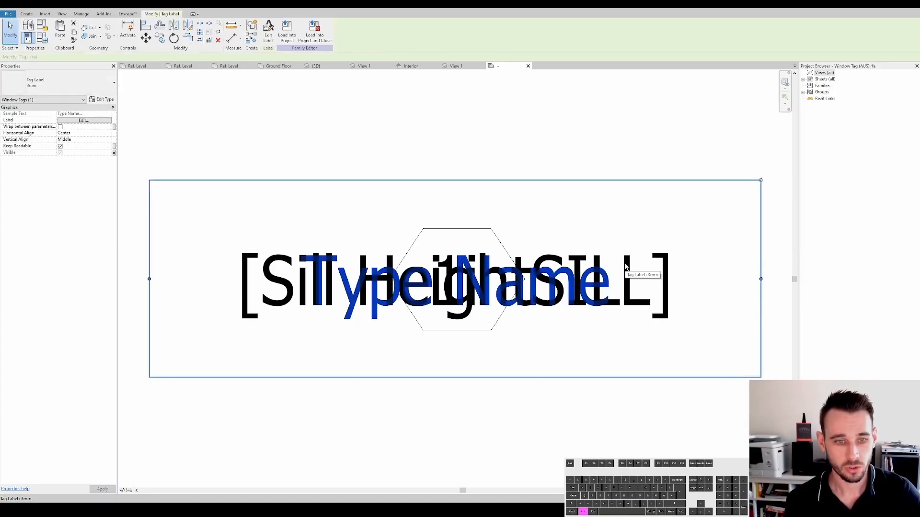
left_click(565, 263)
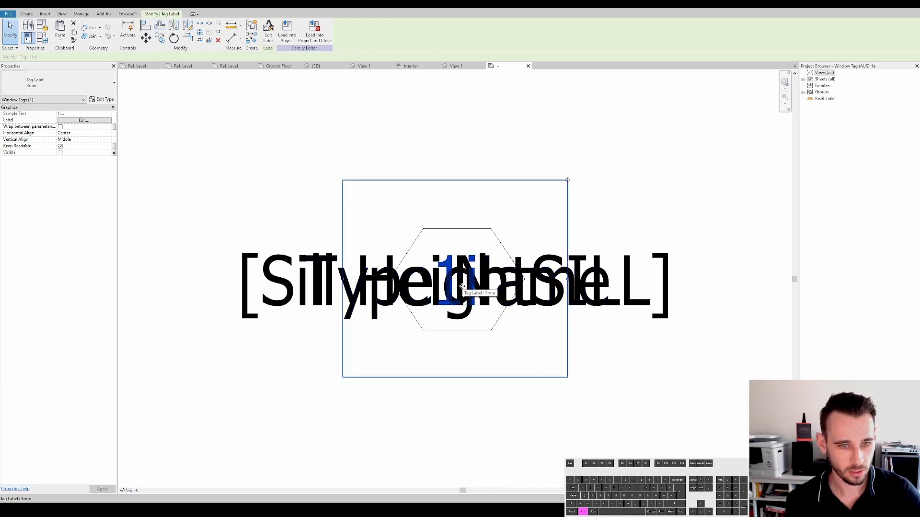
left_click(58, 120)
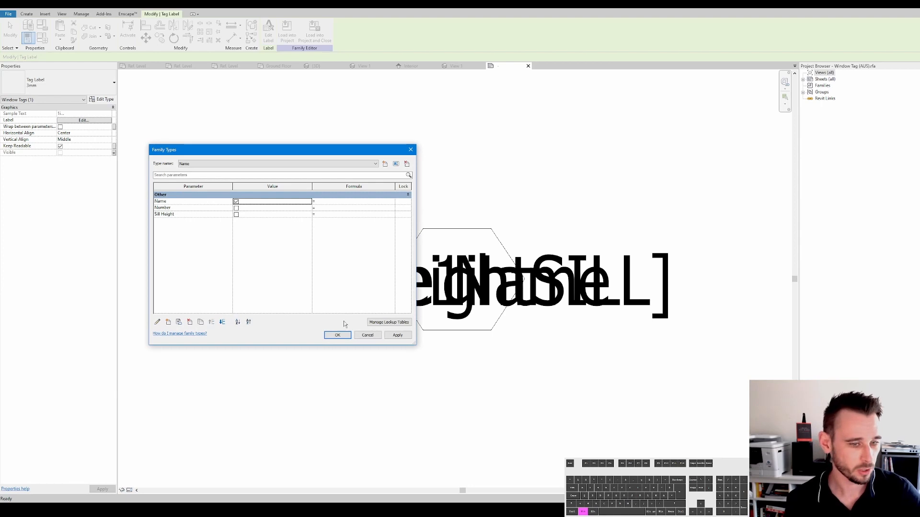
left_click(337, 335)
left_click(270, 31)
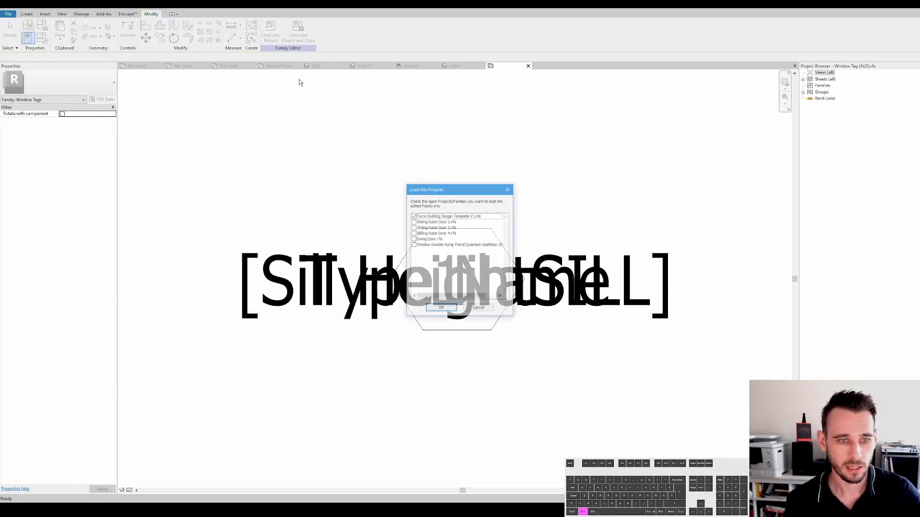
left_click(440, 309)
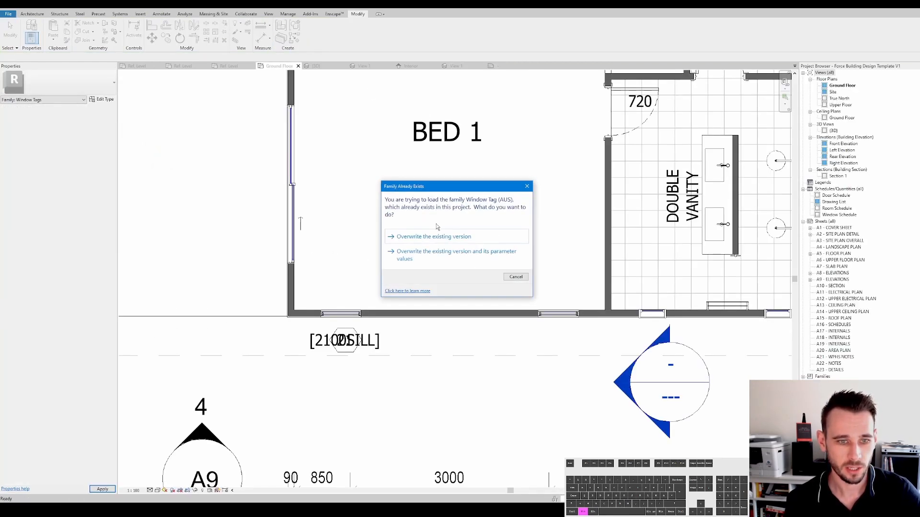
left_click(483, 260)
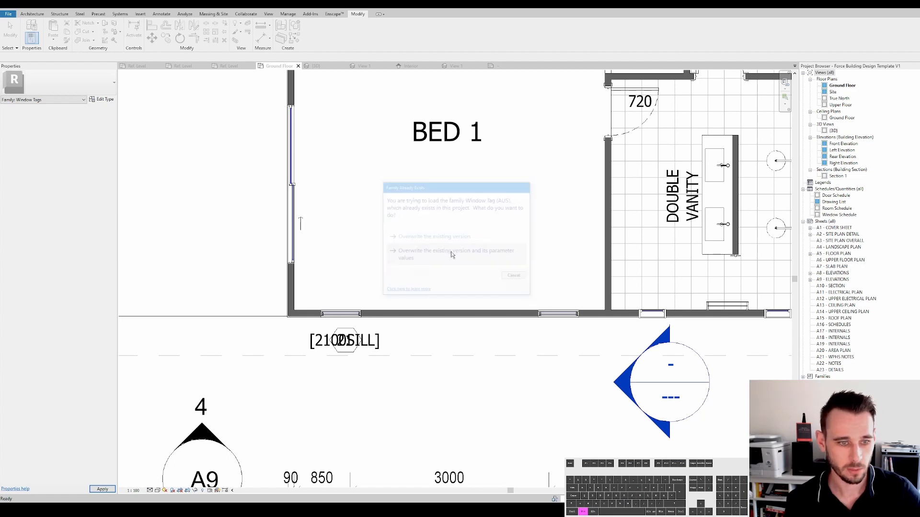
- Select the Bed 1 window tag and switch its type to Name, then to Sill Height
left_click(345, 339)
left_click(351, 338)
key("Escape")
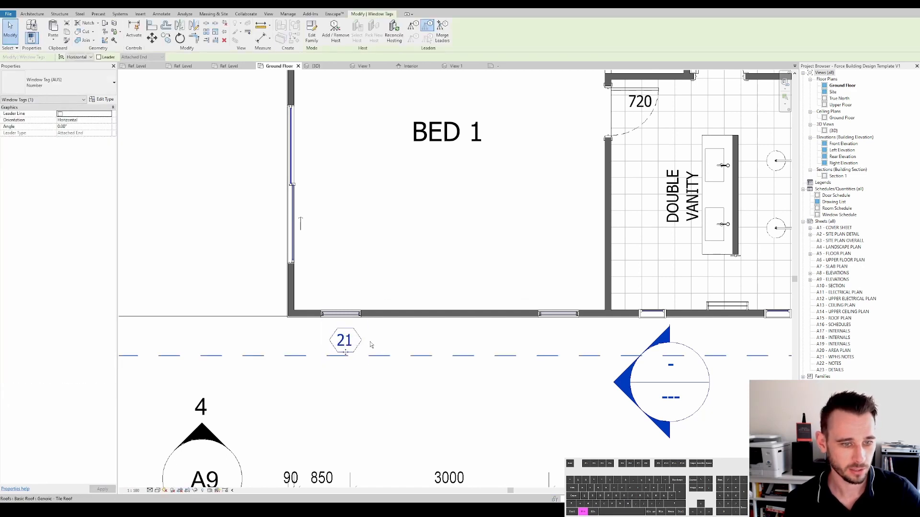
left_click(57, 83)
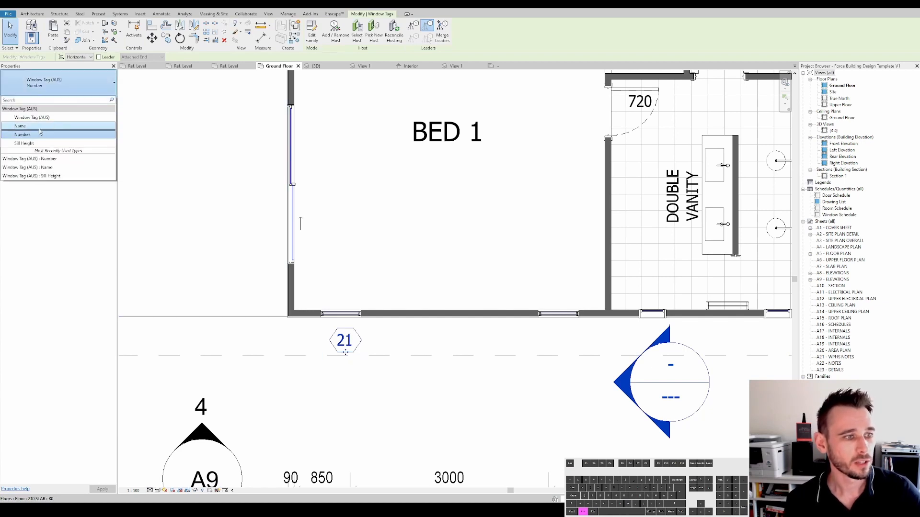
left_click(40, 127)
left_click(76, 84)
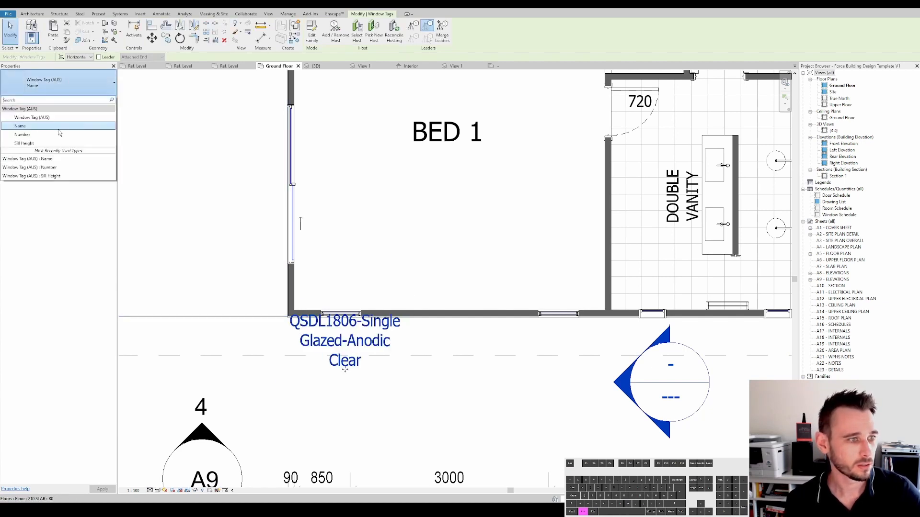
left_click(41, 137)
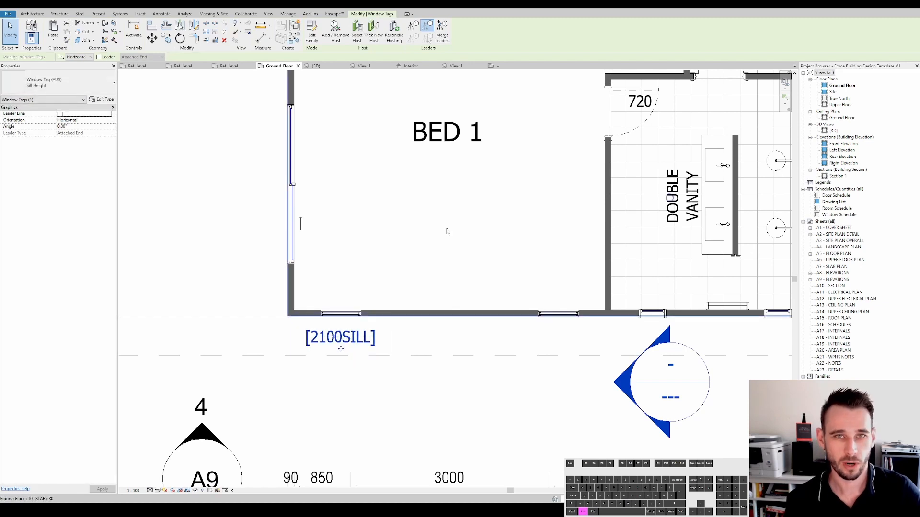
- Edit the tag family's Sill Height label to put a space before the SILL] suffix
scroll(341, 354, "up", 2)
double_click(343, 358)
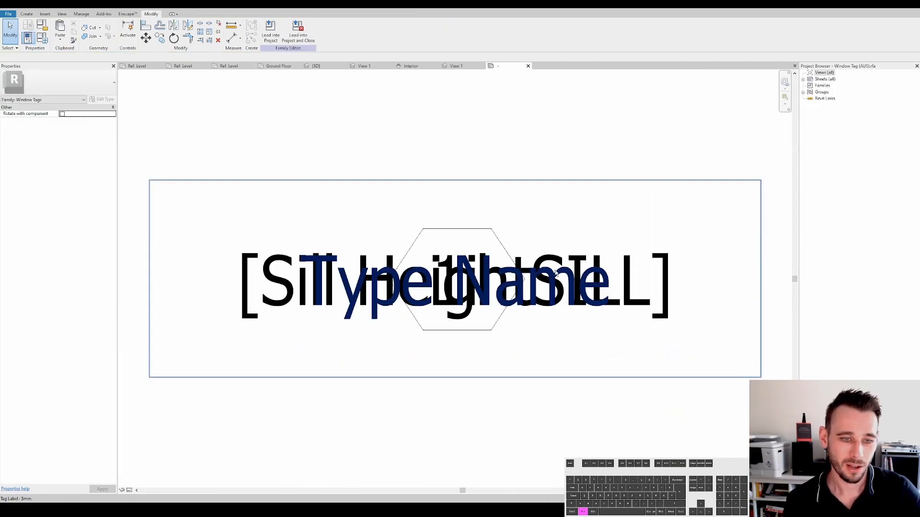
left_click(668, 268)
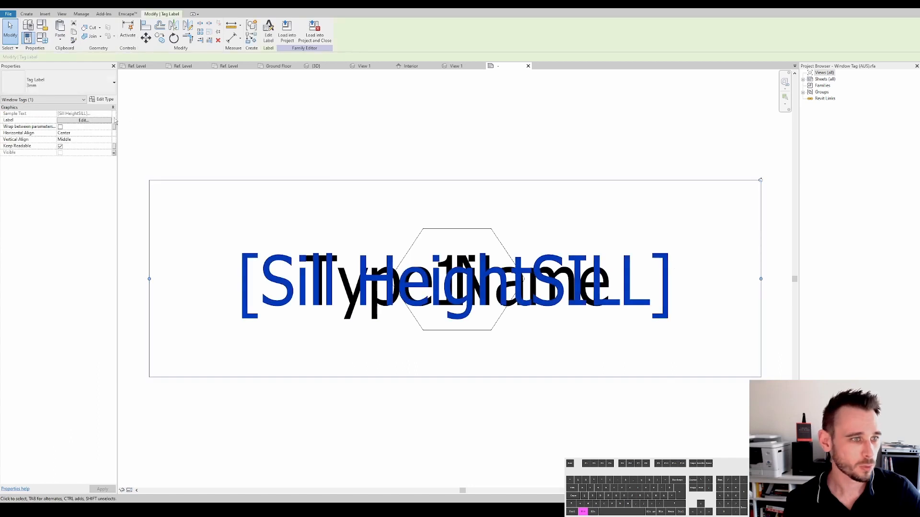
left_click(84, 120)
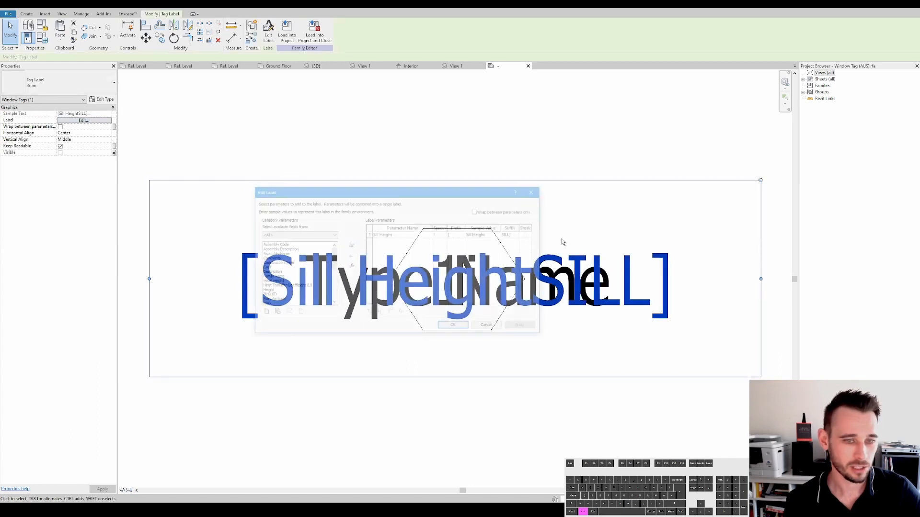
left_click(506, 235)
left_click(455, 328)
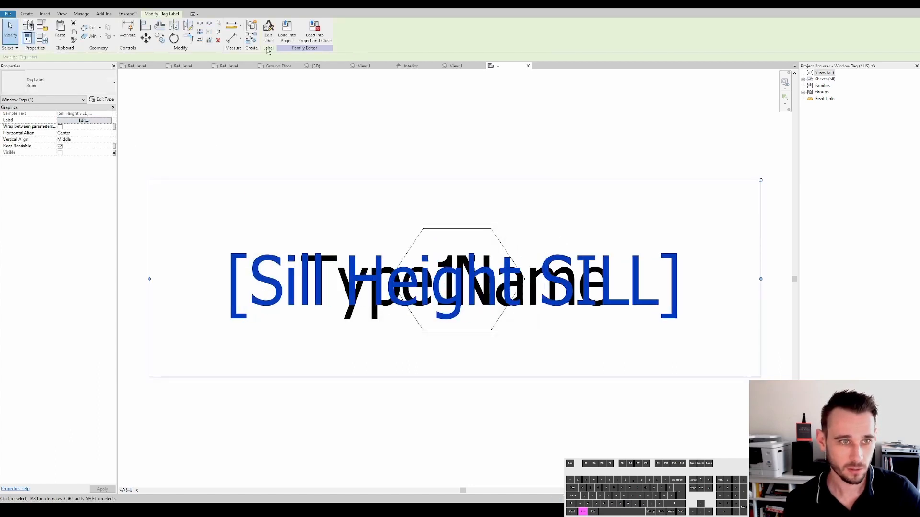
- Load the tag family into the project, overwriting the existing version and its parameter values
left_click(286, 31)
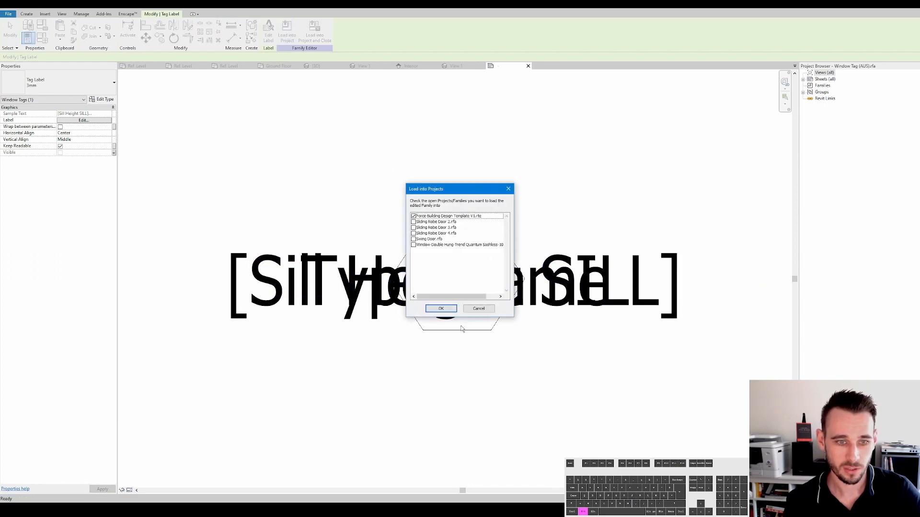
left_click(448, 310)
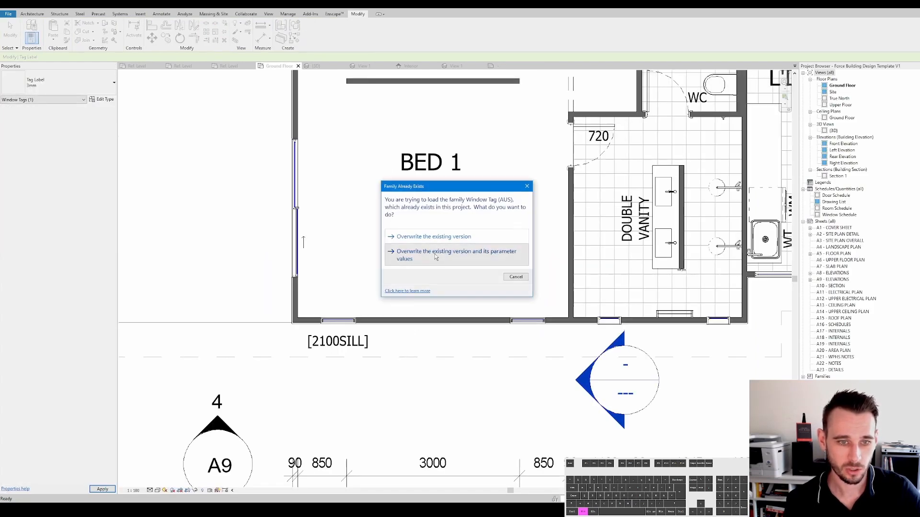
left_click(435, 257)
- Switch the Bed 1 window tag's type to Number and then to Name
left_click(339, 341)
scroll(378, 350, "down", 2)
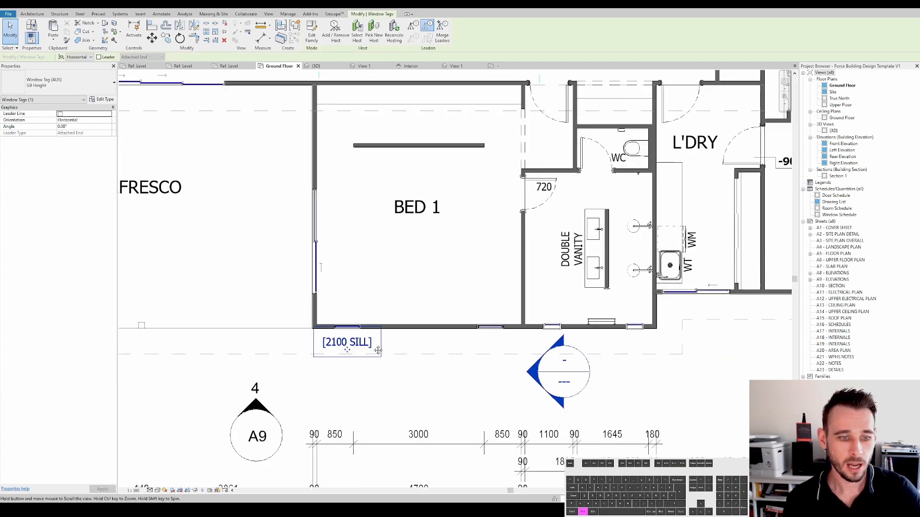
left_click(52, 82)
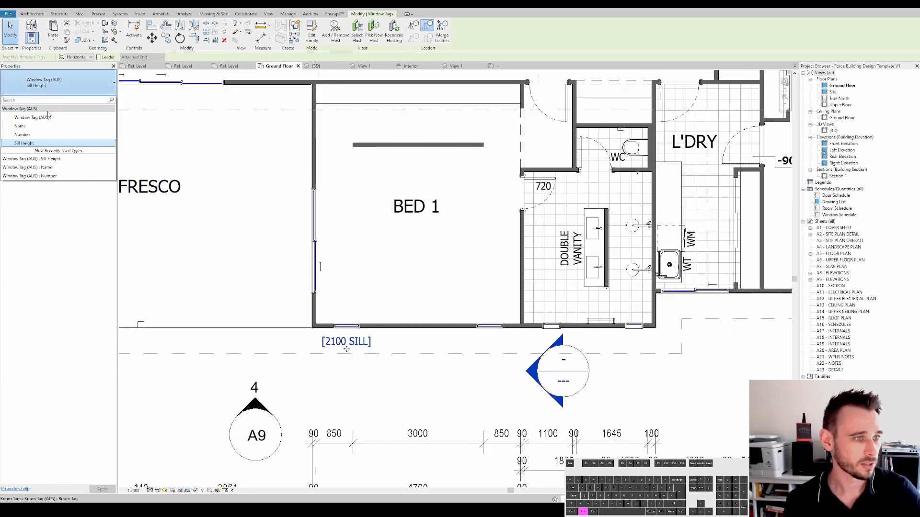
left_click(32, 135)
left_click(53, 83)
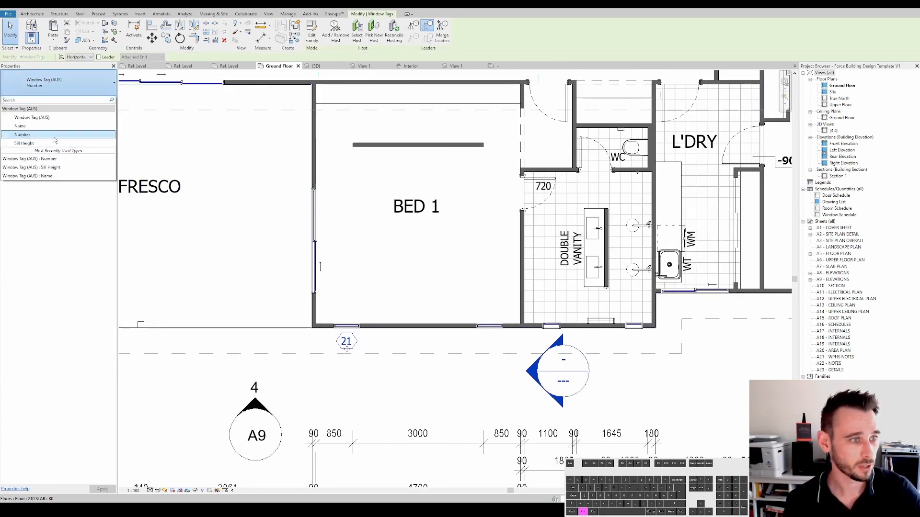
left_click(29, 126)
- Move the Bed 1 window tag slightly downward below the wall
scroll(351, 364, "up", 3)
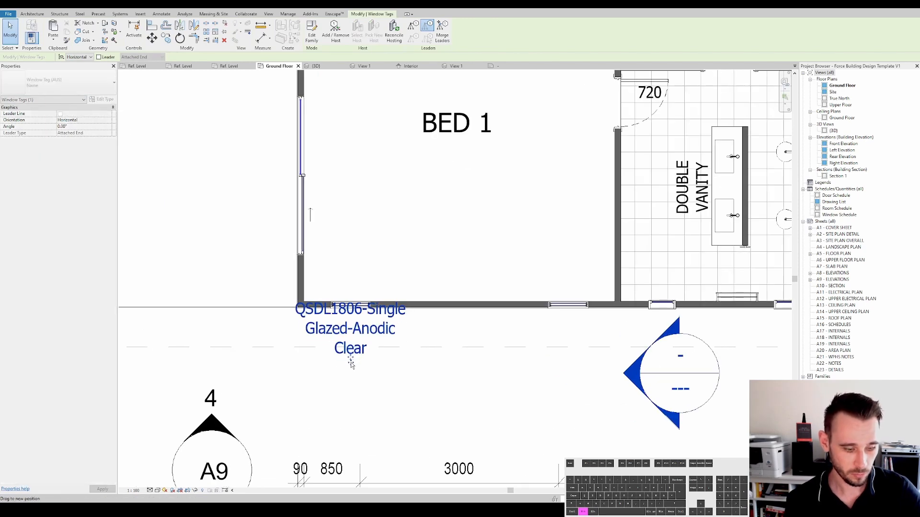
left_click_drag(351, 362, 351, 371)
left_click(300, 451)
scroll(299, 453, "down", 3)
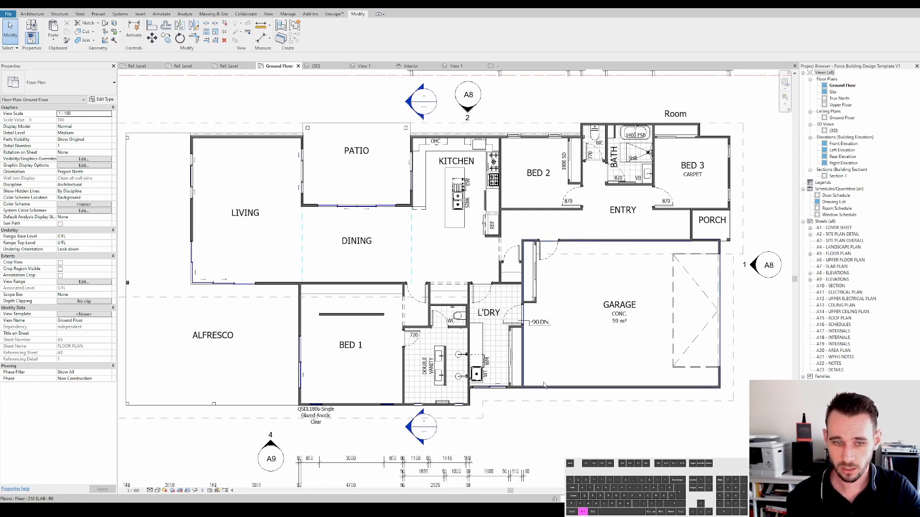
- Select the washing machine in the laundry and nudge it slightly upward
scroll(484, 360, "up", 5)
left_click(477, 344)
key("Up")
key("Up")
key("Up")
key("Up")
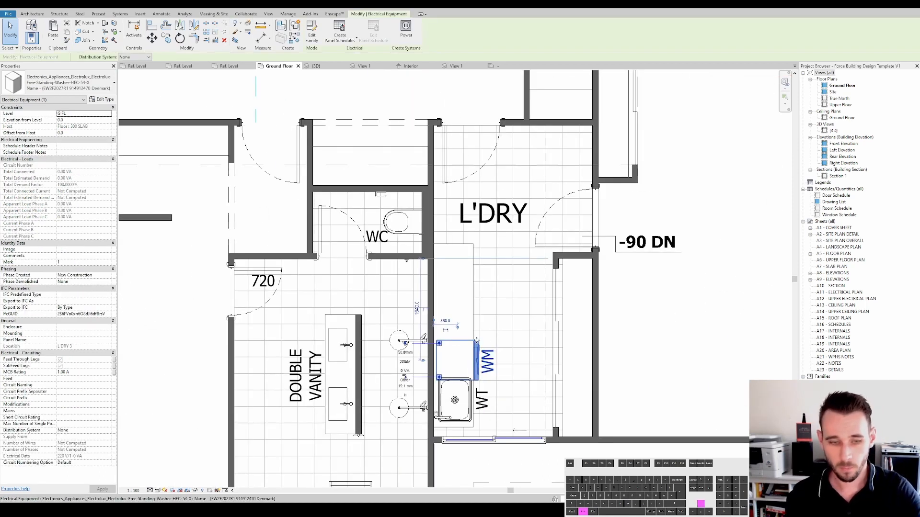
scroll(315, 368, "down", 5)
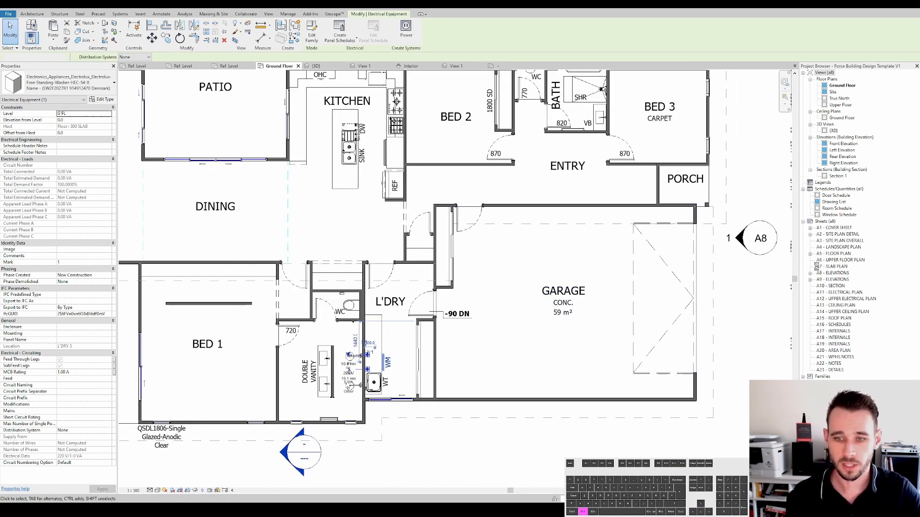
key("Escape")
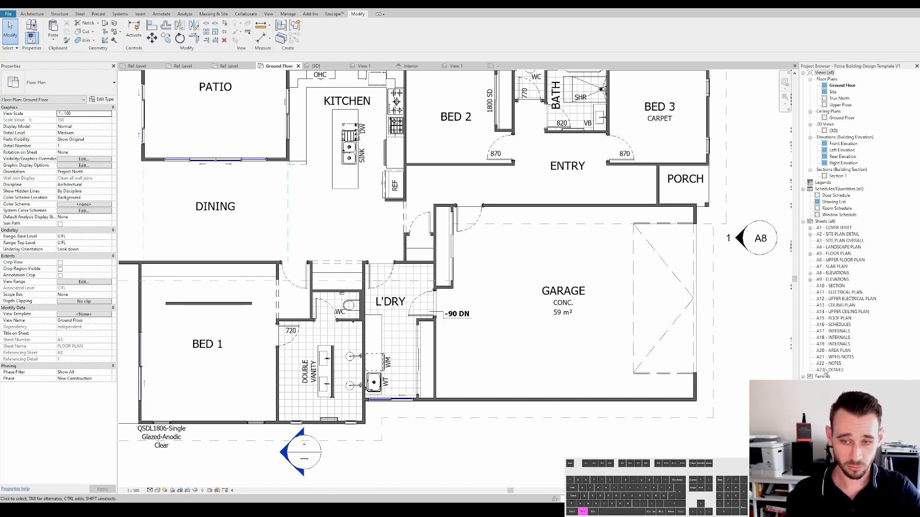
- Open the A2 Site Plan Detail and A5 Floor Plan sheets to review their layouts
double_click(832, 234)
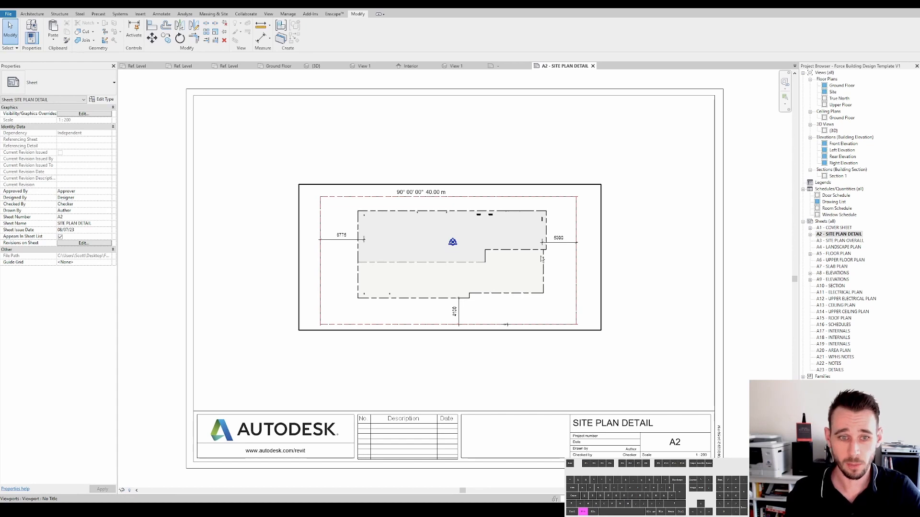
left_click(835, 254)
double_click(835, 254)
scroll(444, 278, "down", 2)
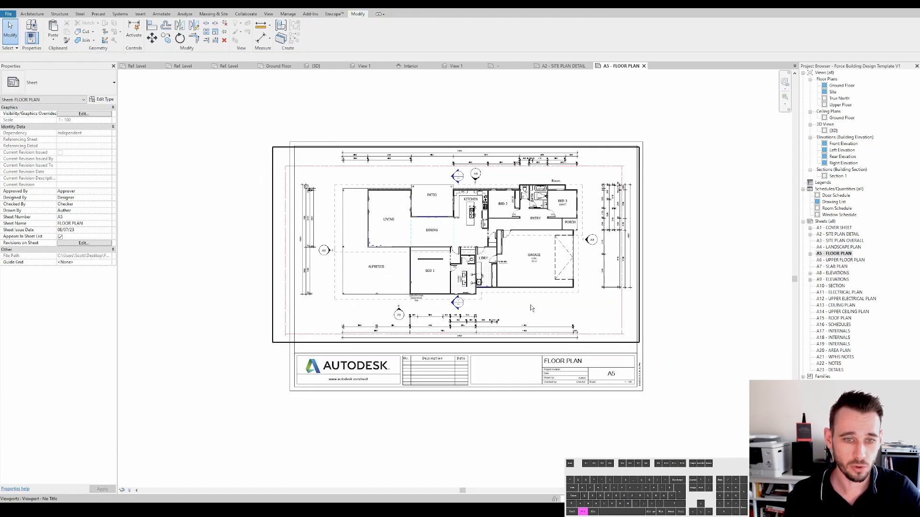
scroll(616, 339, "up", 1)
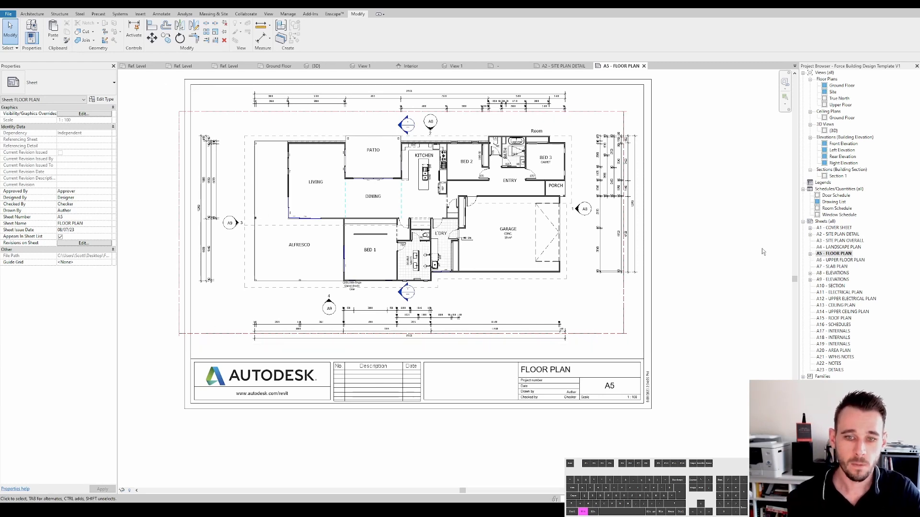
middle_click_drag(762, 249, 771, 280)
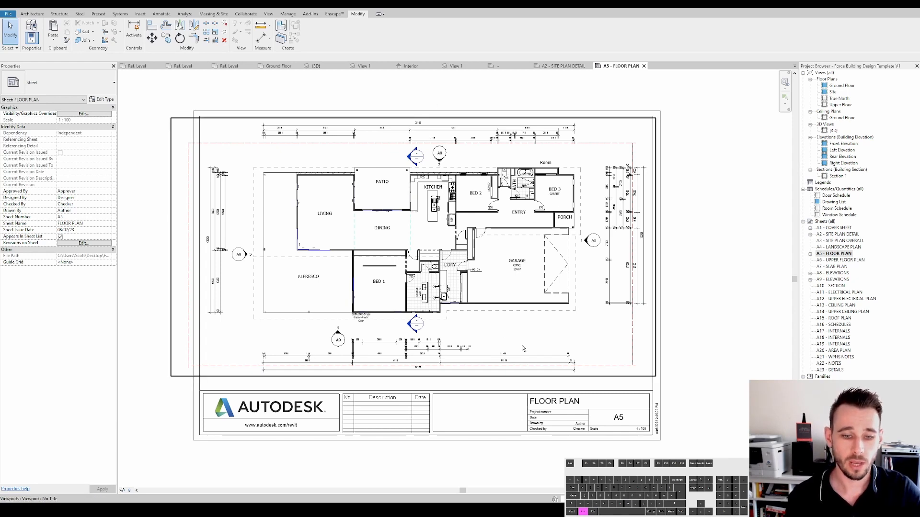
- Renumber the Cover Sheet as sheet 1
right_click(833, 228)
left_click(839, 323)
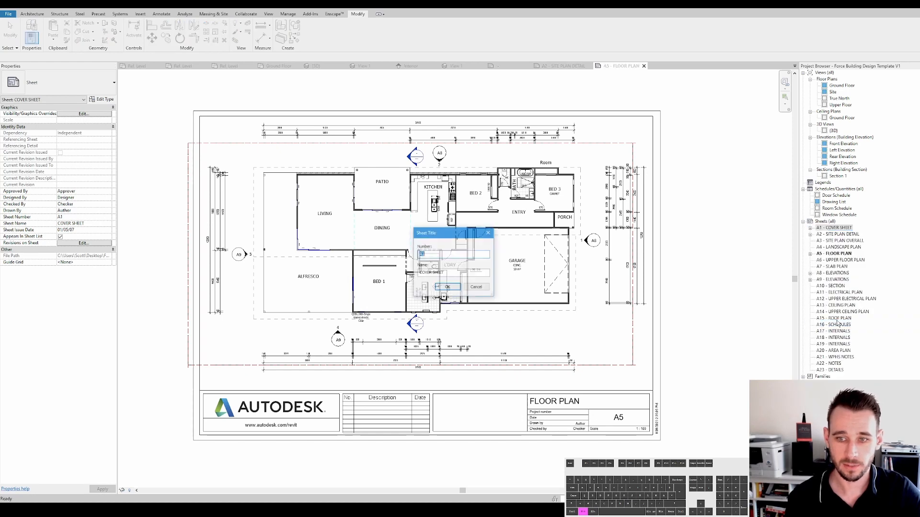
key("Return")
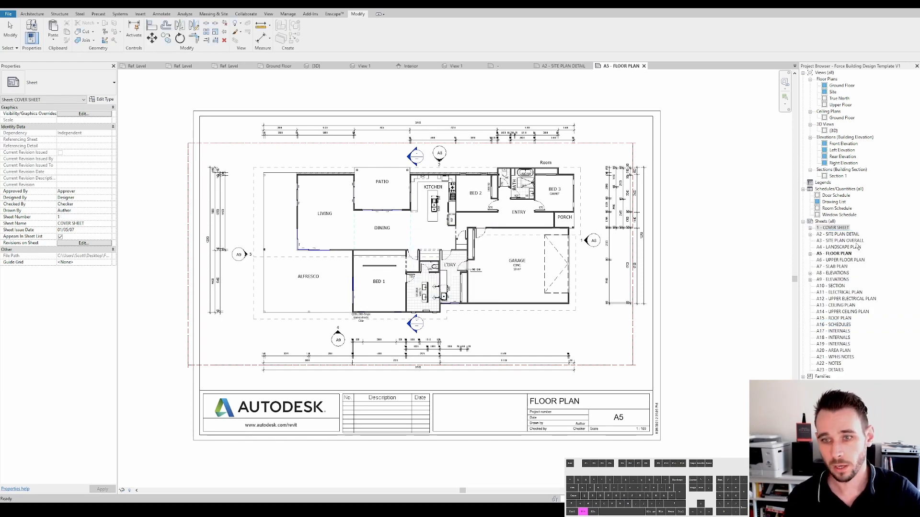
- Renumber the Site Plan Detail sheet as 2 and rename it SITE PLAN
right_click(836, 234)
key("Escape")
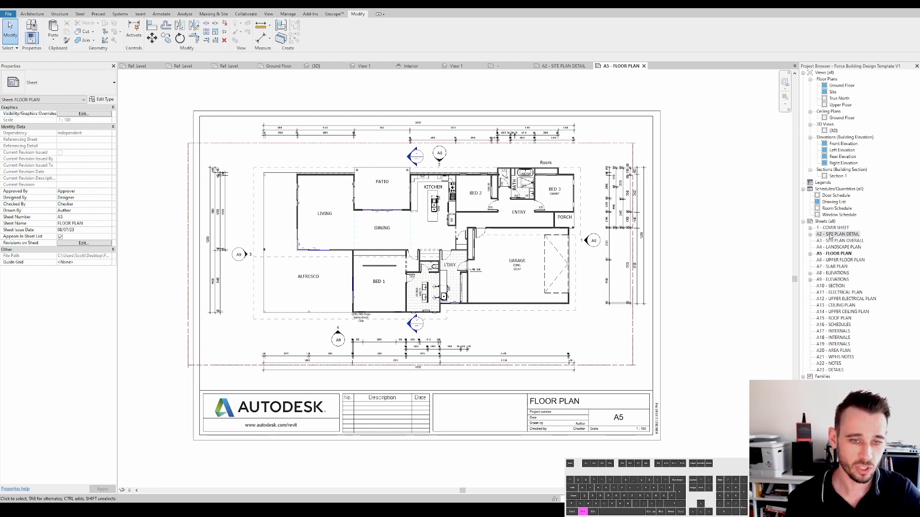
right_click(831, 235)
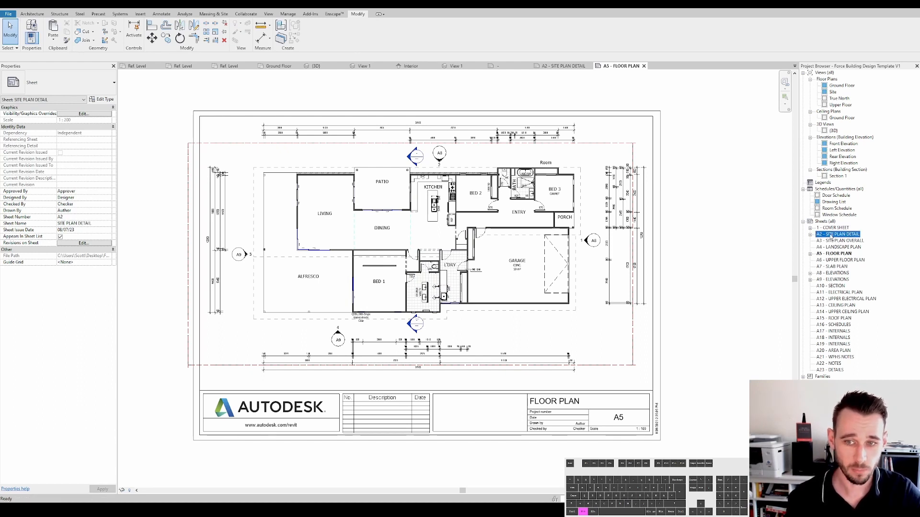
left_click(833, 331)
type("2")
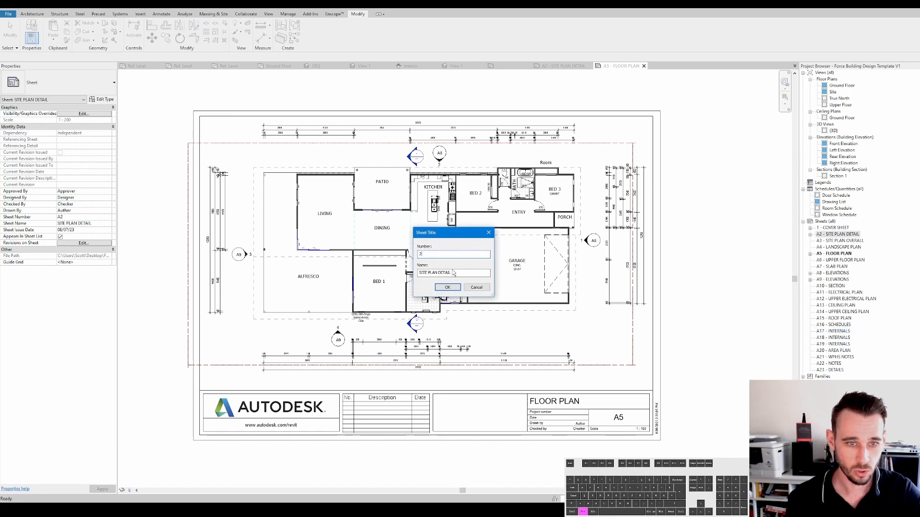
left_click_drag(438, 273, 493, 275)
key("BackSpace")
key("Return")
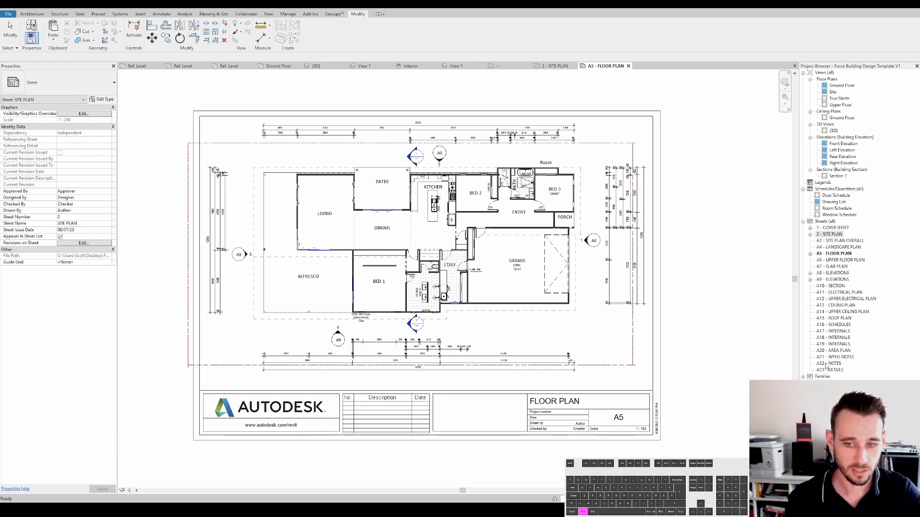
- Open the Cover Sheet and exclude sheets A20 to A23 from the sheet list
double_click(835, 228)
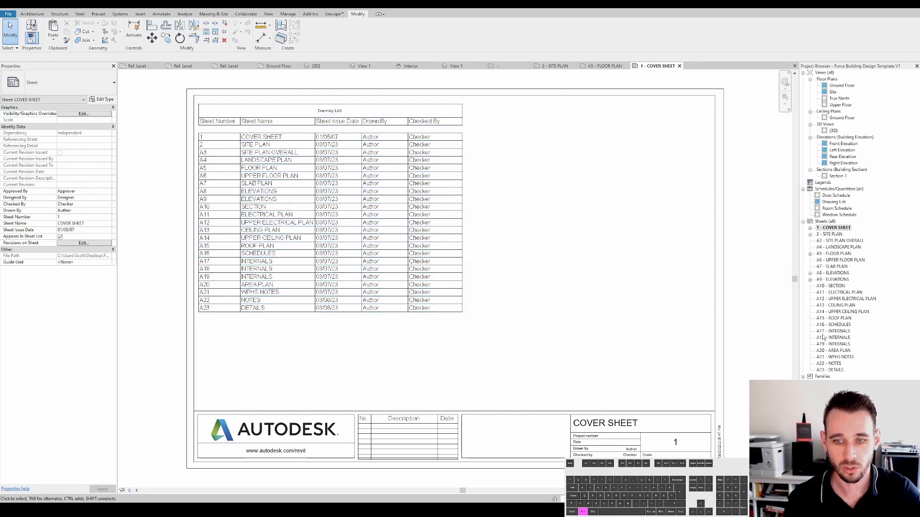
left_click(829, 370)
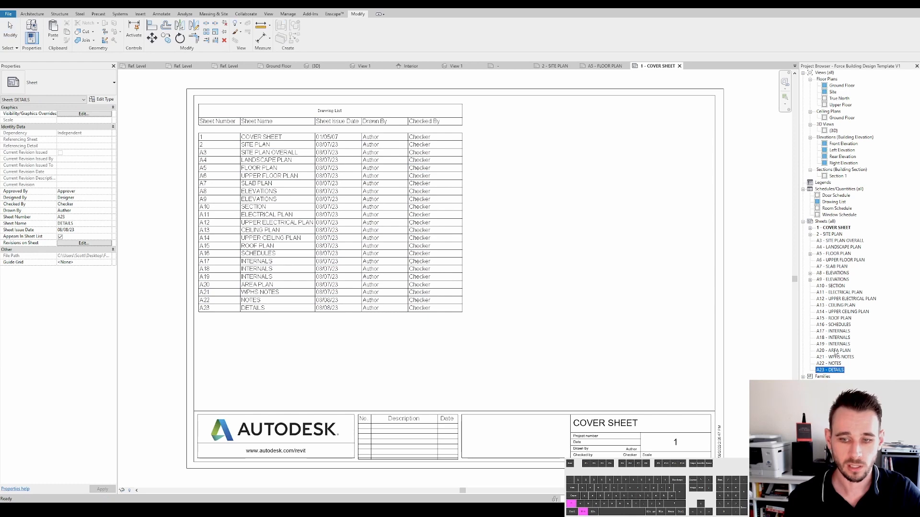
left_click(834, 350, "shift")
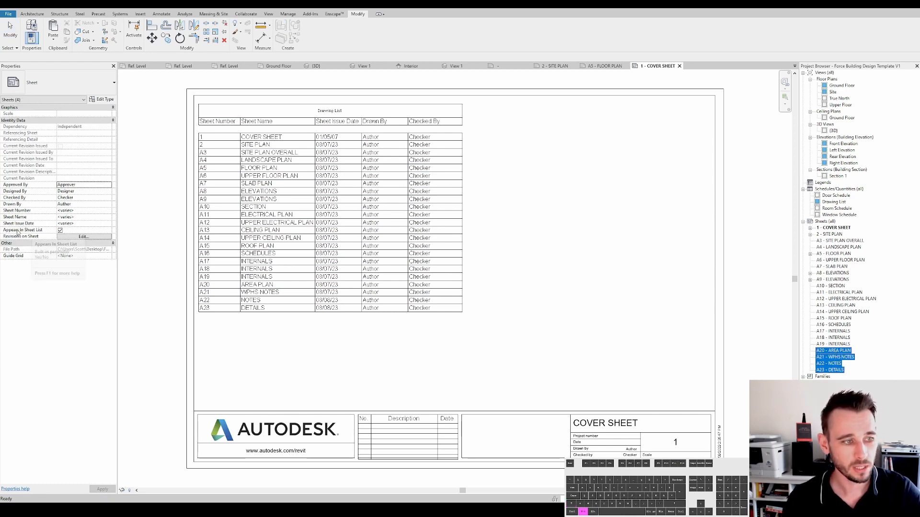
left_click(60, 230)
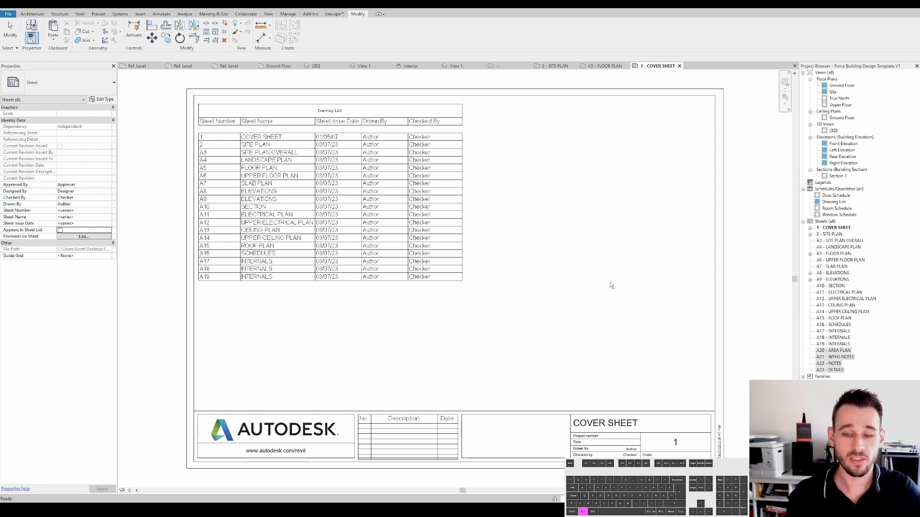
left_click(61, 230)
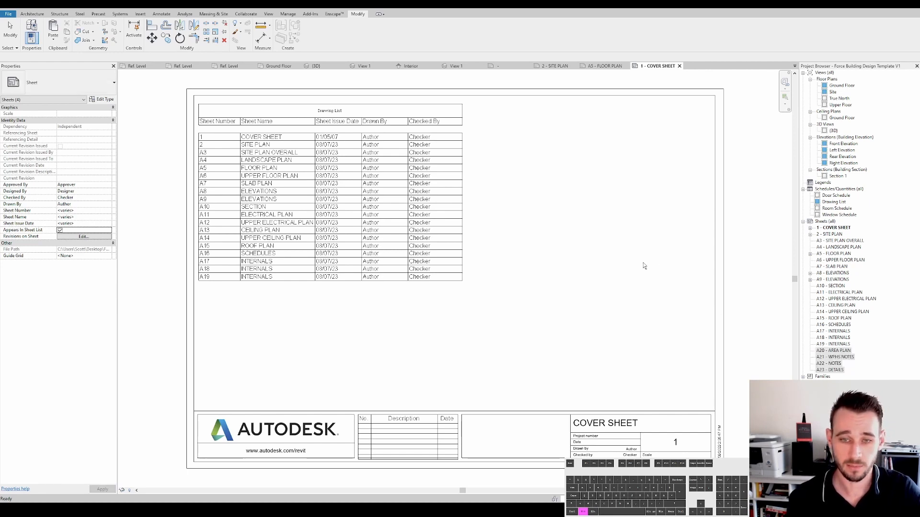
left_click(618, 262)
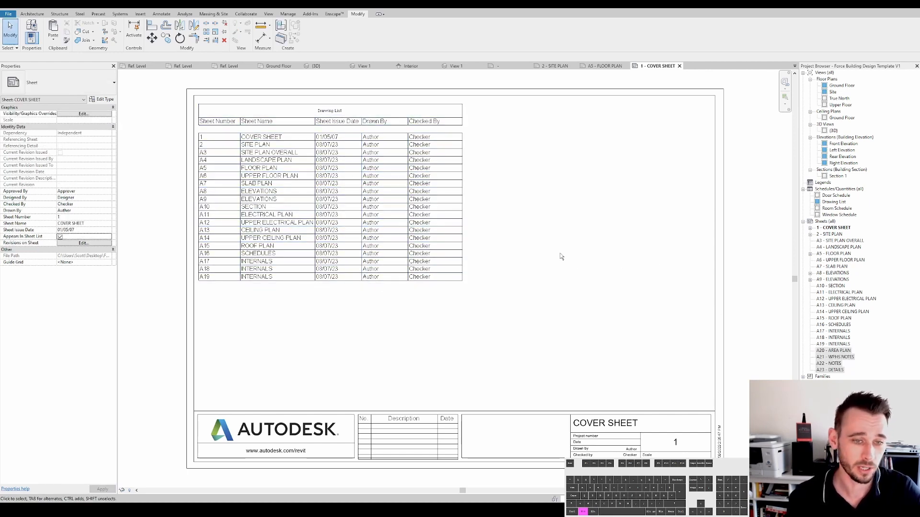
- Review the Cover Sheet drawing list and the Site Plan and Floor Plan sheets
middle_click_drag(561, 257, 566, 270)
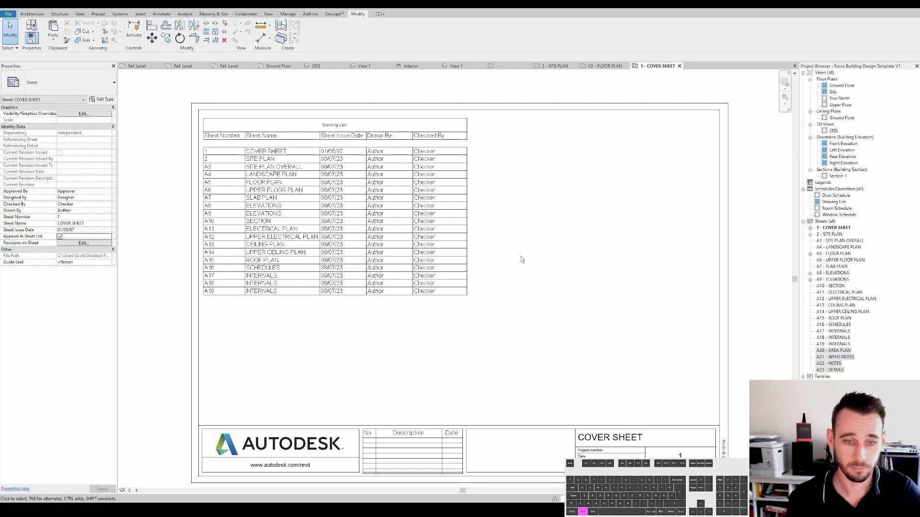
double_click(831, 234)
left_click(834, 229)
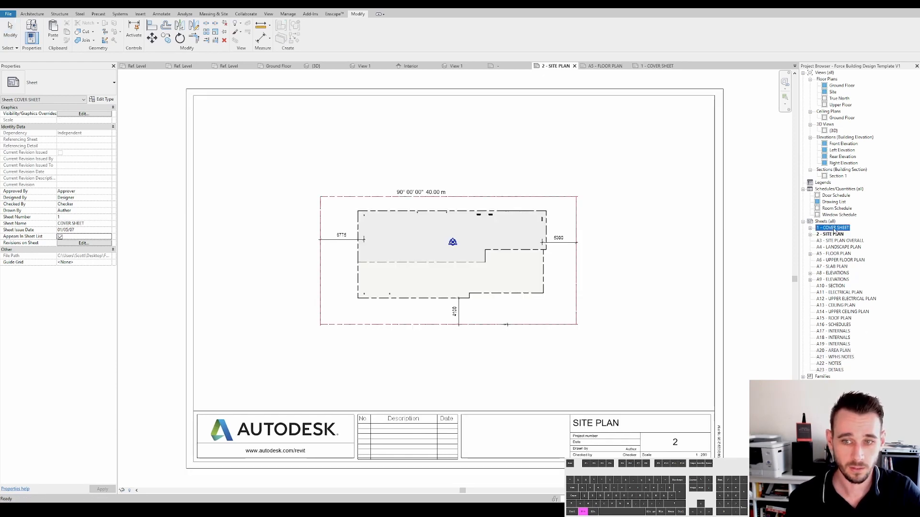
double_click(834, 230)
middle_click_drag(624, 245, 632, 252)
left_click(448, 258)
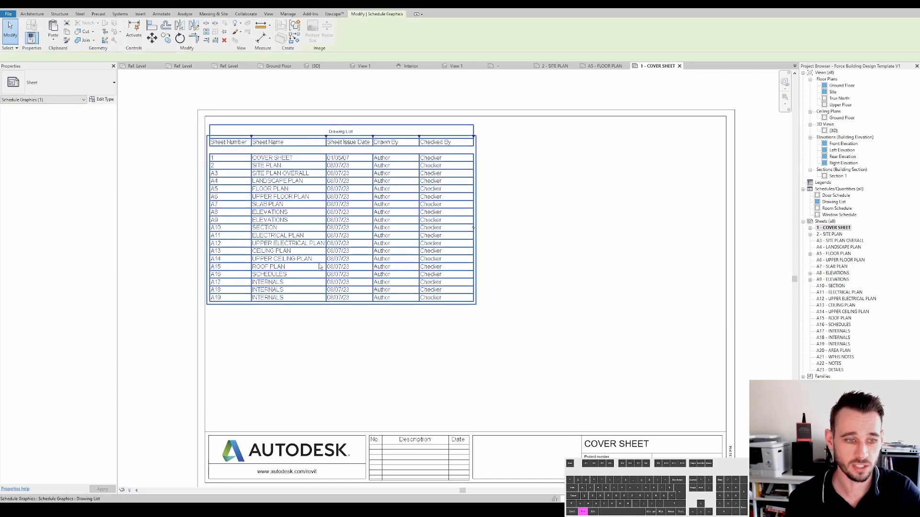
left_click(614, 297)
left_click(830, 371)
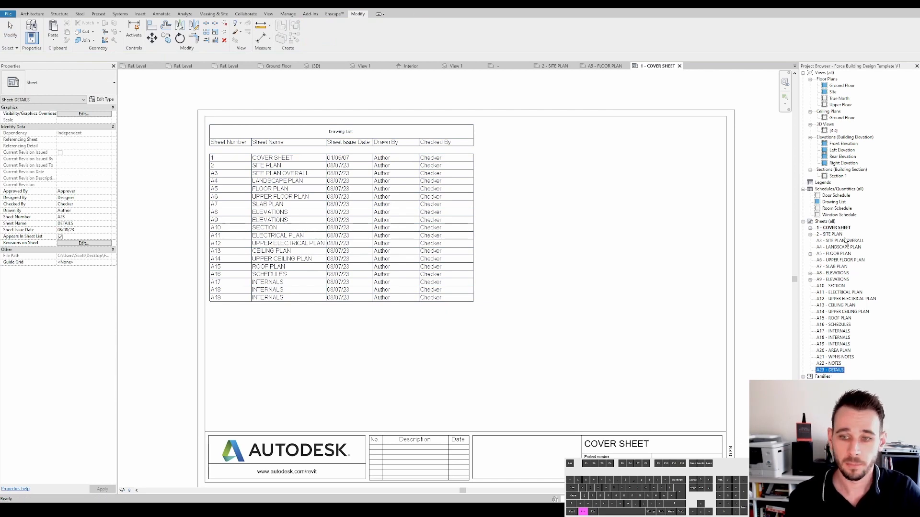
double_click(829, 234)
double_click(834, 253)
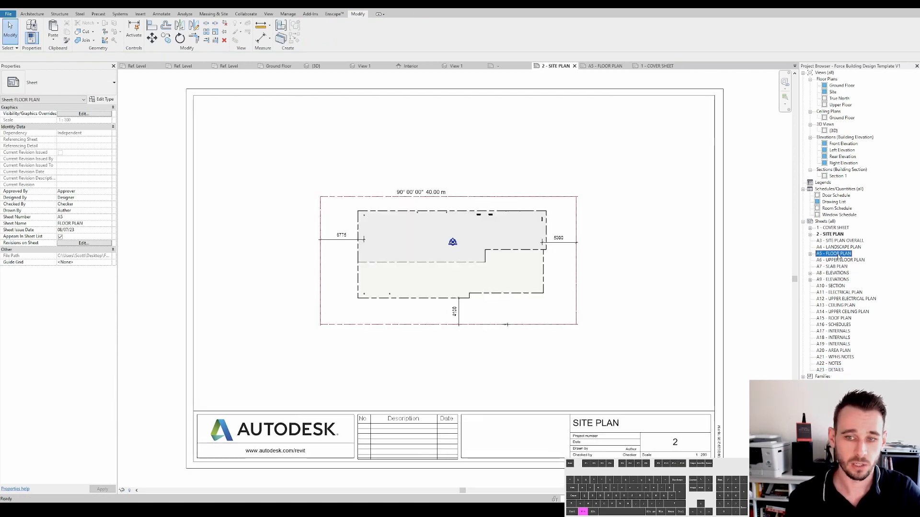
middle_click_drag(559, 231, 594, 233)
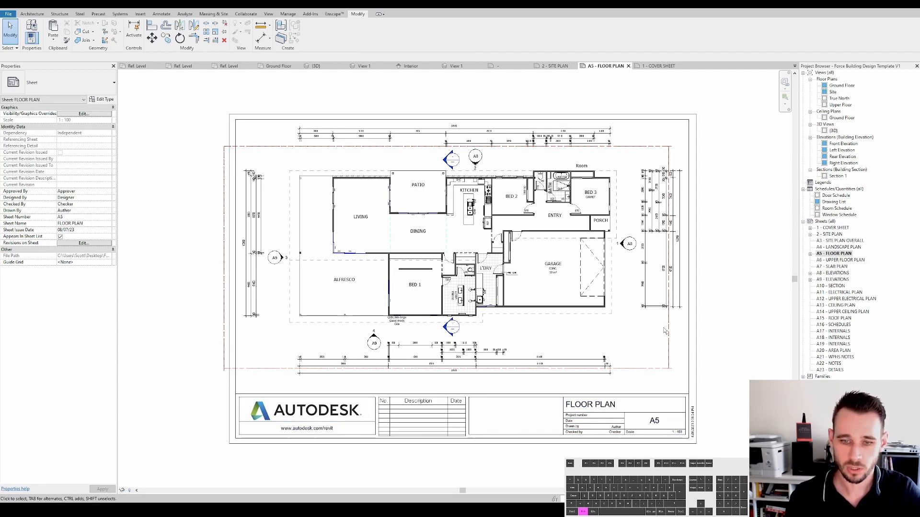
left_click(696, 374)
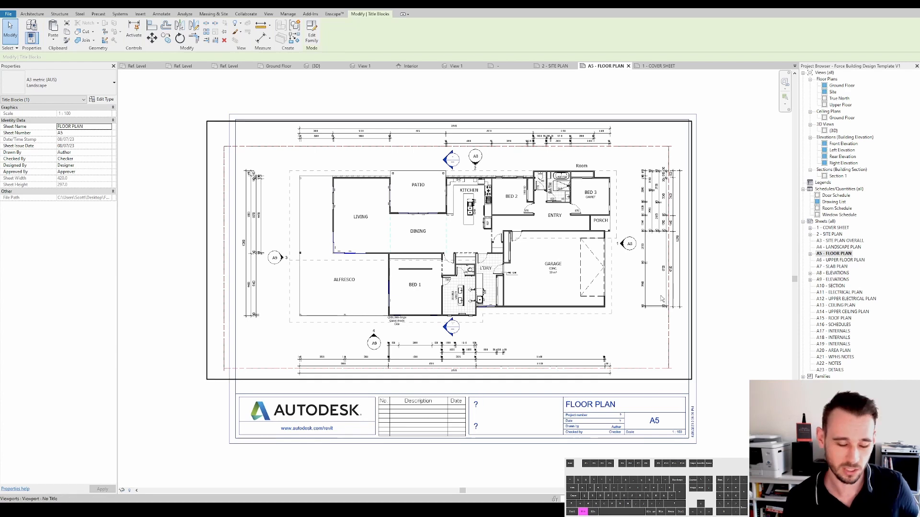
left_click(731, 261)
- Open the ELEVATIONS sheet's Front Elevation and set the head height of both small front windows to 2150
double_click(835, 274)
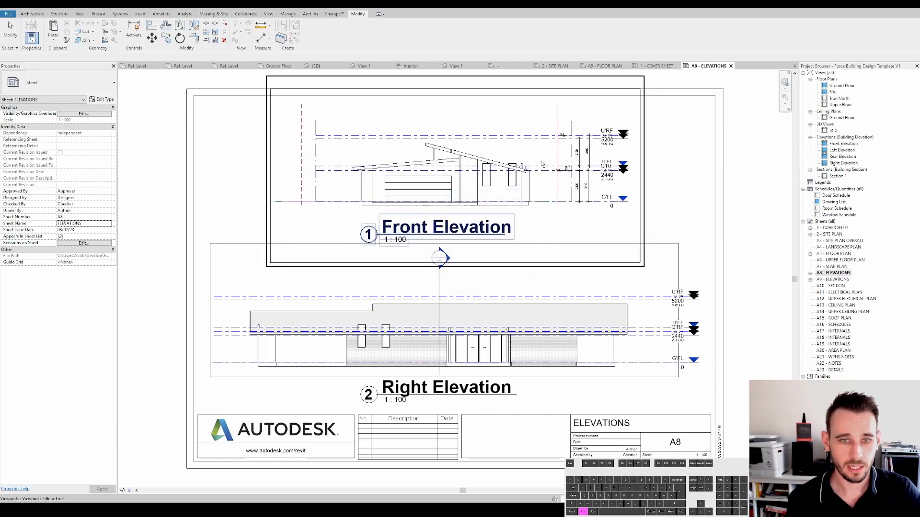
scroll(551, 159, "up", 4)
middle_click_drag(560, 176, 558, 205)
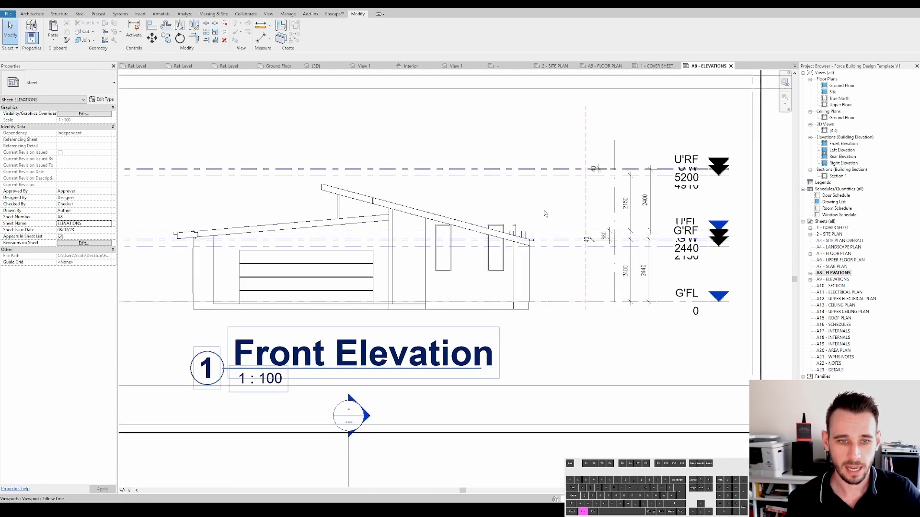
double_click(531, 210)
left_click(502, 245)
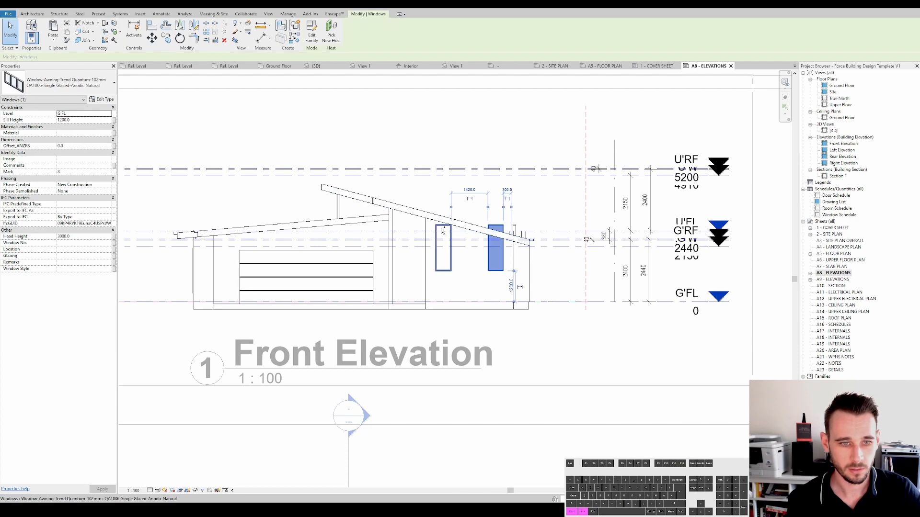
left_click(451, 242, "ctrl")
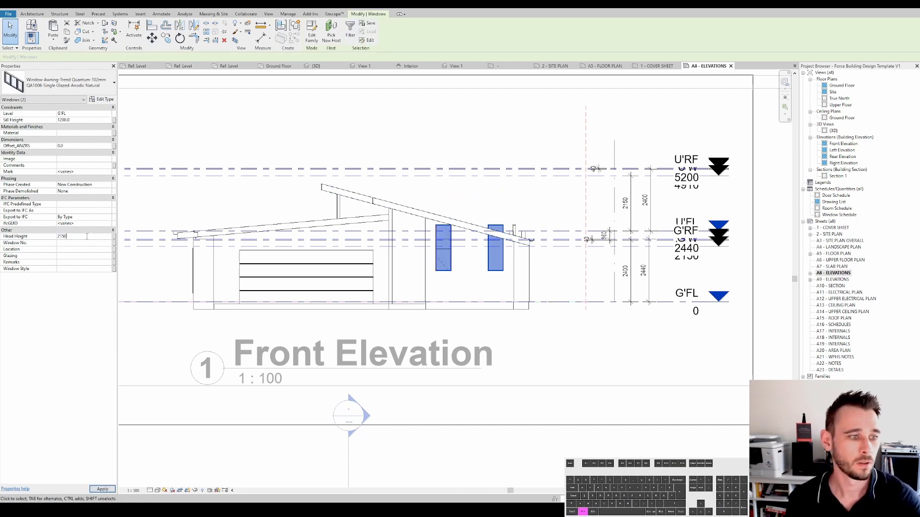
key("Return")
left_click(570, 226)
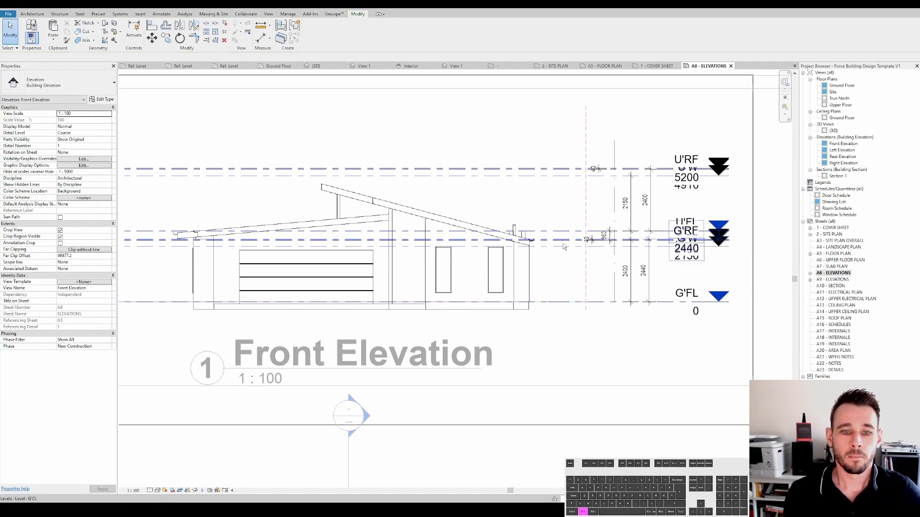
- Examine the front windows' sill and head heights and the G'W level in the Front Elevation
left_click(571, 266)
middle_click_drag(508, 273, 528, 269)
key("Escape")
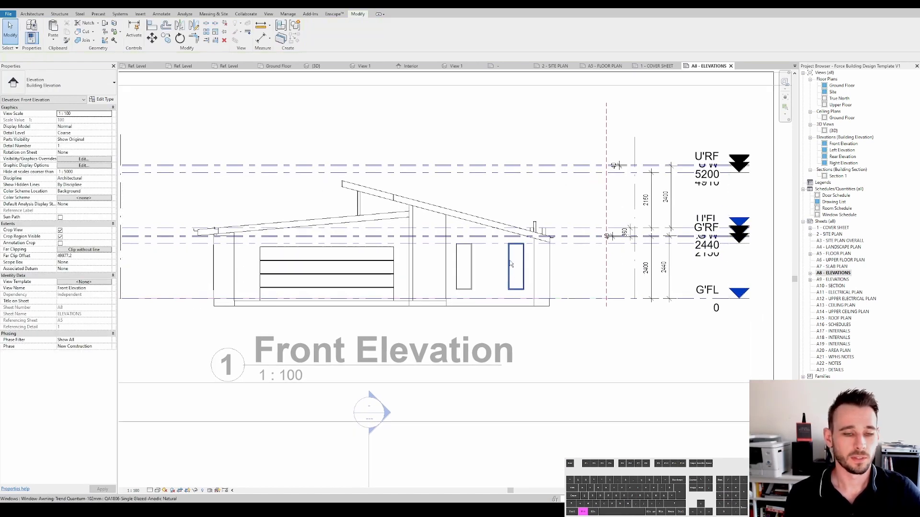
left_click(511, 264)
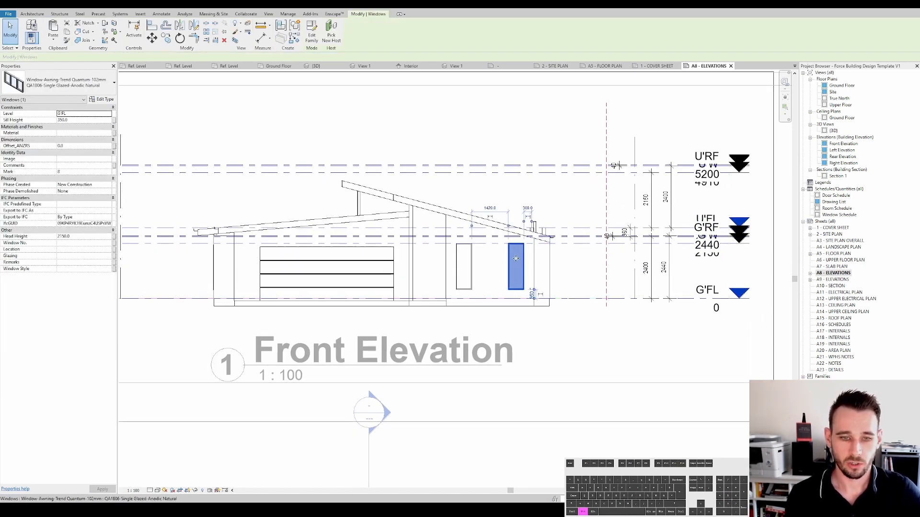
left_click(473, 253, "ctrl")
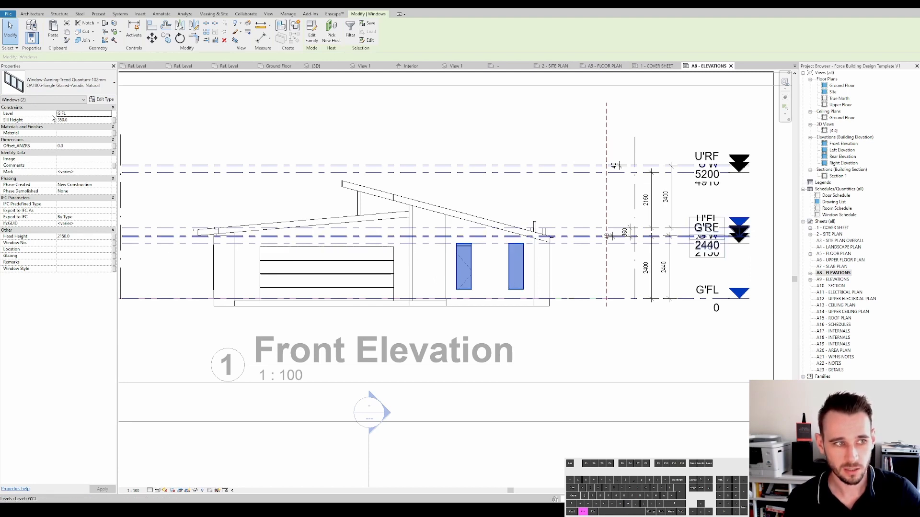
scroll(643, 252, "up", 3)
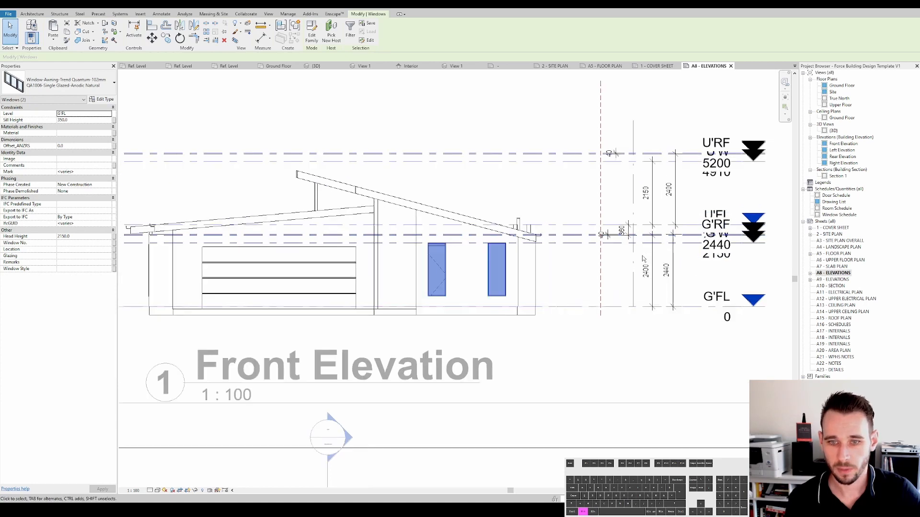
left_click(536, 237)
middle_click_drag(537, 239, 475, 239)
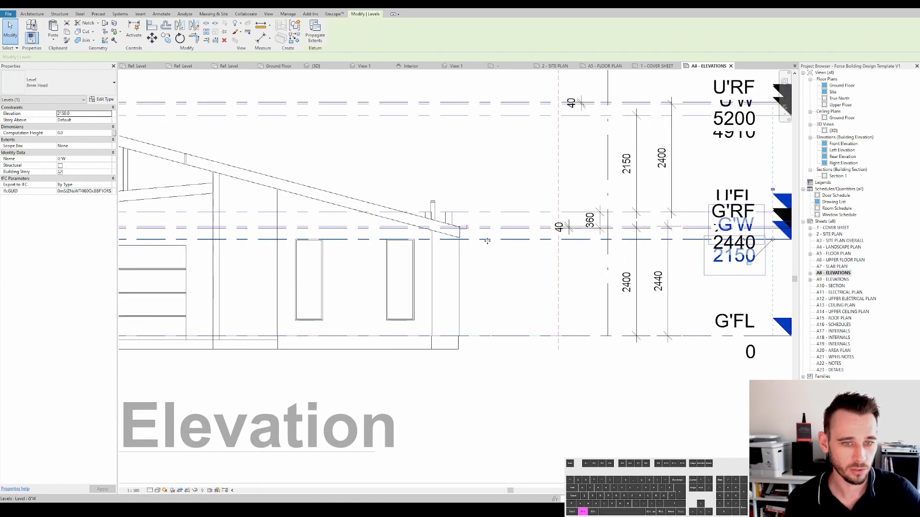
scroll(487, 241, "down", 2)
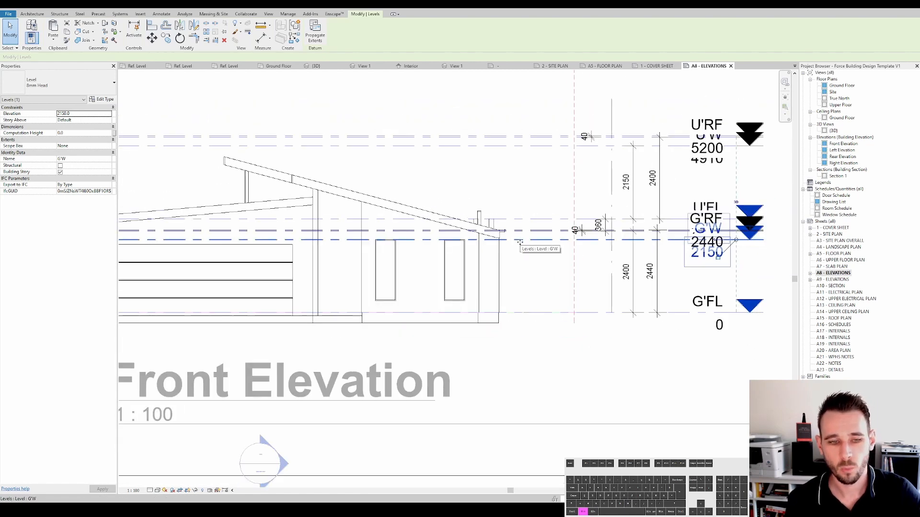
left_click(462, 252)
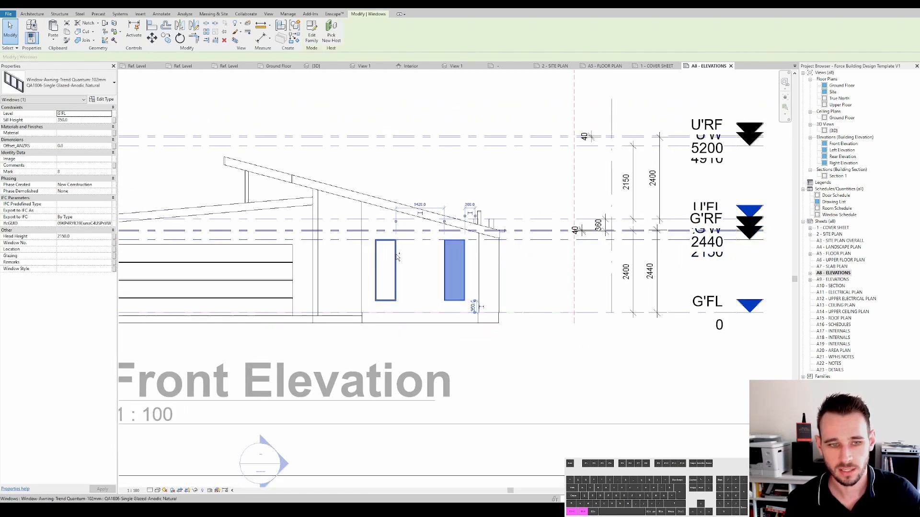
left_click(394, 255, "ctrl")
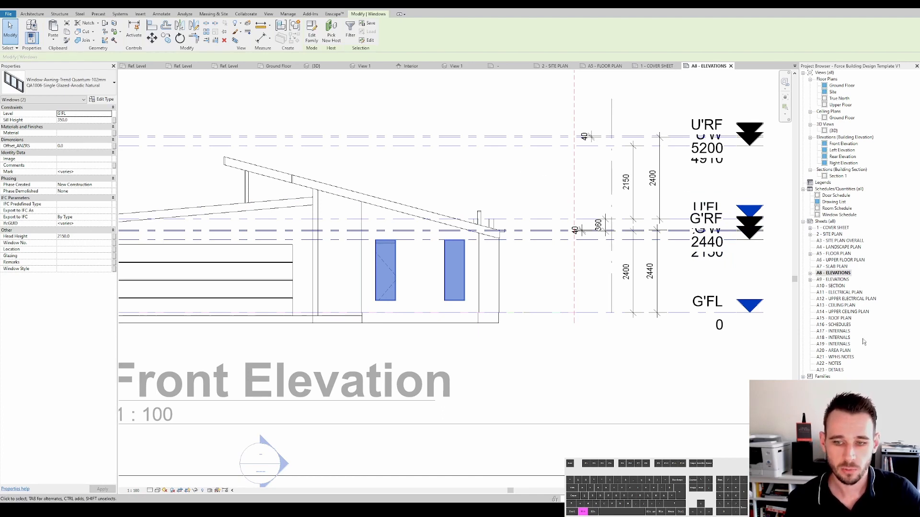
- Place the Window Schedule onto the A16 SCHEDULES sheet
double_click(836, 325)
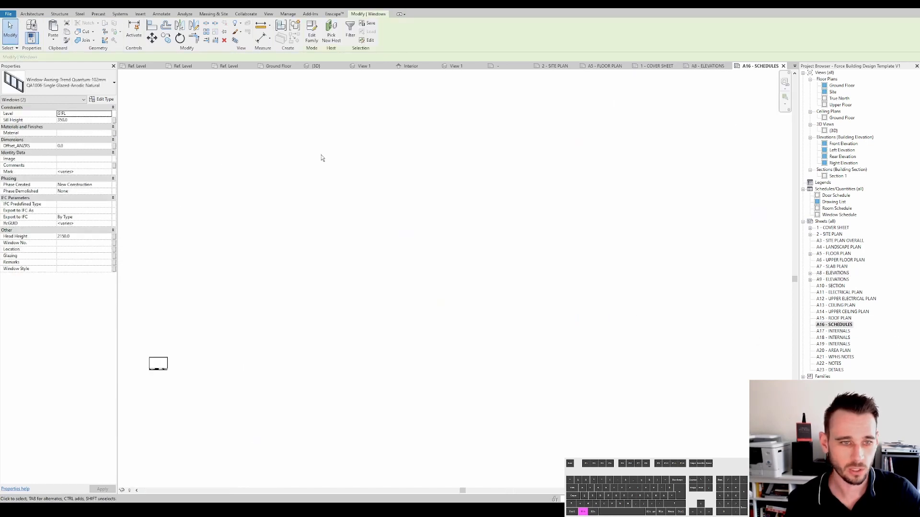
scroll(419, 340, "up", 4)
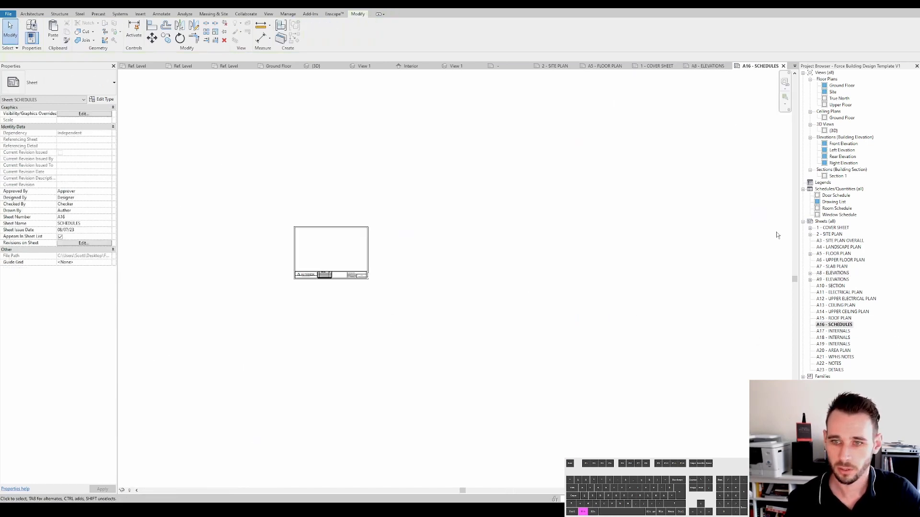
left_click_drag(839, 215, 307, 237)
scroll(316, 239, "up", 4)
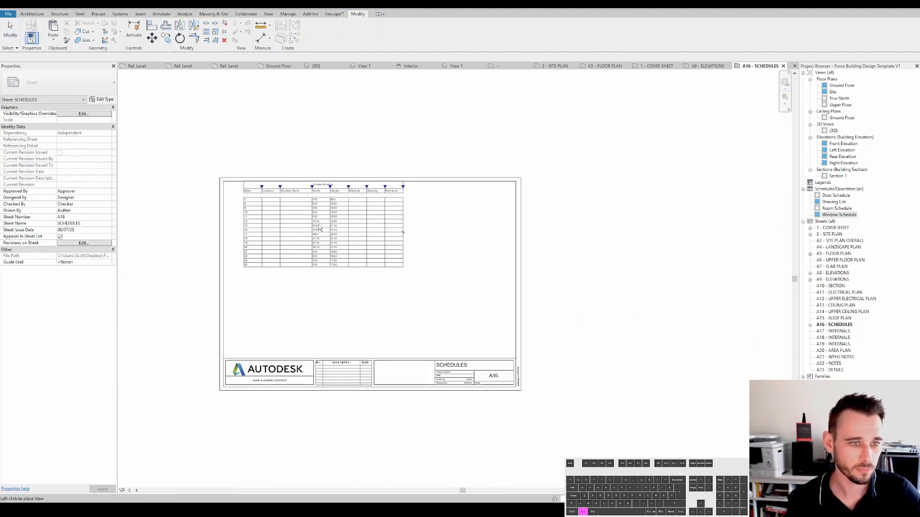
left_click(314, 232)
- Add the Head Height field to the Window Schedule, positioned directly after Height
scroll(307, 206, "up", 4)
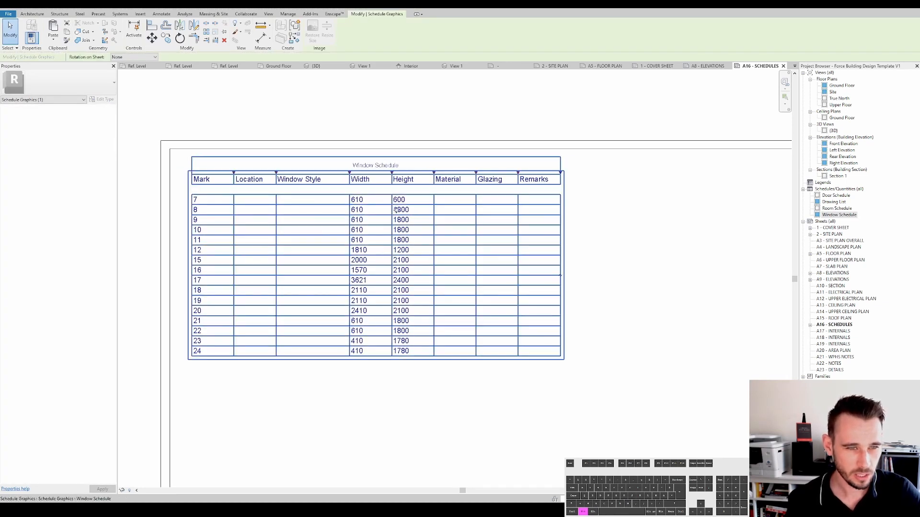
double_click(363, 229)
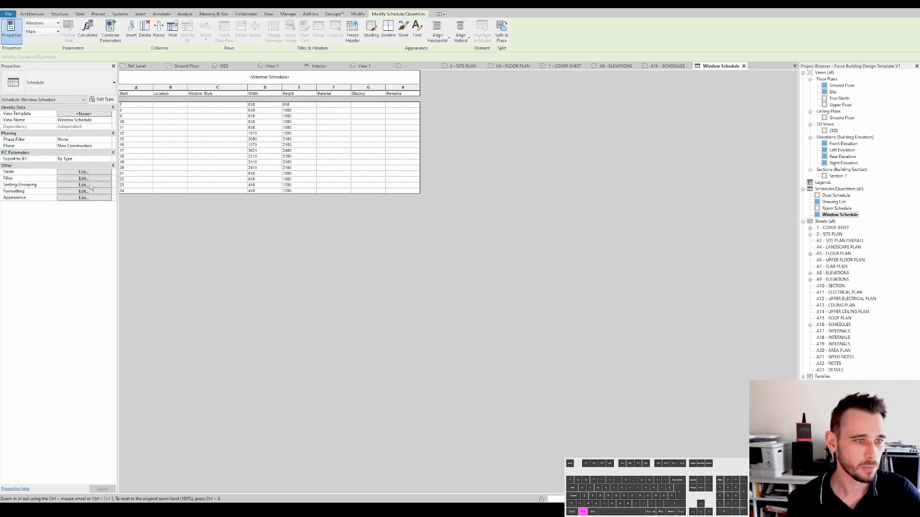
left_click(82, 172)
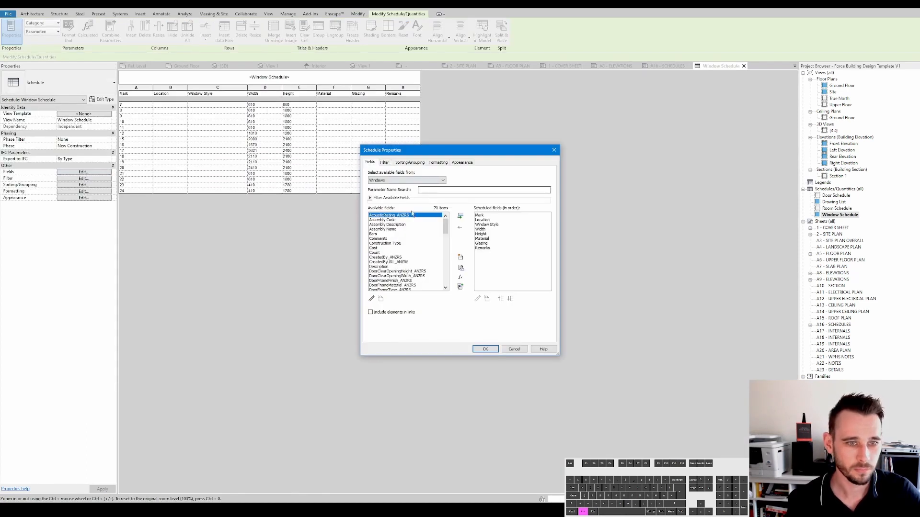
left_click_drag(446, 228, 446, 246)
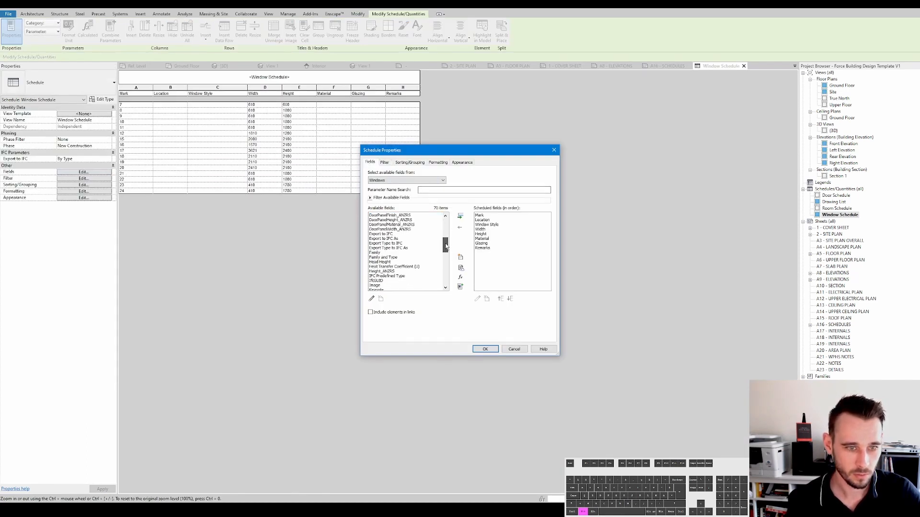
left_click(391, 262)
left_click(461, 219)
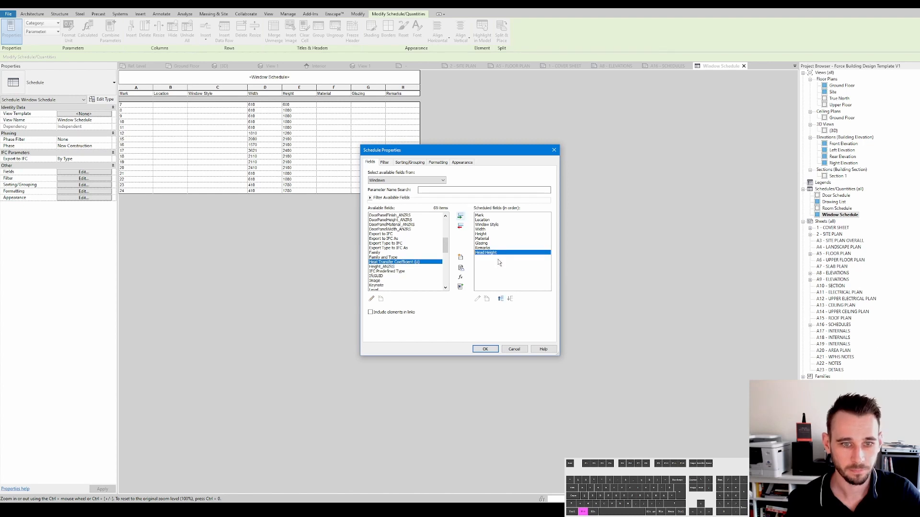
left_click(500, 299)
left_click(500, 299)
left_click(500, 299)
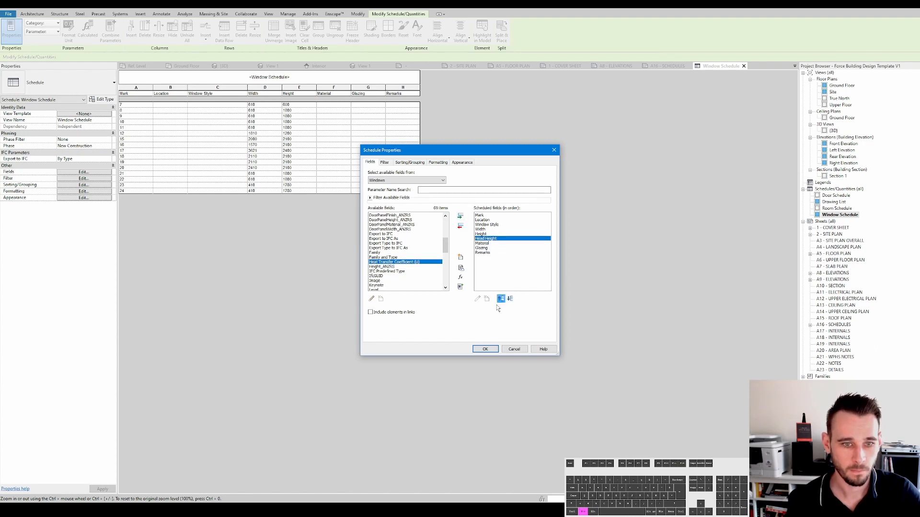
left_click(486, 349)
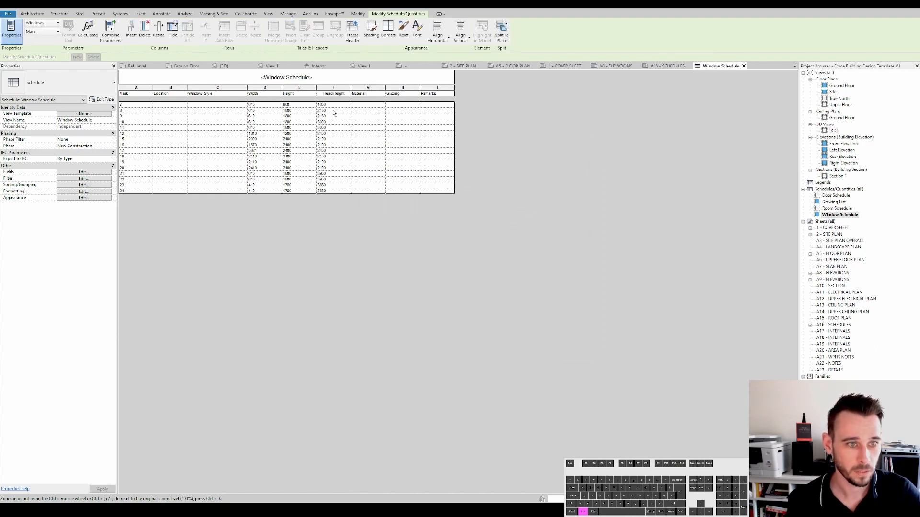
- Change the level of both small front elevation windows to G'W
left_click(843, 215)
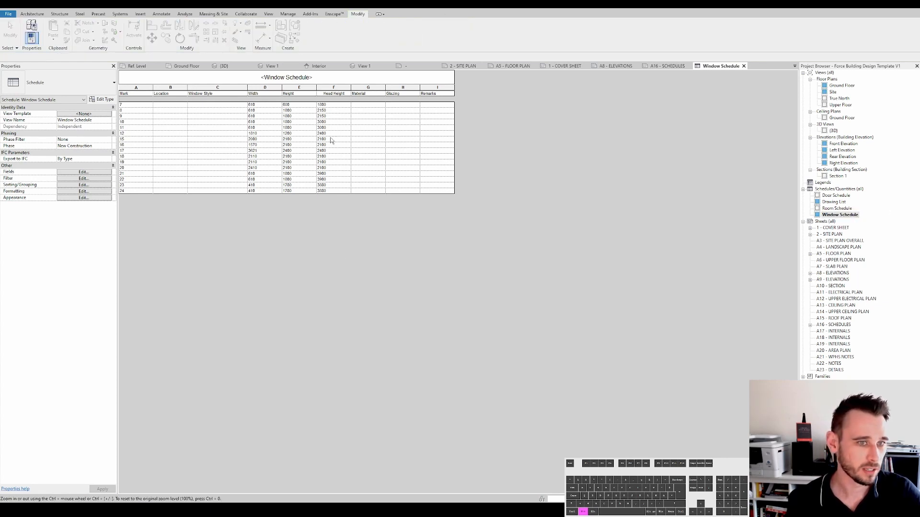
double_click(836, 274)
left_click(454, 254)
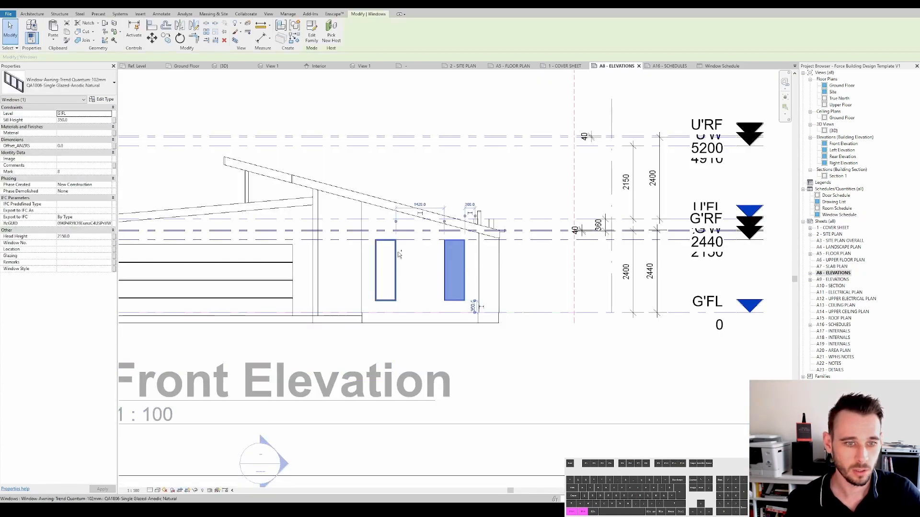
left_click(399, 255, "ctrl")
left_click(108, 114)
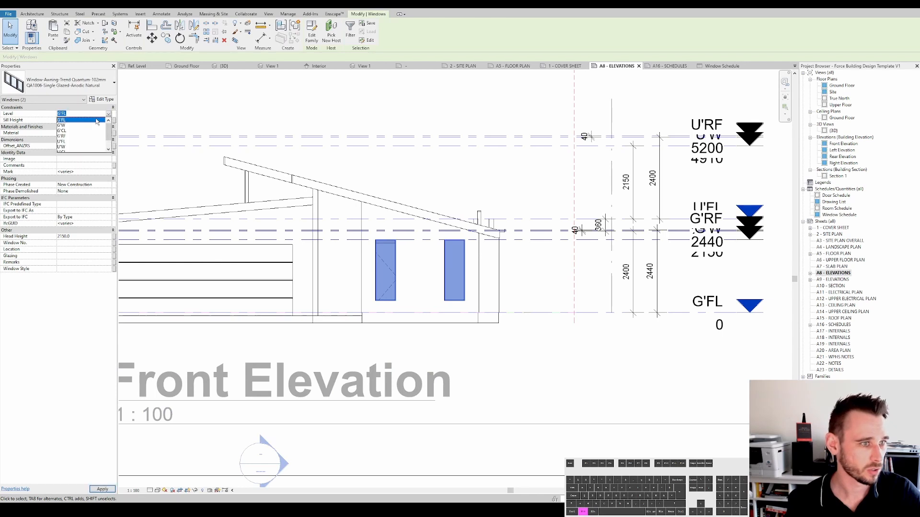
left_click(94, 125)
left_click(91, 235)
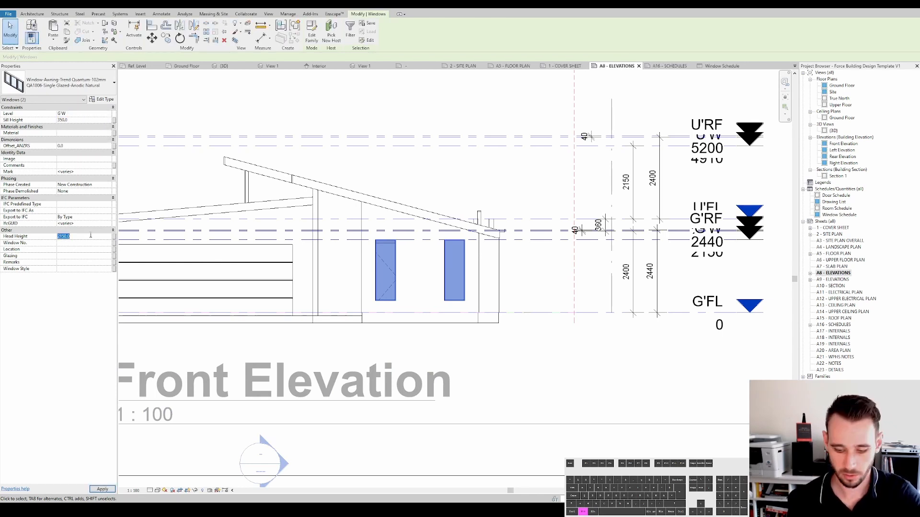
left_click(495, 171)
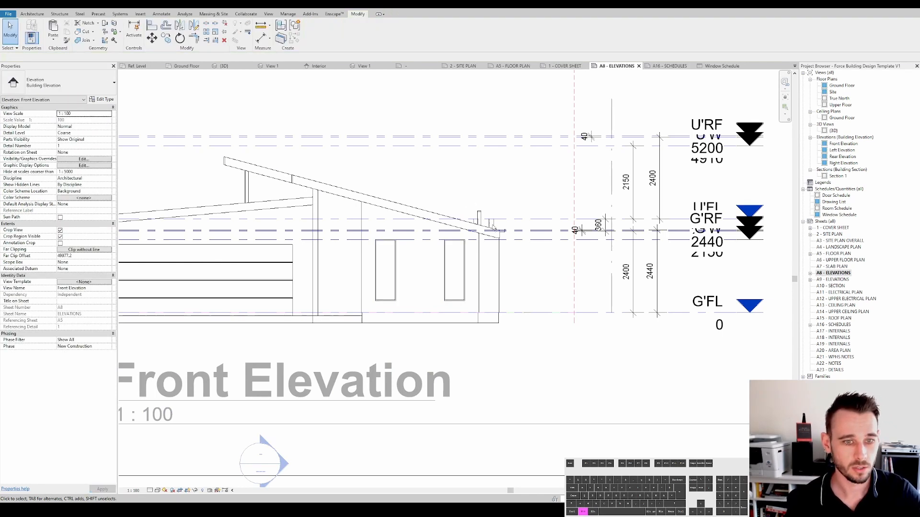
- Review the Window Schedule head heights on the Schedules sheet and the Front Elevation windows
double_click(837, 326)
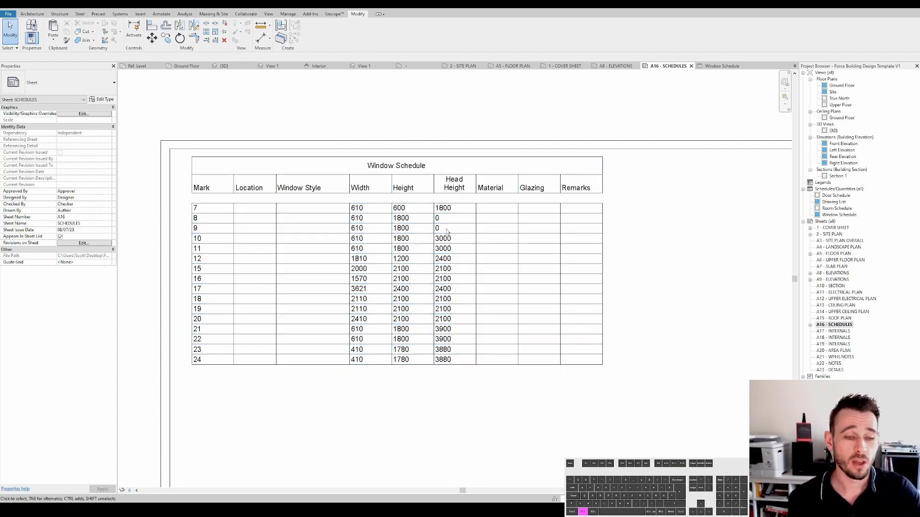
scroll(448, 222, "down", 1)
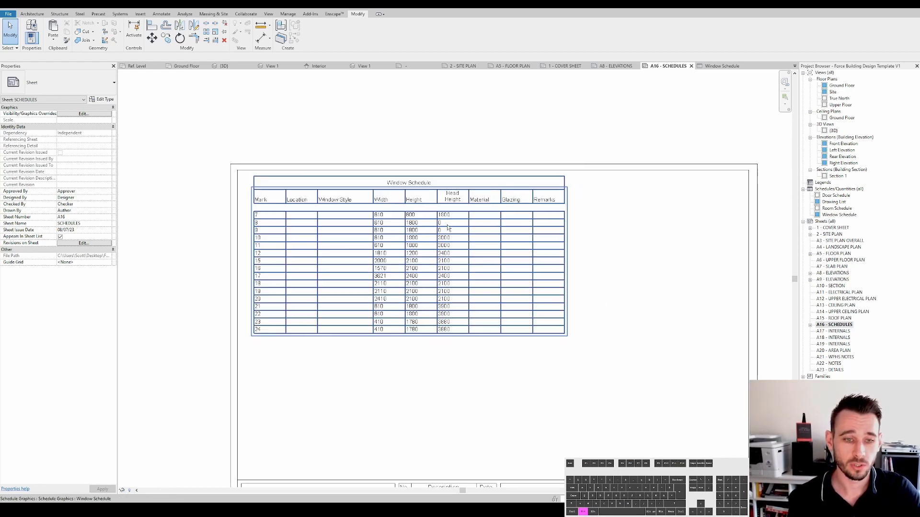
scroll(443, 230, "up", 2)
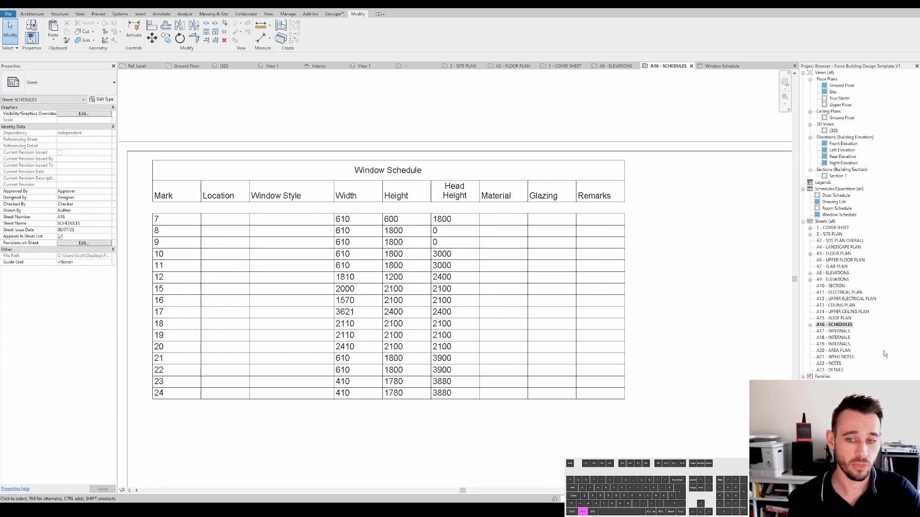
double_click(842, 276)
scroll(417, 211, "down", 2)
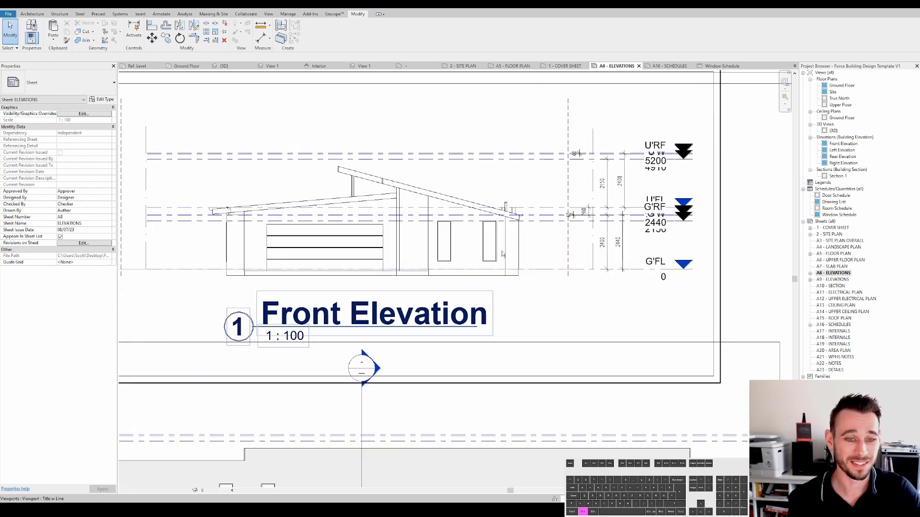
scroll(497, 240, "up", 1)
scroll(496, 239, "up", 2)
scroll(494, 249, "down", 1)
middle_click_drag(489, 259, 482, 291)
scroll(481, 290, "down", 1)
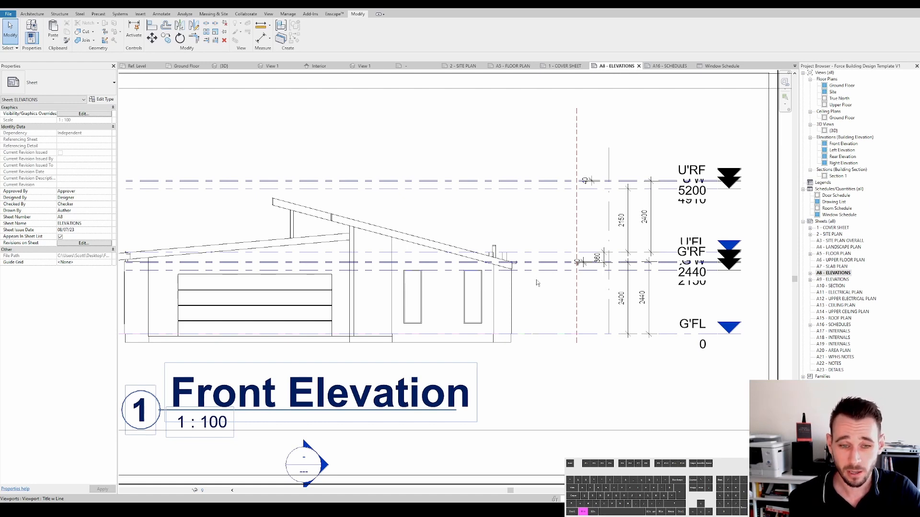
double_click(555, 271)
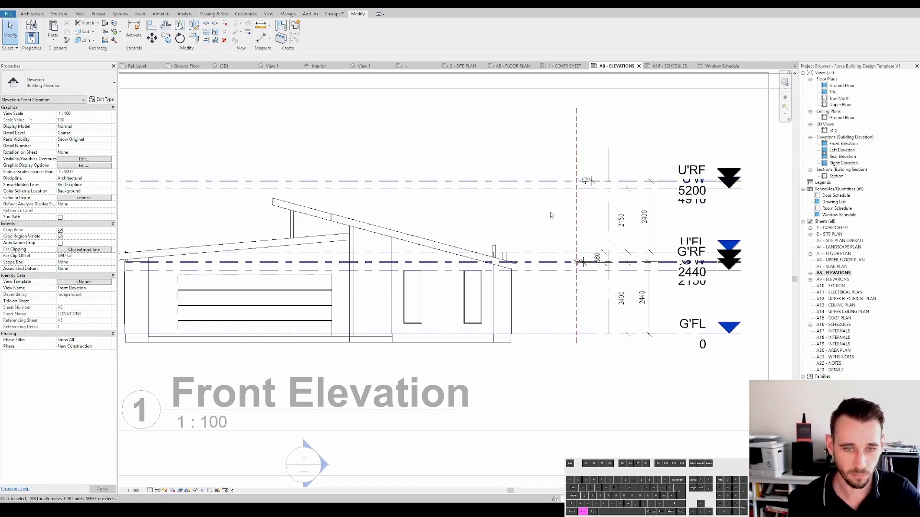
scroll(551, 234, "down", 2)
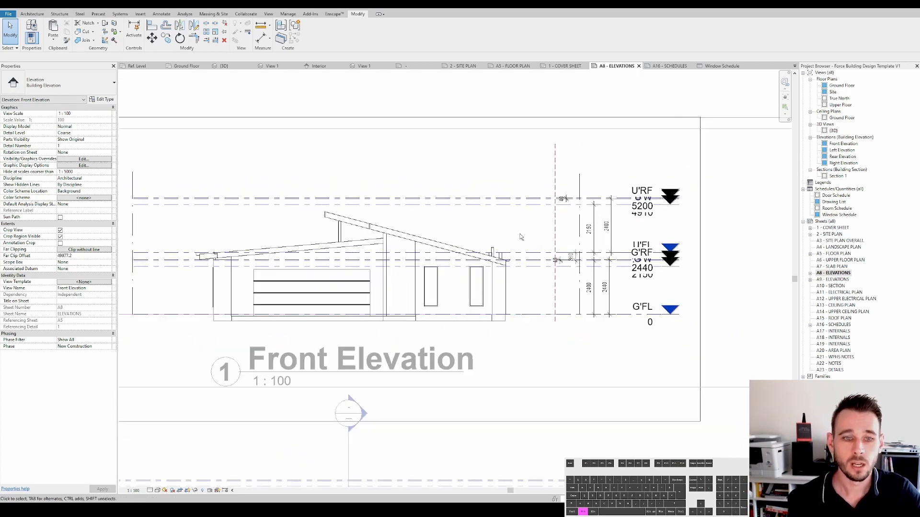
- Inspect the level height dimensions beside the front elevation's level heads
middle_click_drag(536, 286, 472, 286)
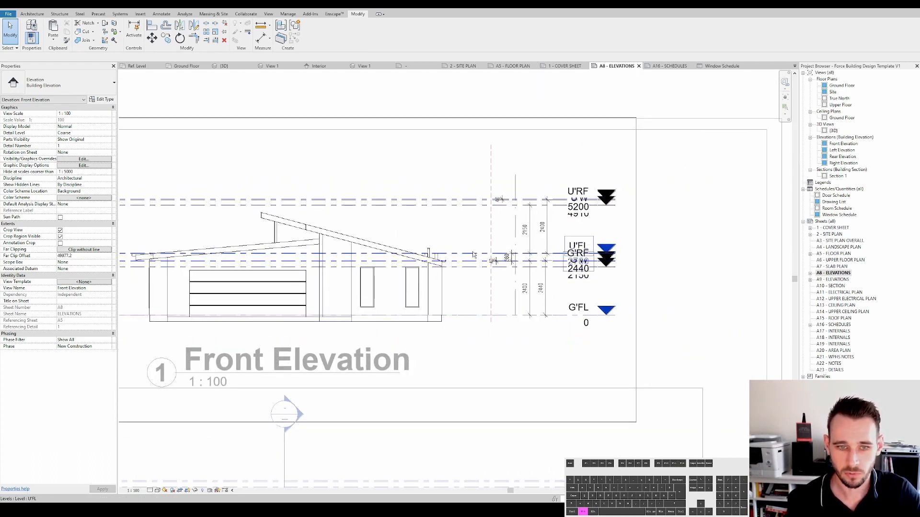
scroll(493, 257, "up", 3)
scroll(546, 273, "down", 1)
scroll(499, 268, "up", 2)
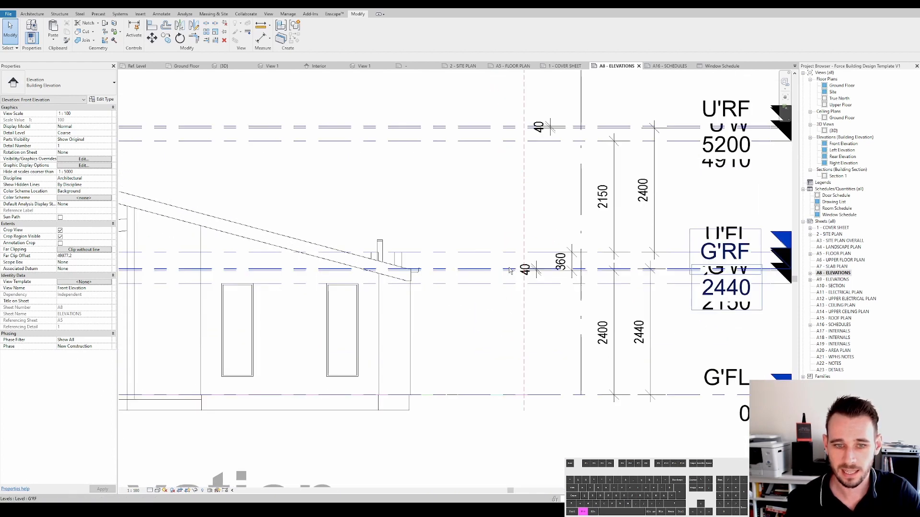
middle_click_drag(500, 268, 444, 268)
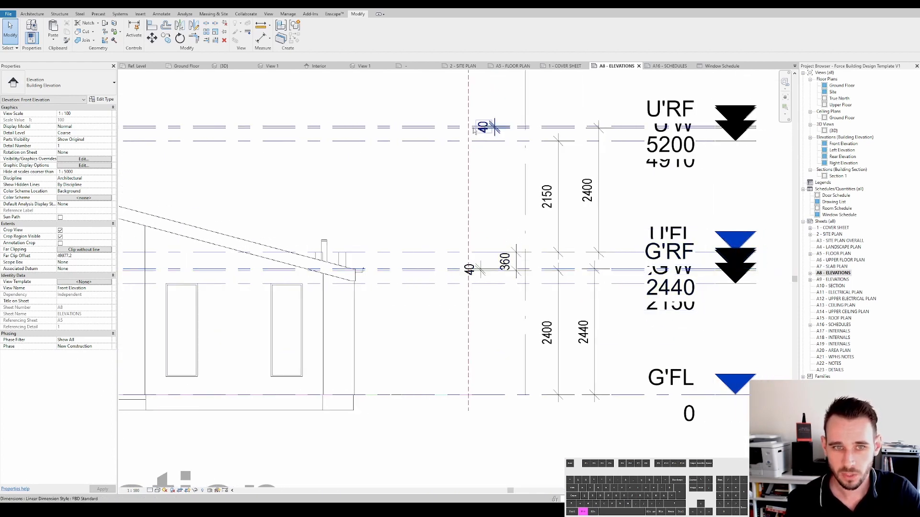
left_click(592, 189)
key("Escape")
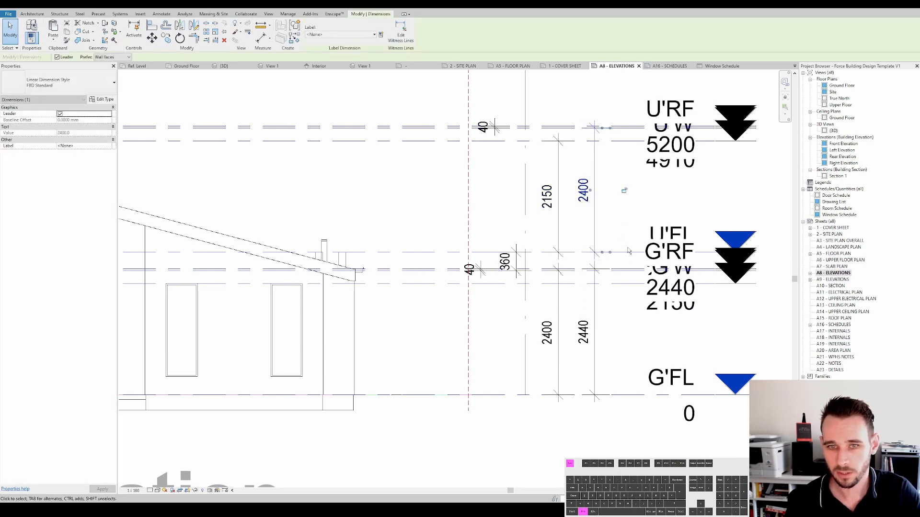
scroll(580, 237, "down", 2)
scroll(577, 238, "down", 1)
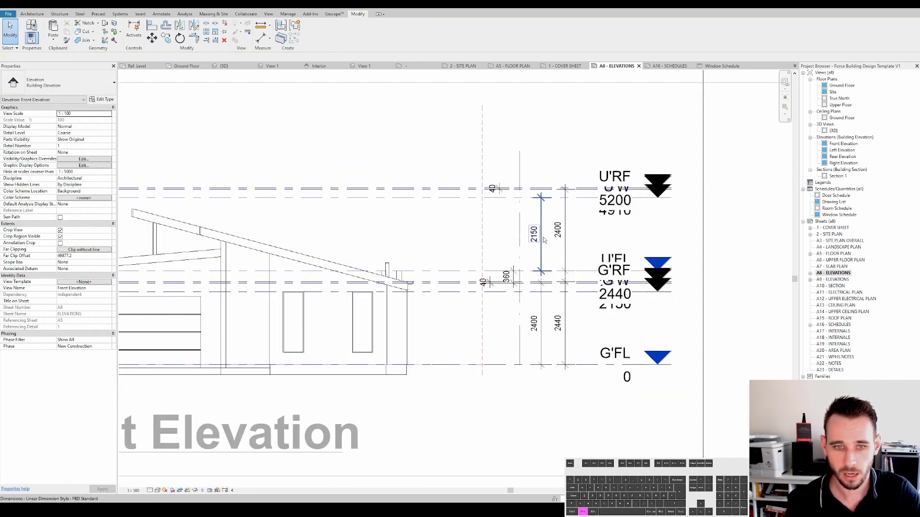
- Move the ground and upper height dimension strings slightly towards the level heads
left_click(565, 242)
left_click(565, 322, "ctrl")
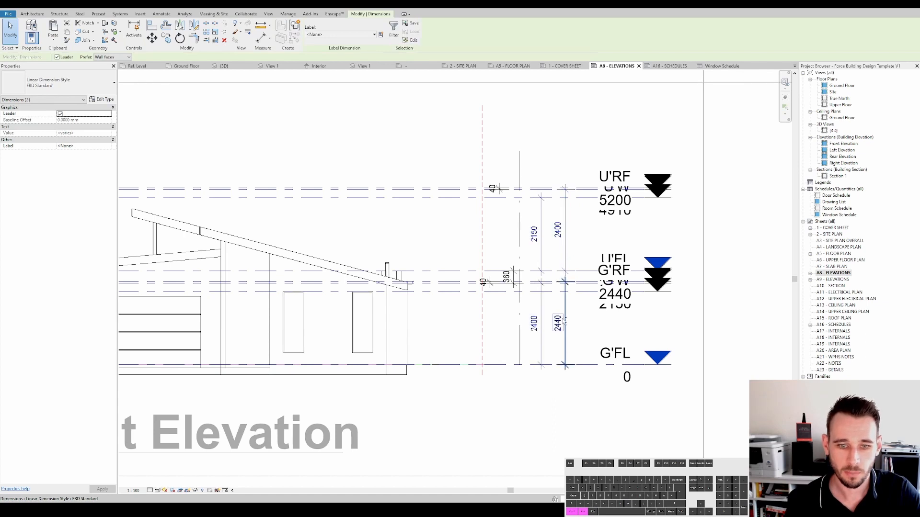
left_click_drag(567, 334, 586, 334)
key("Escape")
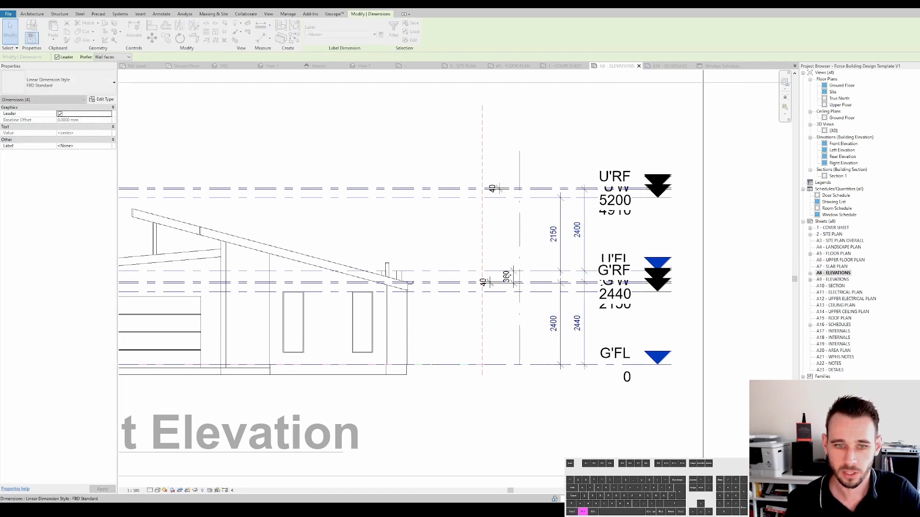
- Reposition the 360 dimension between the gutter levels next to the other dimension strings
scroll(506, 279, "up", 2)
left_click_drag(506, 279, 548, 277)
key("Escape")
scroll(553, 252, "down", 3)
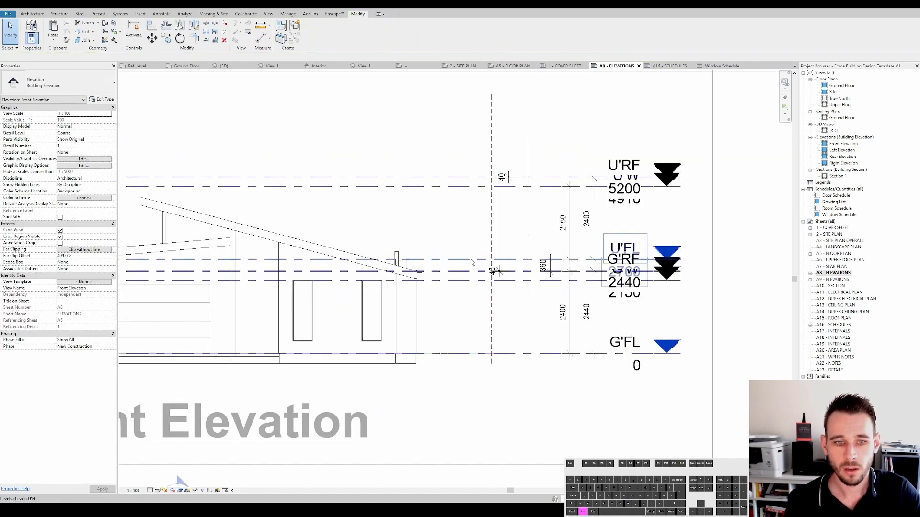
scroll(553, 270, "up", 3)
scroll(554, 270, "up", 2)
left_click(527, 271)
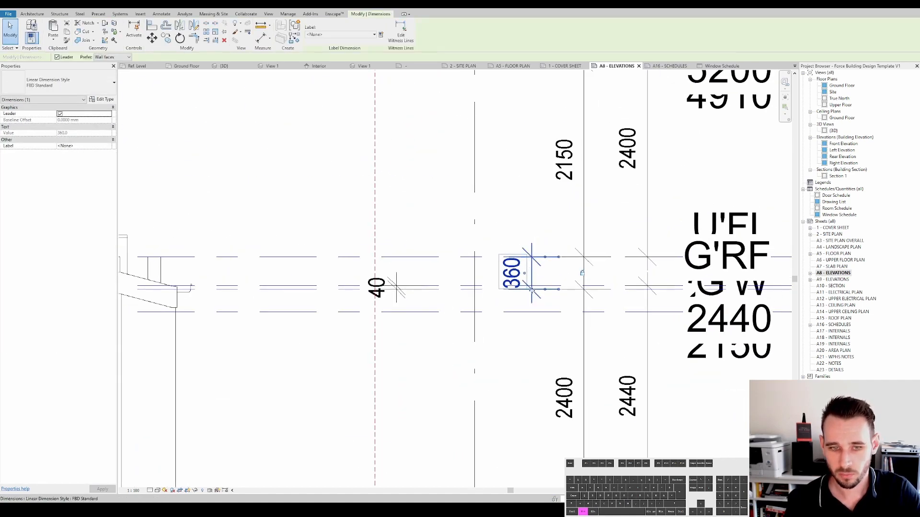
scroll(453, 286, "down", 2)
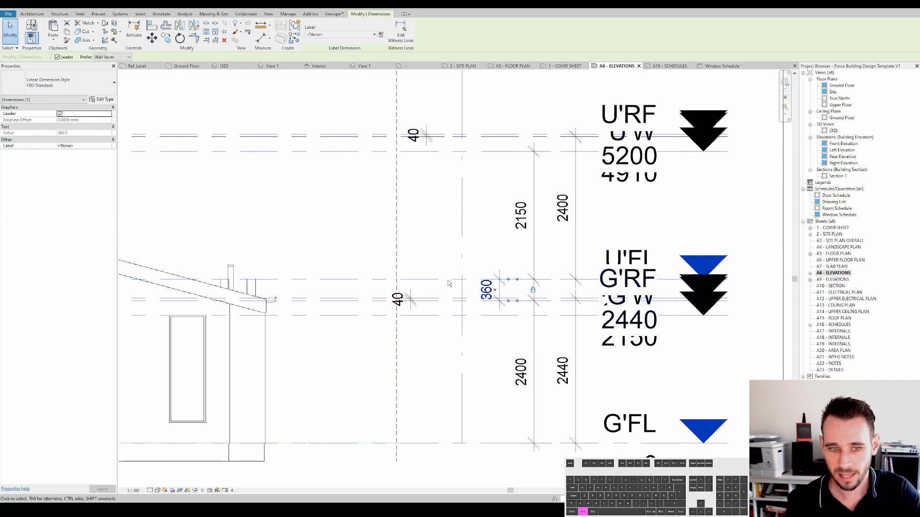
middle_click_drag(463, 305, 485, 290)
scroll(484, 290, "down", 1)
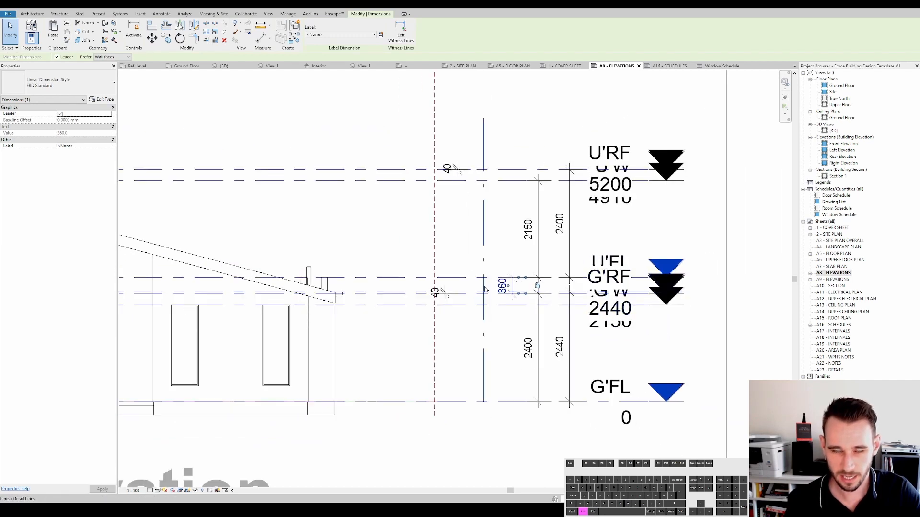
scroll(483, 287, "up", 1)
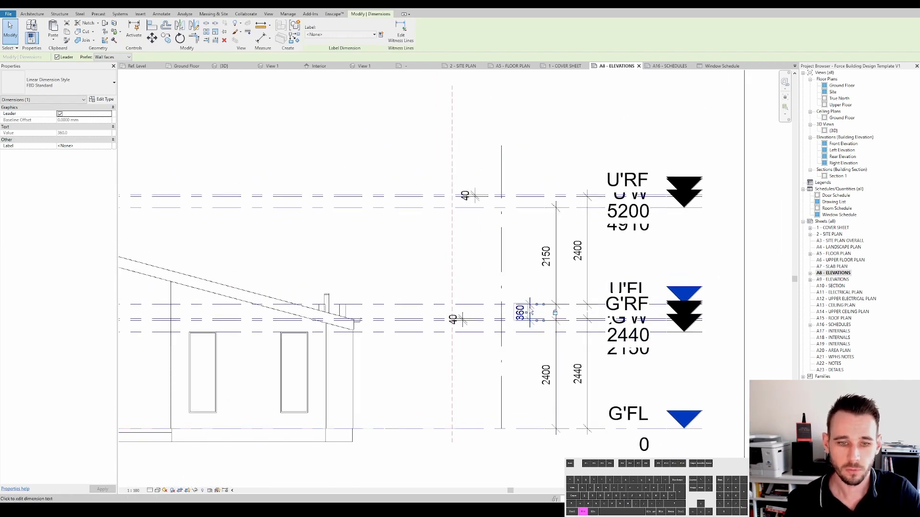
scroll(529, 308, "up", 1)
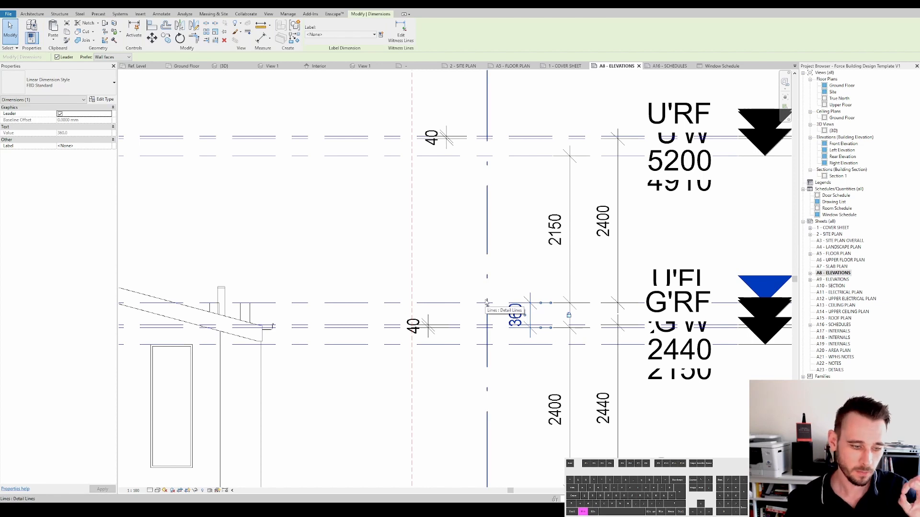
left_click(428, 326)
scroll(433, 326, "up", 2)
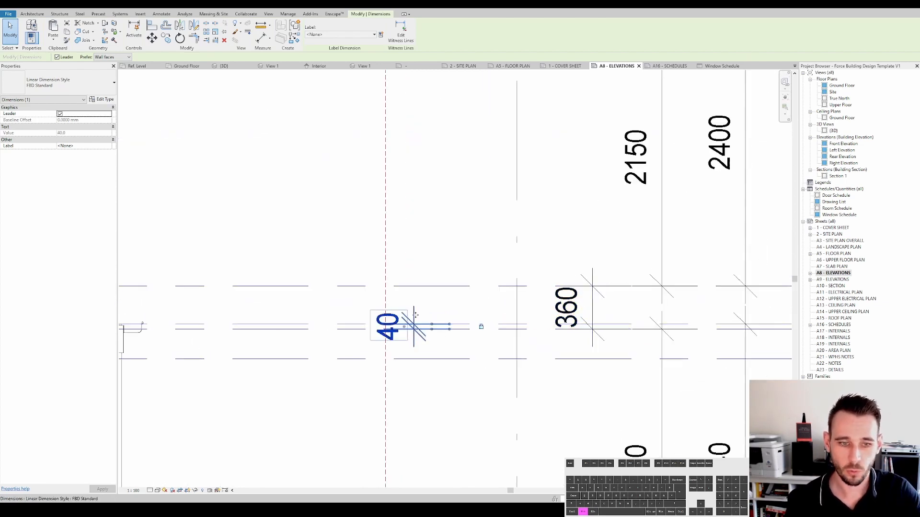
key("d")
key("i")
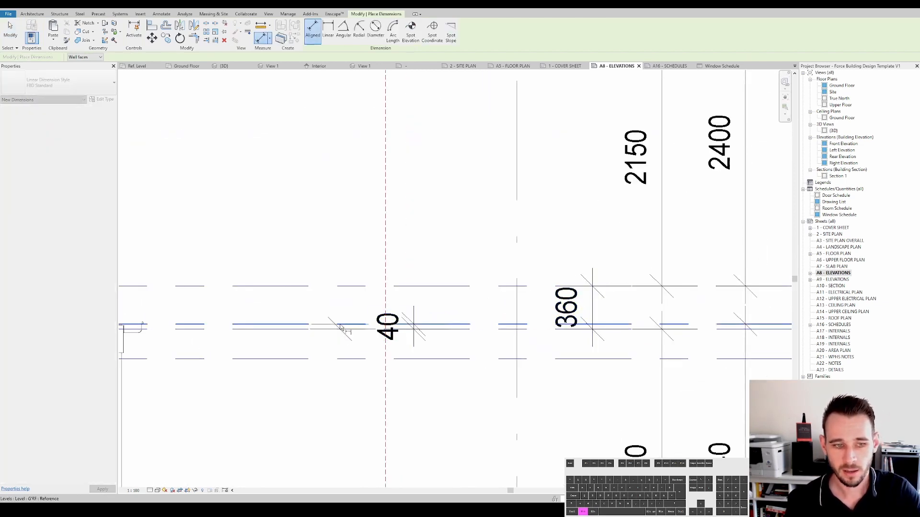
left_click(340, 326)
scroll(351, 327, "down", 2)
key("Escape")
key("Escape")
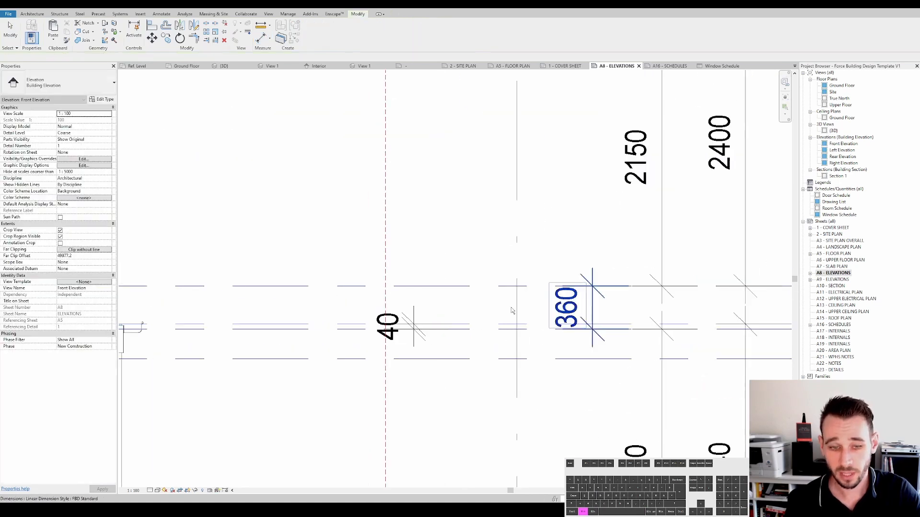
- Examine the ground-floor 2400 and 2440 height dimensions
scroll(474, 321, "down", 1)
scroll(486, 321, "down", 1)
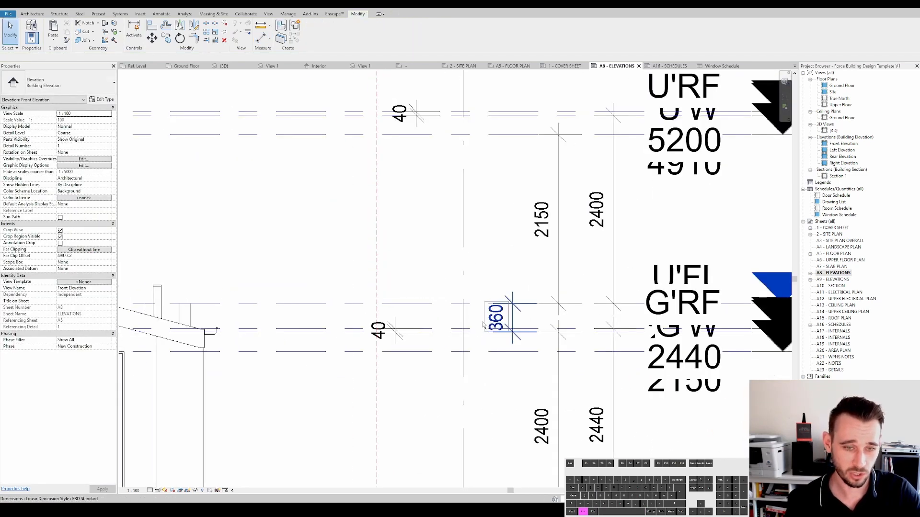
middle_click_drag(514, 314, 481, 280)
scroll(481, 280, "down", 1)
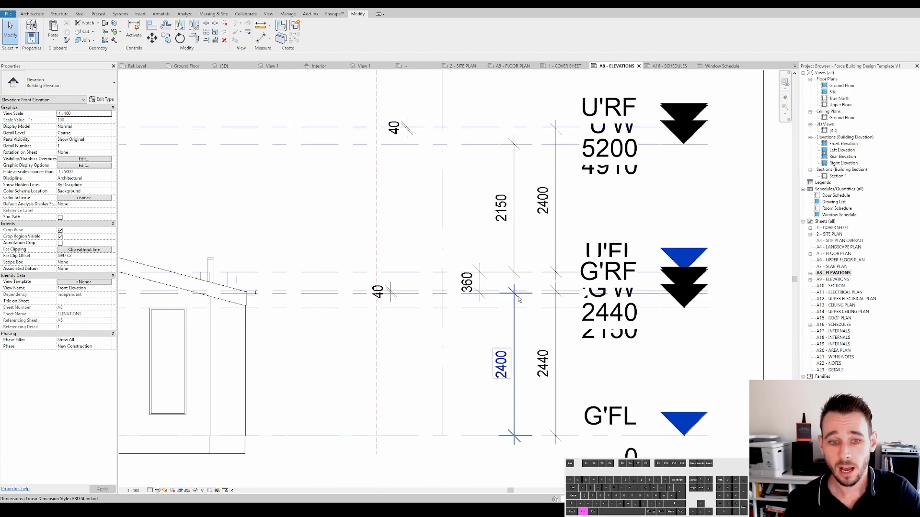
left_click(556, 338)
key("Escape")
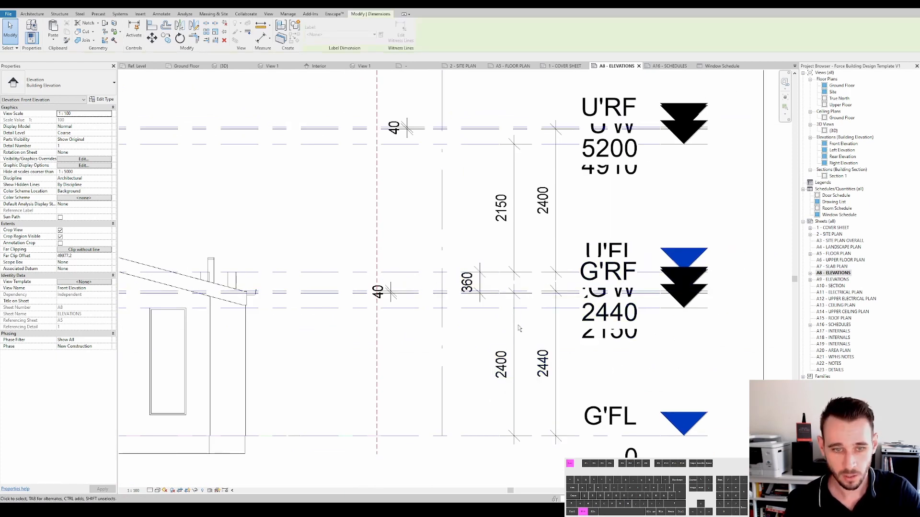
left_click(516, 329)
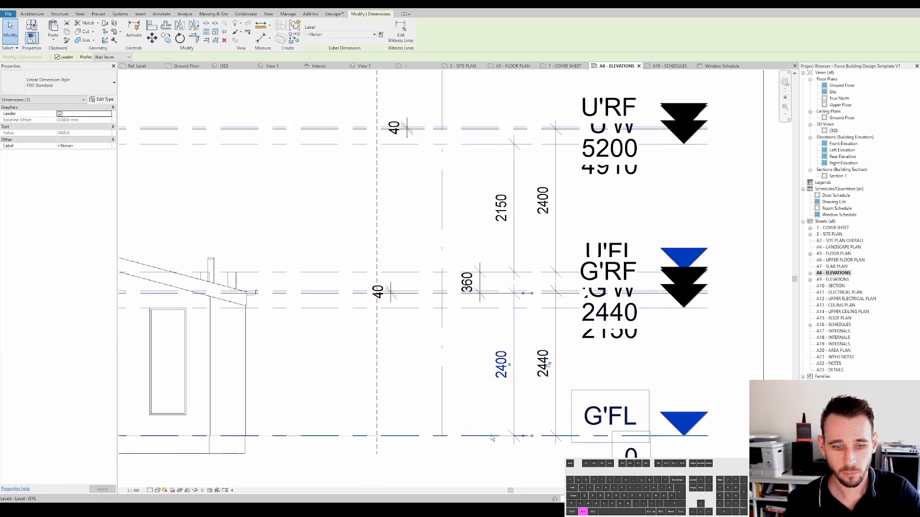
middle_click_drag(487, 301, 500, 314)
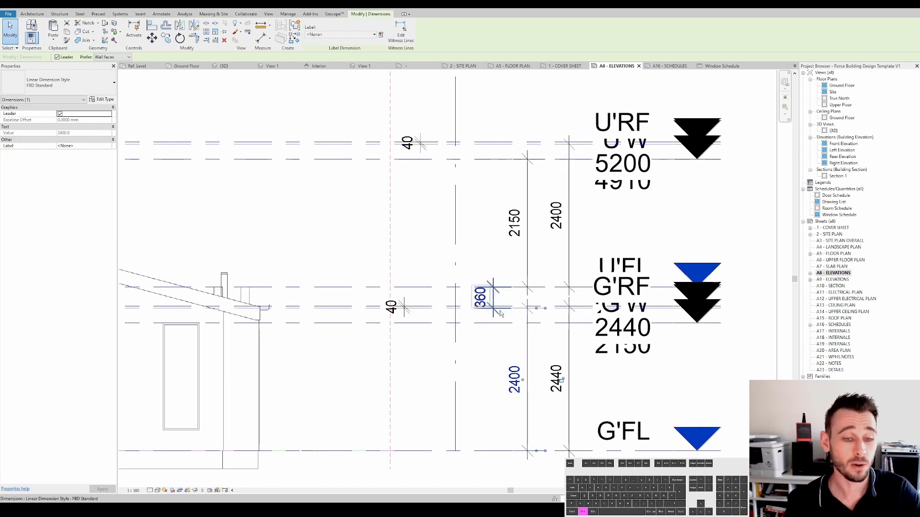
- Raise the ground ceiling level to 2700 above ground floor
left_click(354, 309)
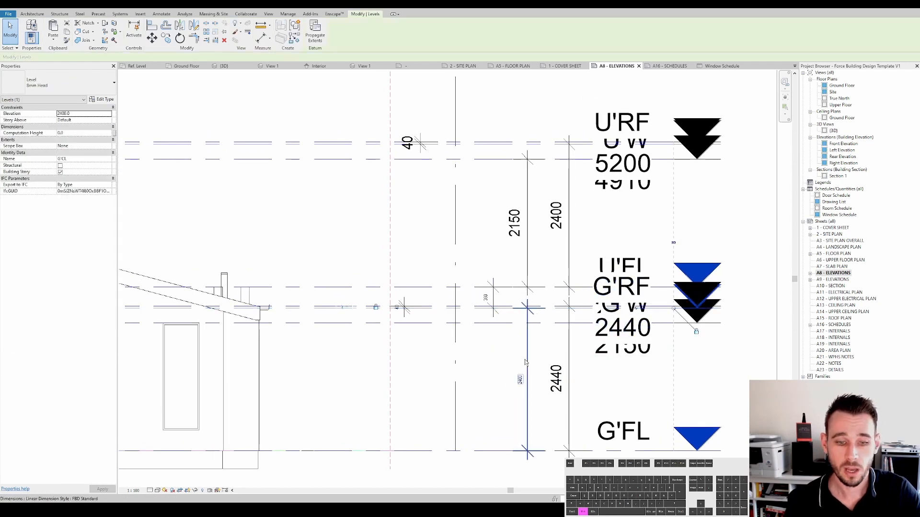
scroll(532, 374, "down", 2)
scroll(550, 391, "up", 1)
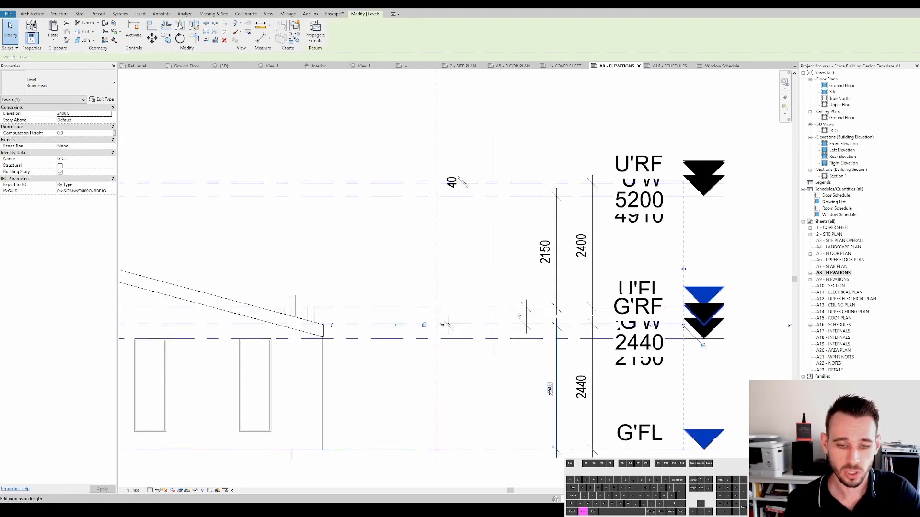
scroll(549, 390, "up", 1)
left_click(550, 389)
type("2")
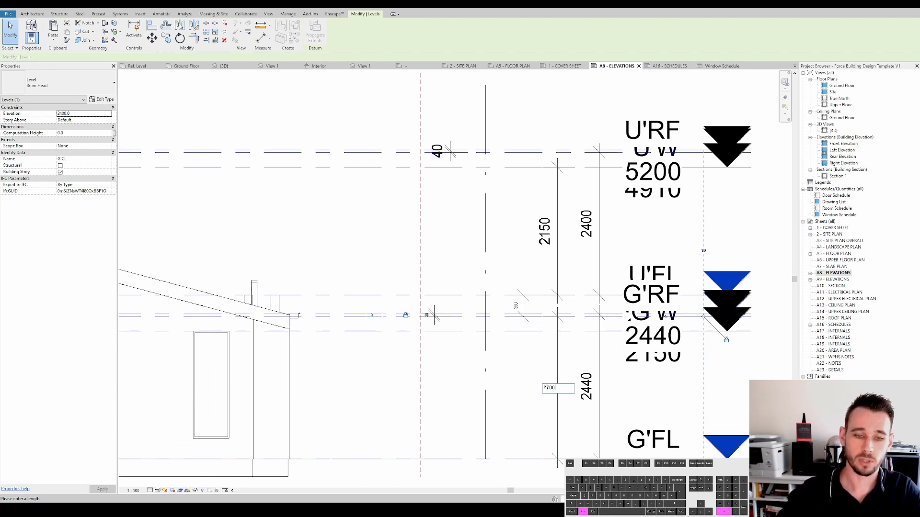
key("Return")
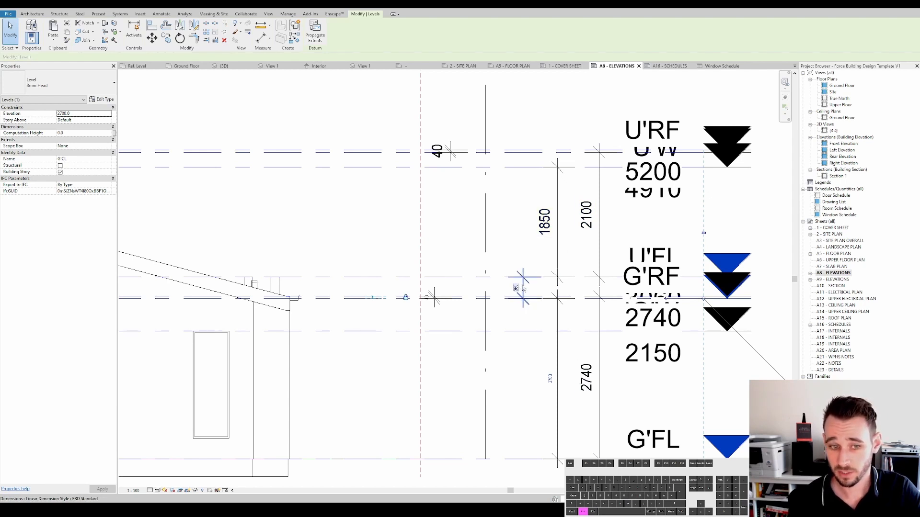
scroll(434, 301, "up", 1)
key("Escape")
- Set the upper ceiling level 2400 above the upper floor level
middle_click_drag(435, 310, 406, 363)
scroll(571, 203, "down", 1)
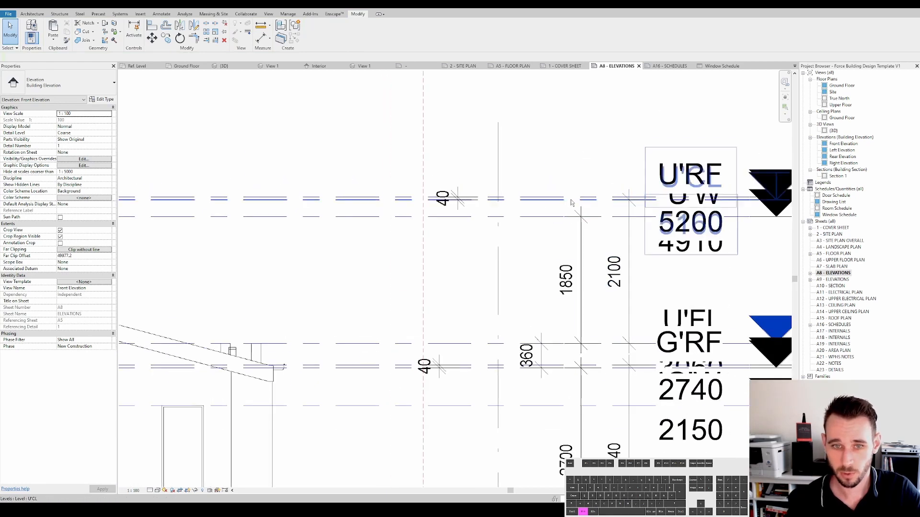
left_click(559, 199)
left_click(621, 272)
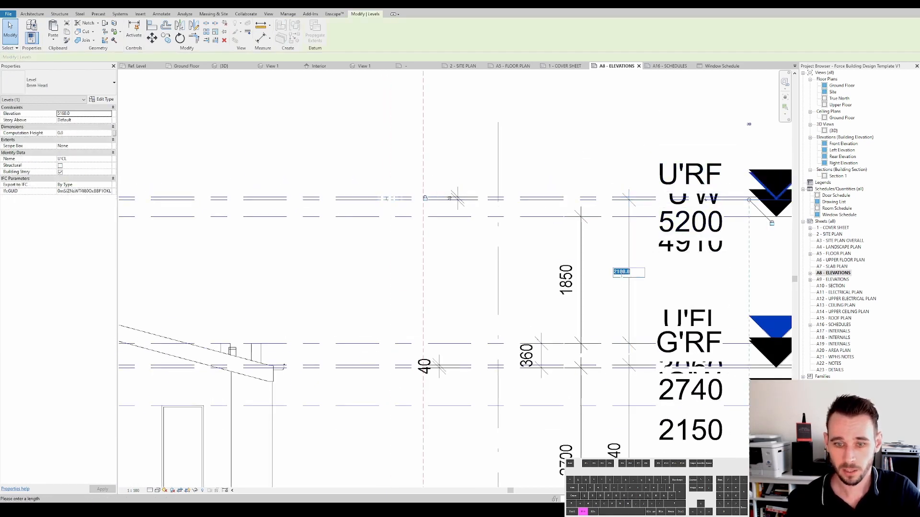
type("2400")
key("Return")
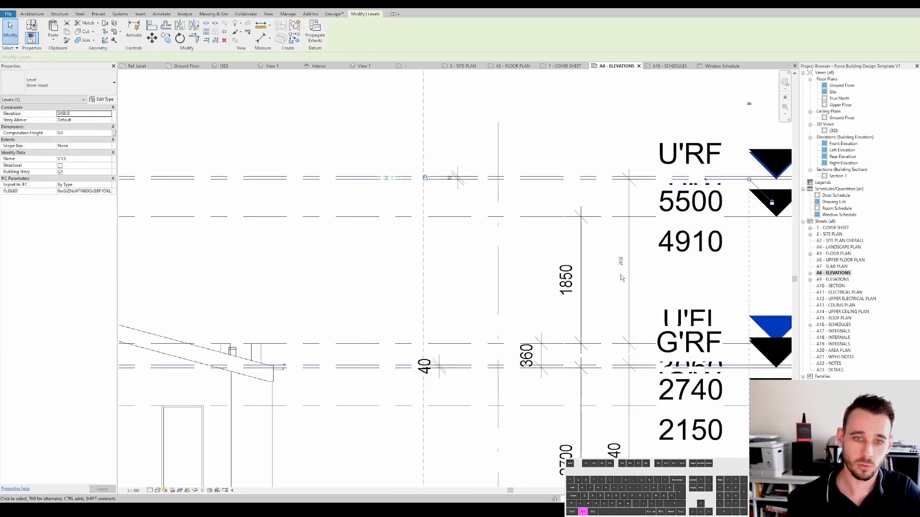
- Edit the height of the upper window-head level
left_click(550, 232)
left_click(551, 217)
left_click(571, 275)
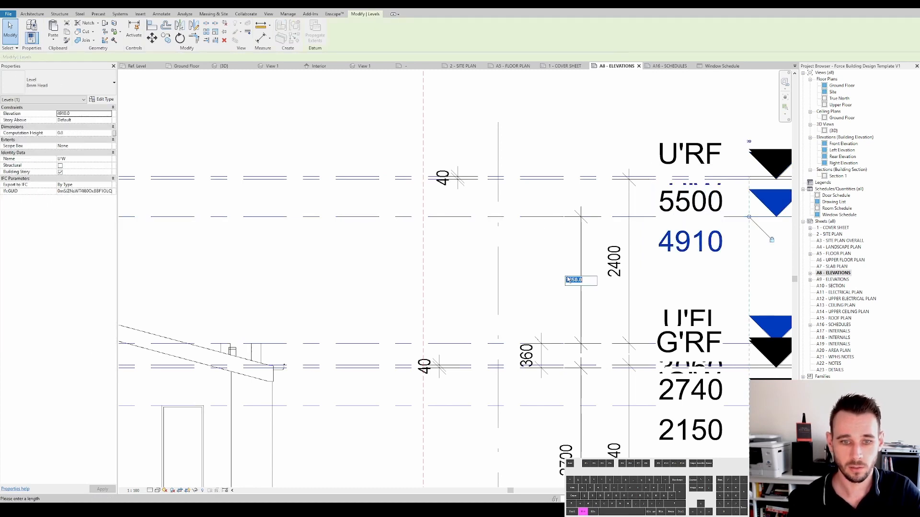
key("Return")
key("Escape")
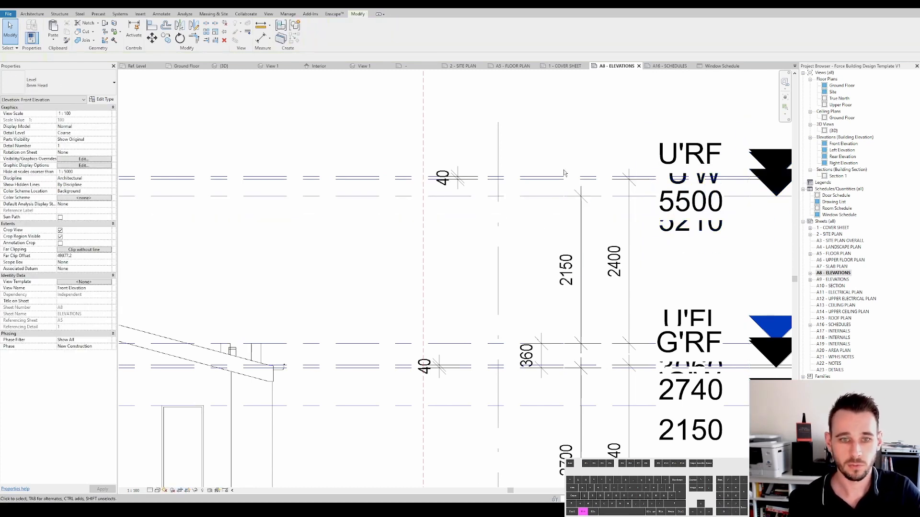
- Undo the recent ceiling and window-head level height changes
scroll(554, 207, "down", 3)
key("ctrl+z")
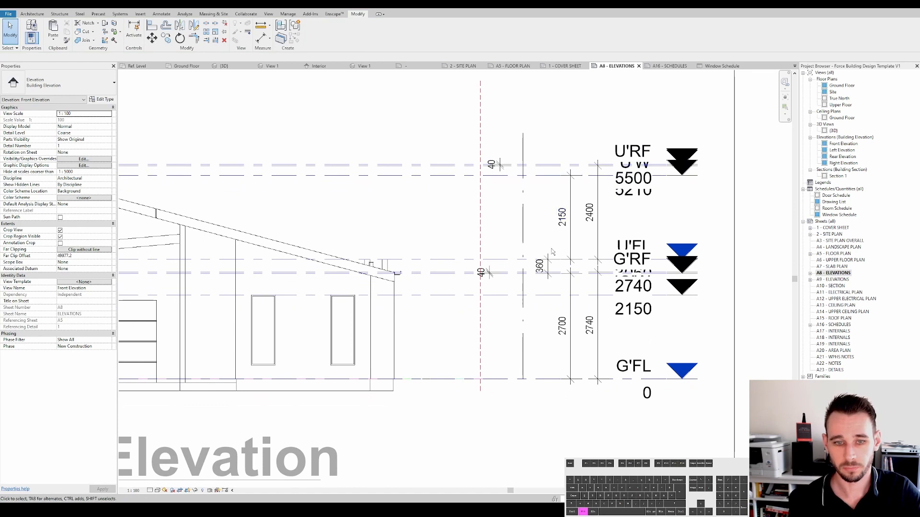
scroll(596, 238, "up", 3)
key("ctrl+z")
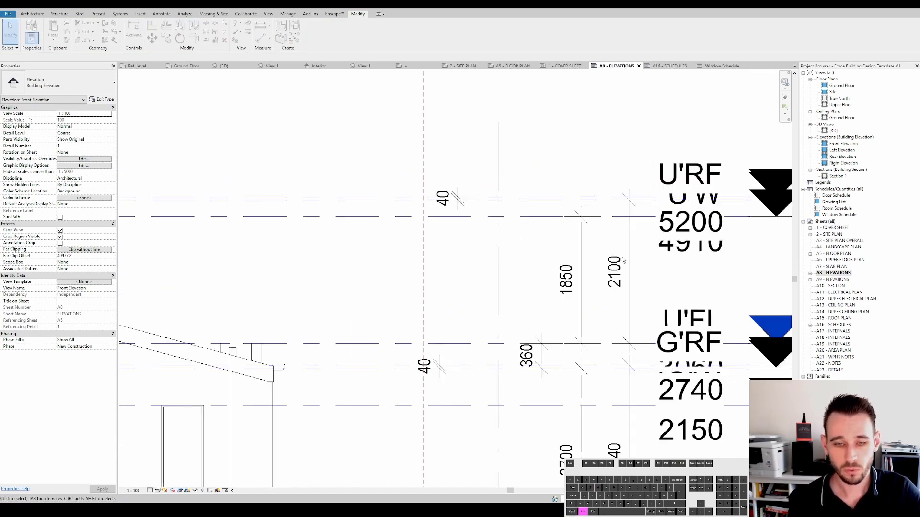
scroll(597, 237, "down", 2)
left_click(619, 268)
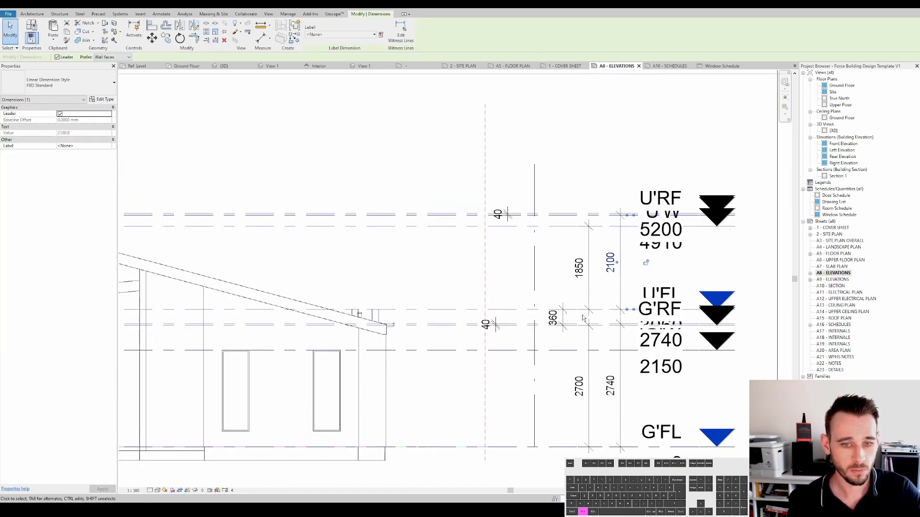
key("Escape")
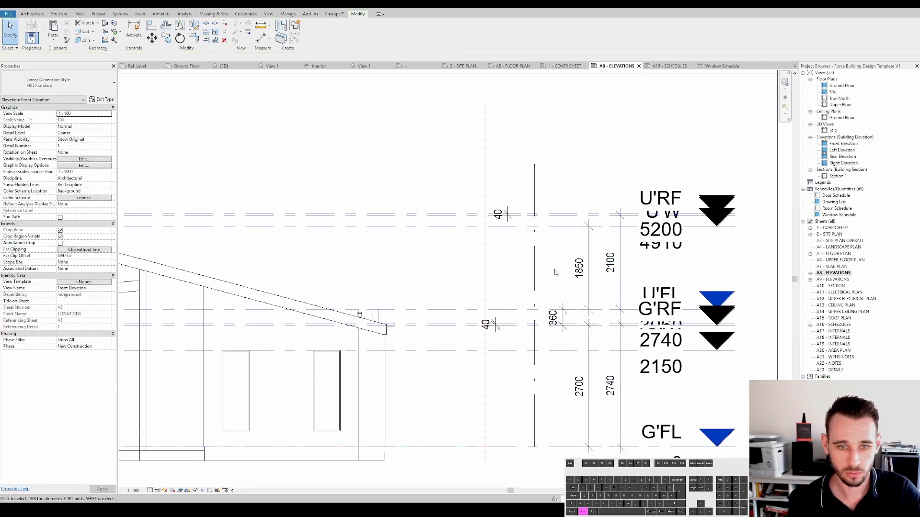
key("ctrl+z")
scroll(555, 272, "up", 2)
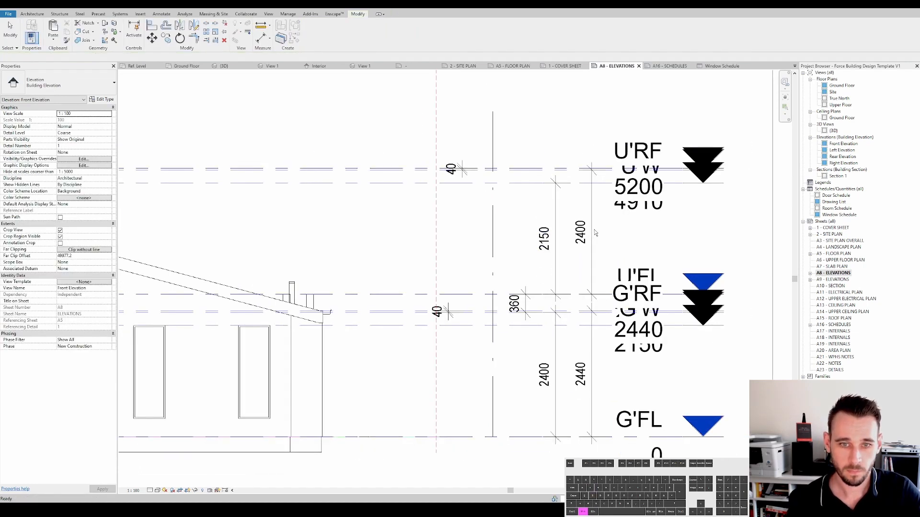
- Set the ground ceiling level to 2700 above the ground floor again through its temporary dimension
scroll(596, 239, "down", 1)
left_click(592, 234)
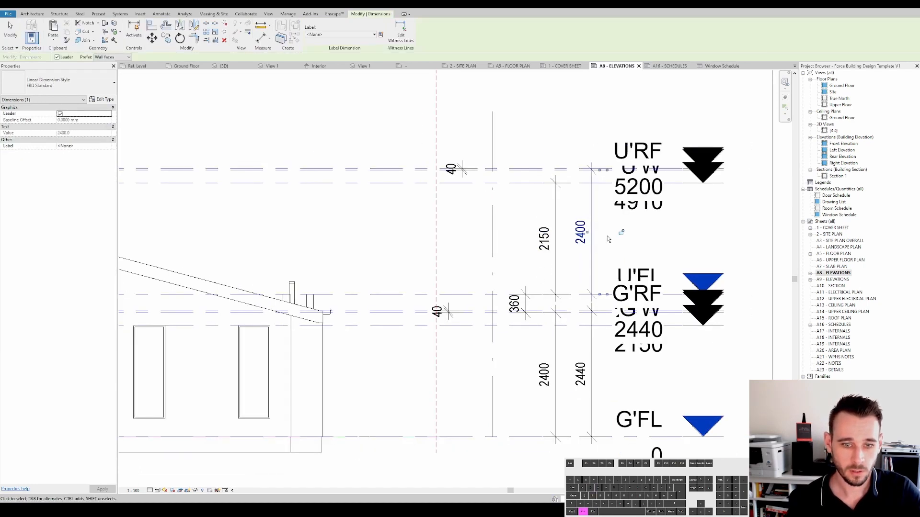
left_click(569, 246)
left_click(472, 320)
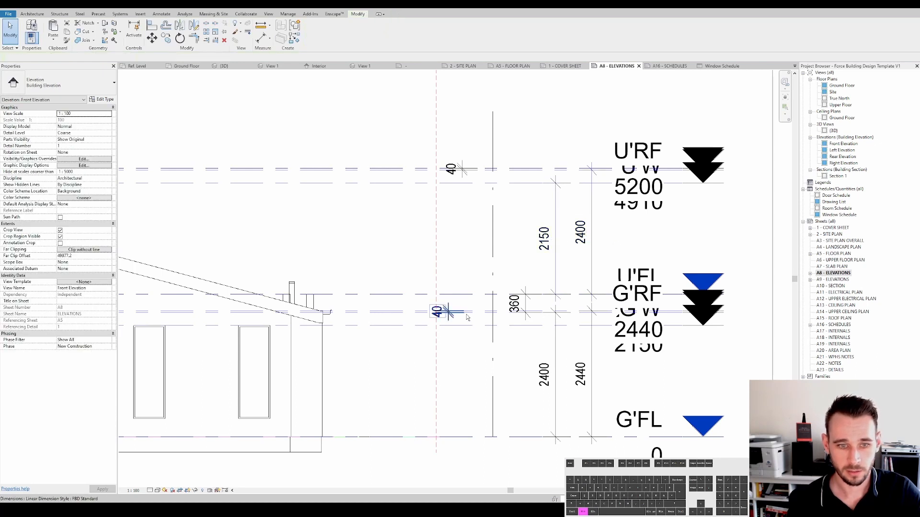
left_click(437, 312)
left_click(550, 375)
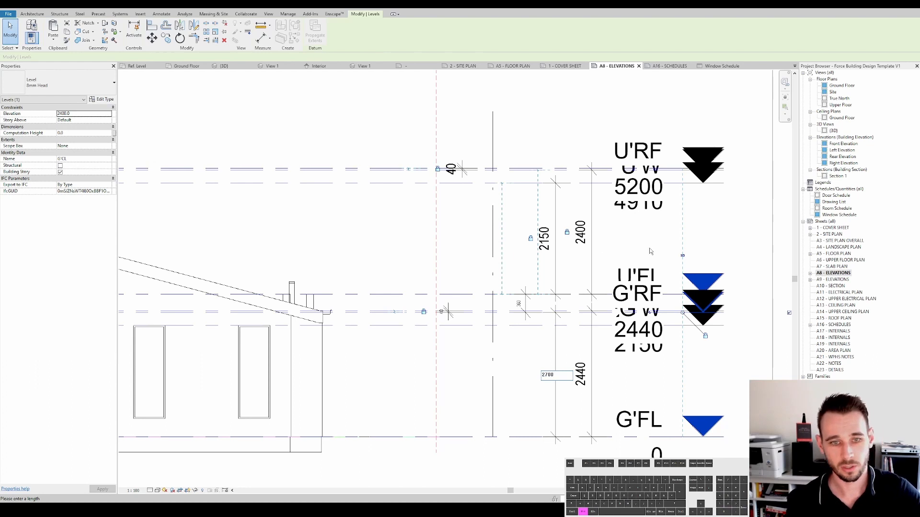
type("2700")
key("Return")
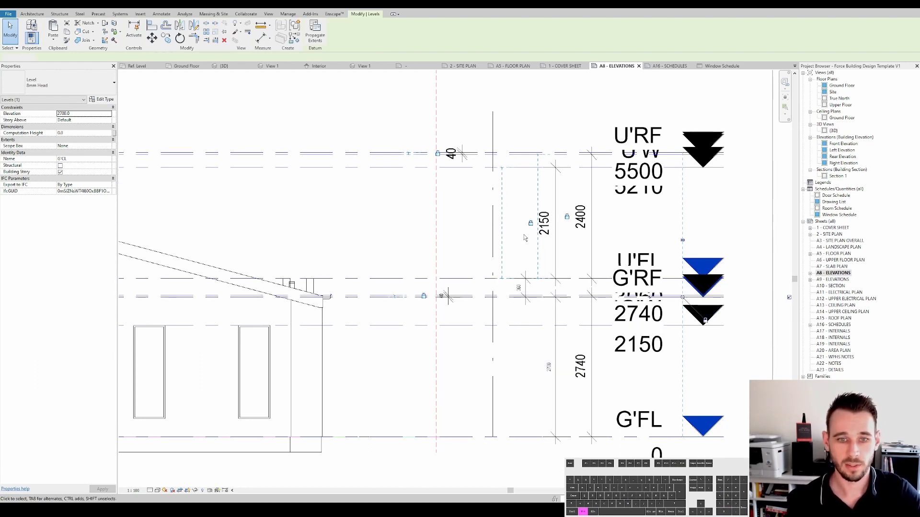
- Review the front elevation's level heads and dimensions across the whole view
scroll(543, 152, "down", 2)
middle_click_drag(543, 152, 578, 180)
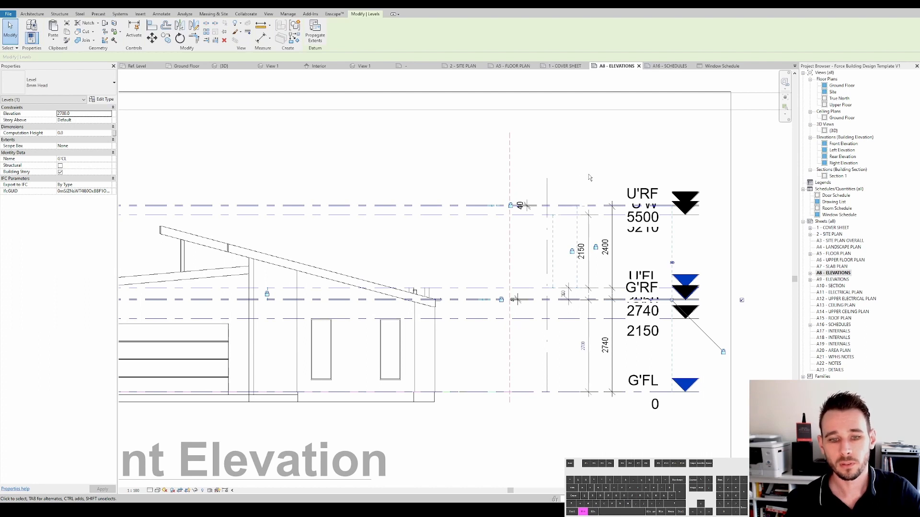
middle_click_drag(594, 174, 602, 191)
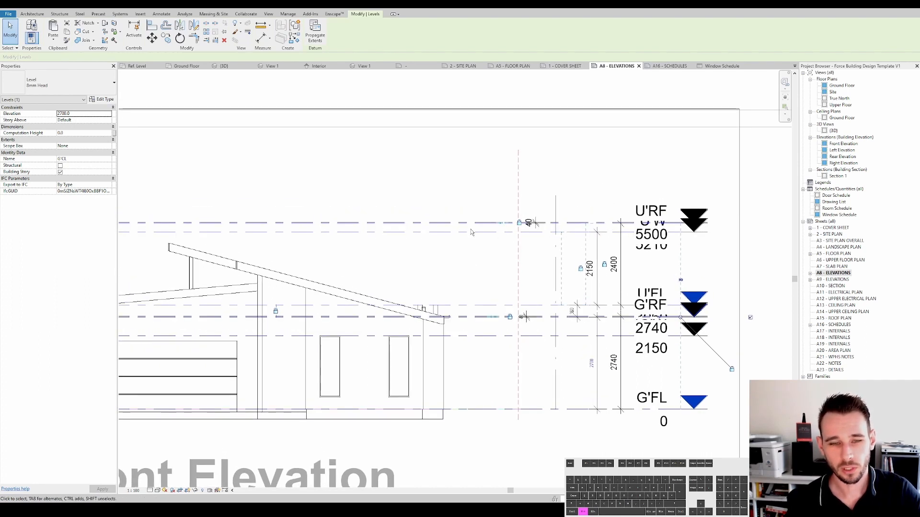
middle_click_drag(506, 319, 503, 312)
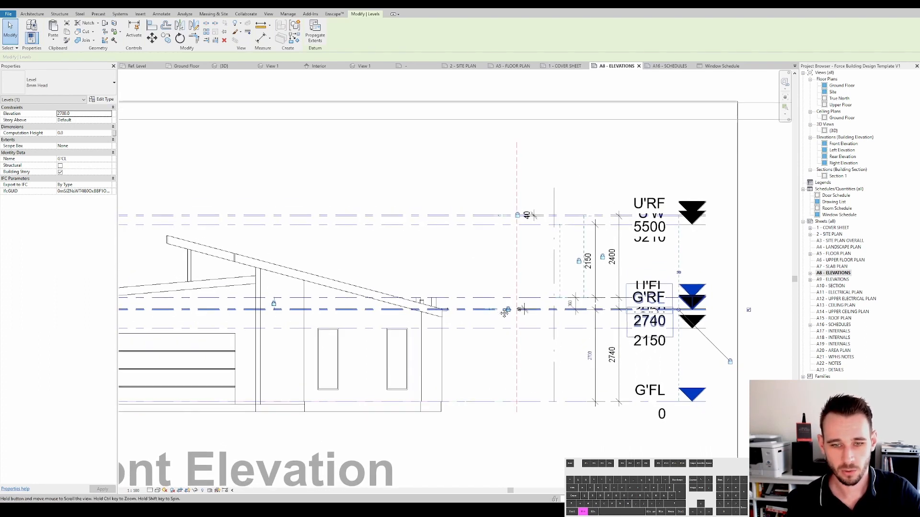
scroll(510, 318, "down", 2)
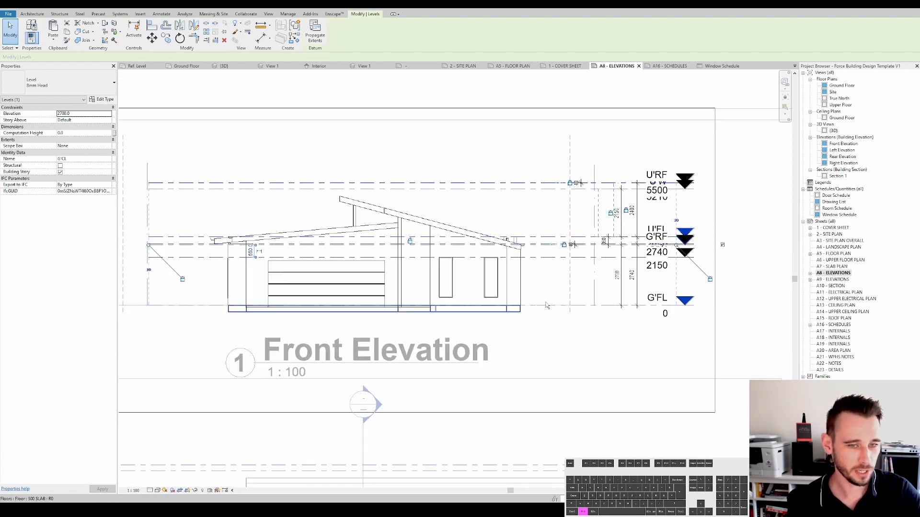
scroll(513, 238, "up", 2)
scroll(544, 277, "up", 2)
key("Escape")
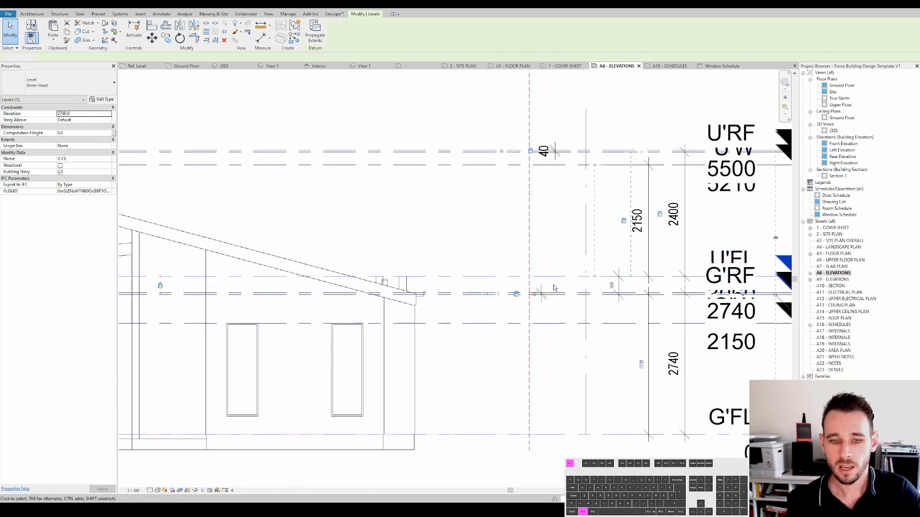
- Open the A9 - ELEVATIONS sheet and activate the Left Elevation viewport
double_click(834, 280)
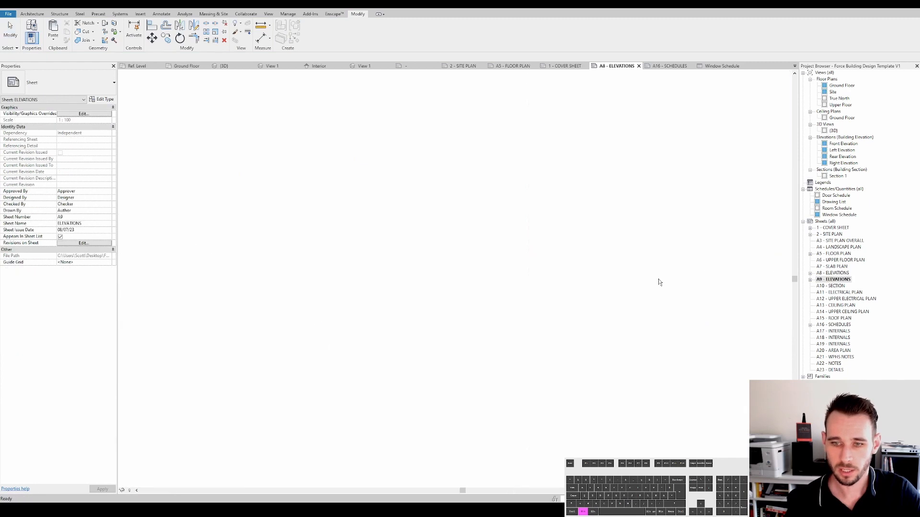
scroll(454, 303, "up", 4)
scroll(454, 302, "down", 3)
scroll(661, 272, "up", 5)
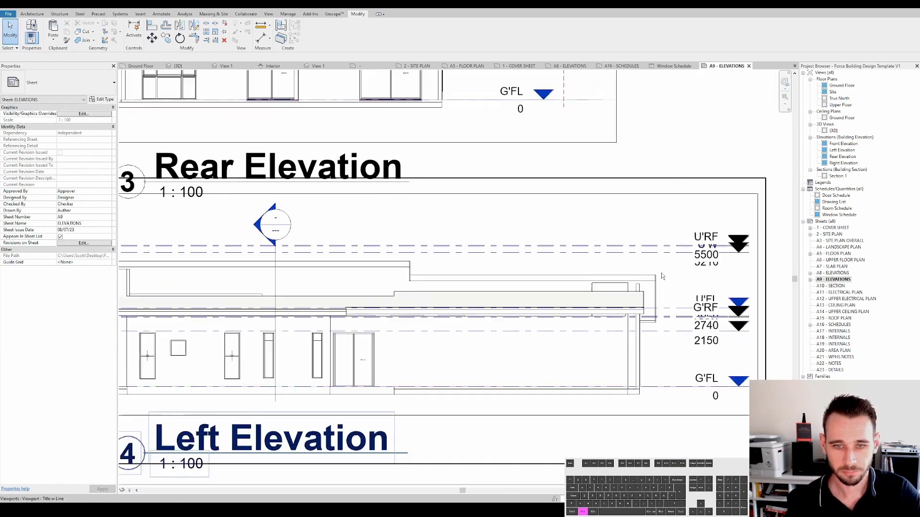
double_click(684, 260)
middle_click_drag(675, 293, 607, 240)
scroll(613, 269, "up", 2)
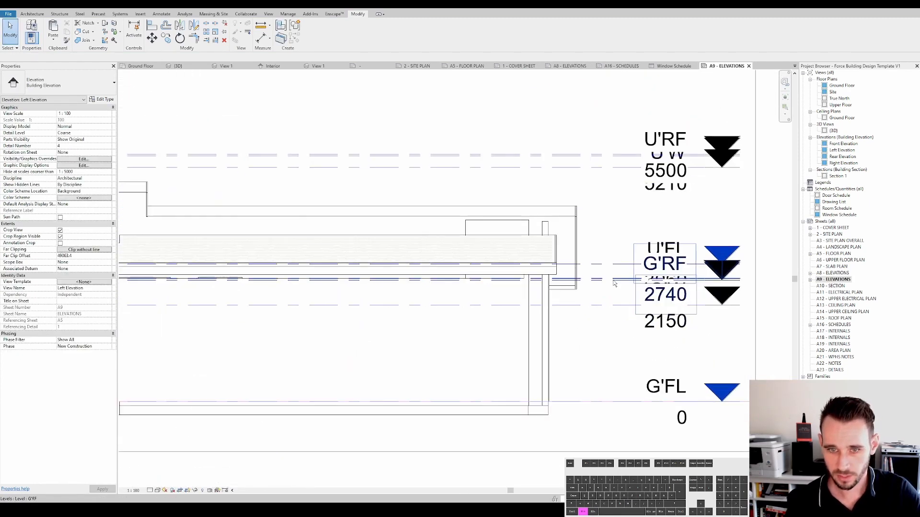
- Select the overlapping ground ceiling and ground roof levels in the left elevation
left_click(617, 286)
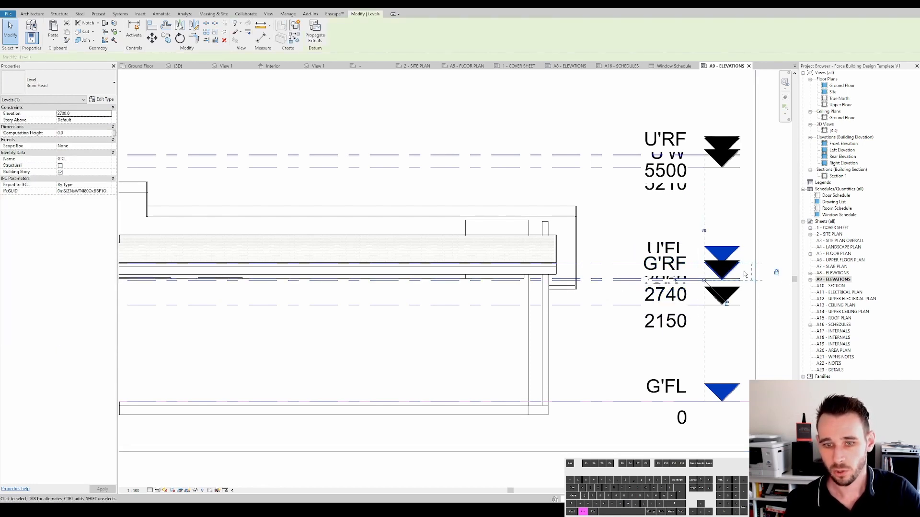
middle_click_drag(768, 275, 711, 295)
scroll(768, 286, "down", 1)
left_click(769, 287)
scroll(733, 303, "down", 2)
scroll(647, 311, "up", 4)
left_click(647, 310)
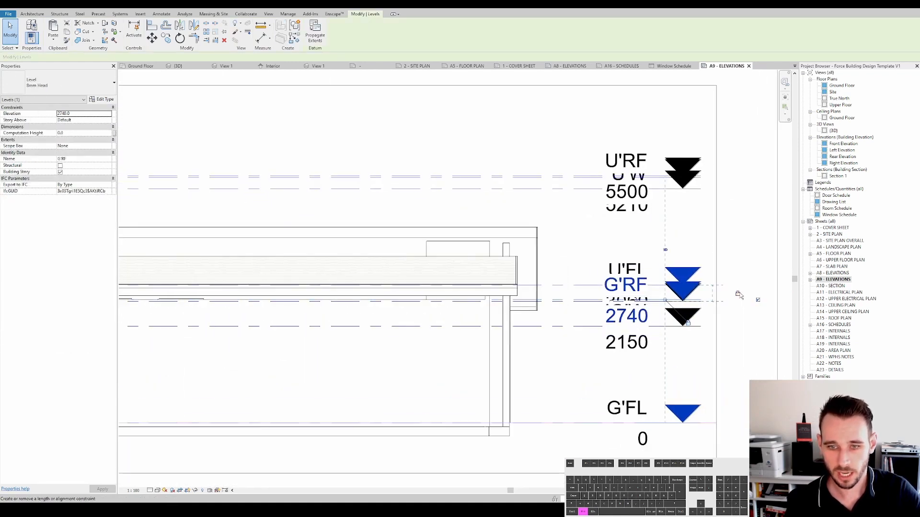
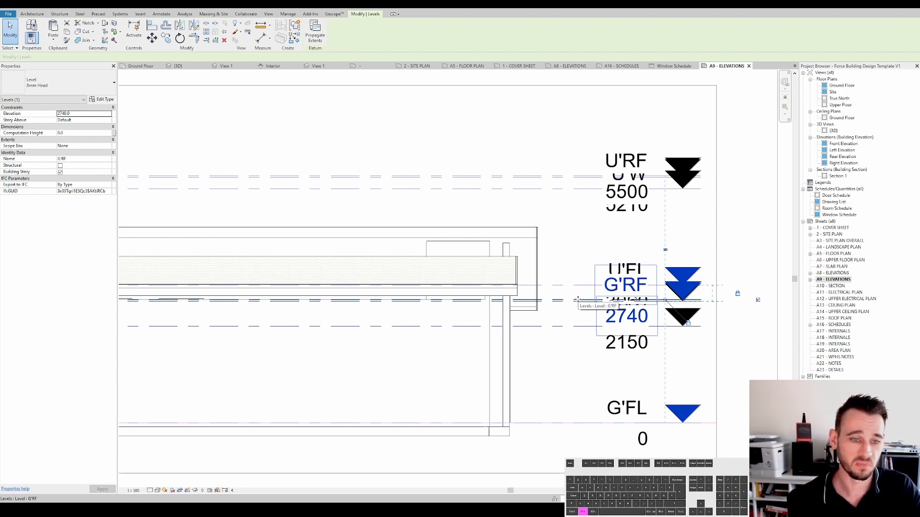
left_click(609, 272)
scroll(610, 272, "down", 2)
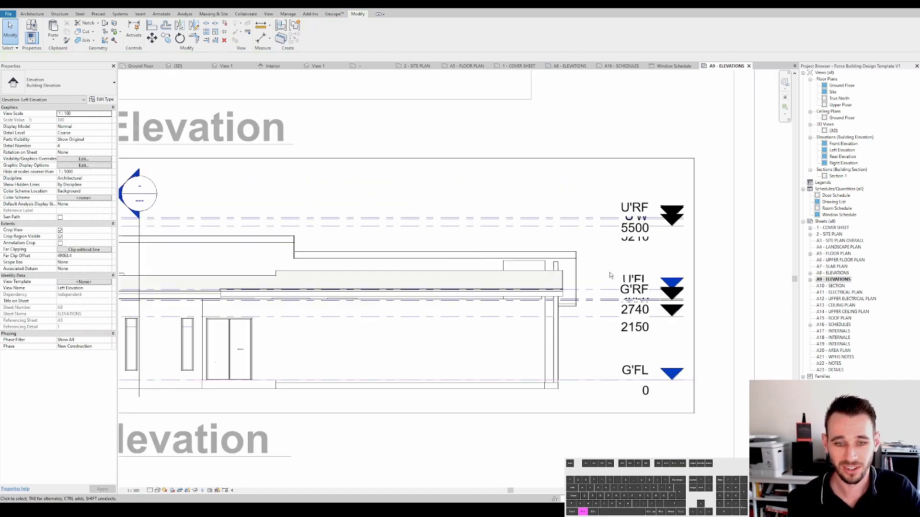
scroll(609, 272, "down", 3)
key("ctrl+Tab")
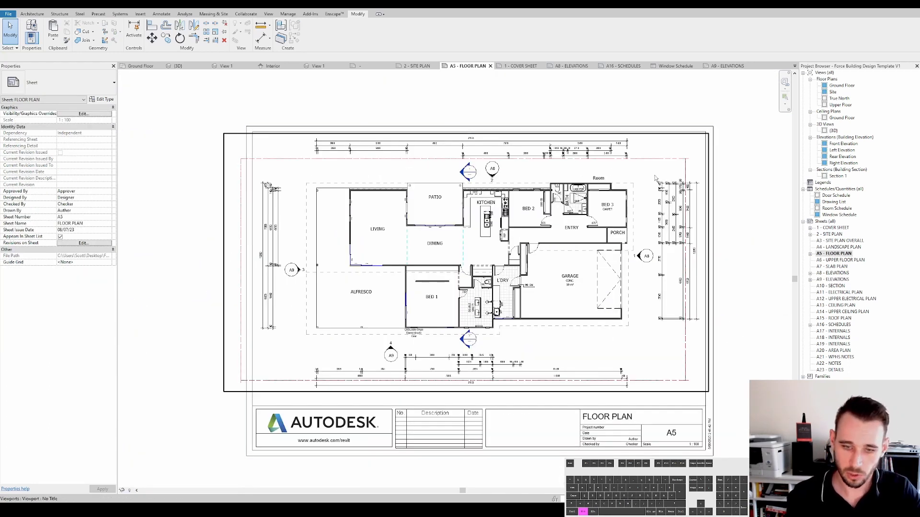
- Open the 2 - SITE PLAN sheet and inspect the property line and right boundary reference plane in its viewport
double_click(832, 235)
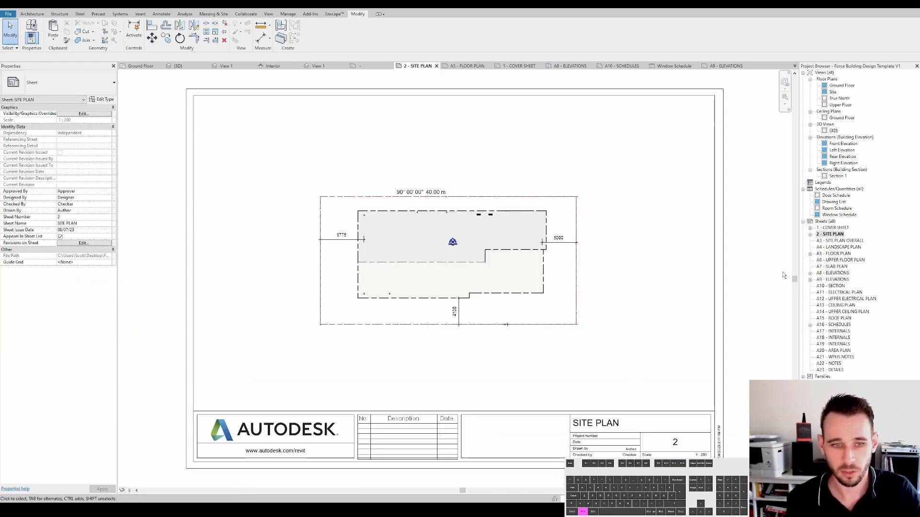
double_click(488, 199)
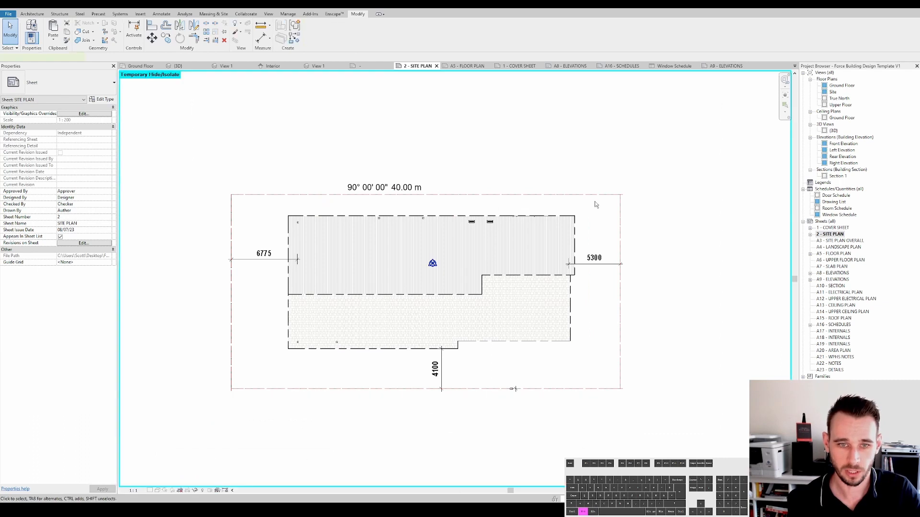
key("Escape")
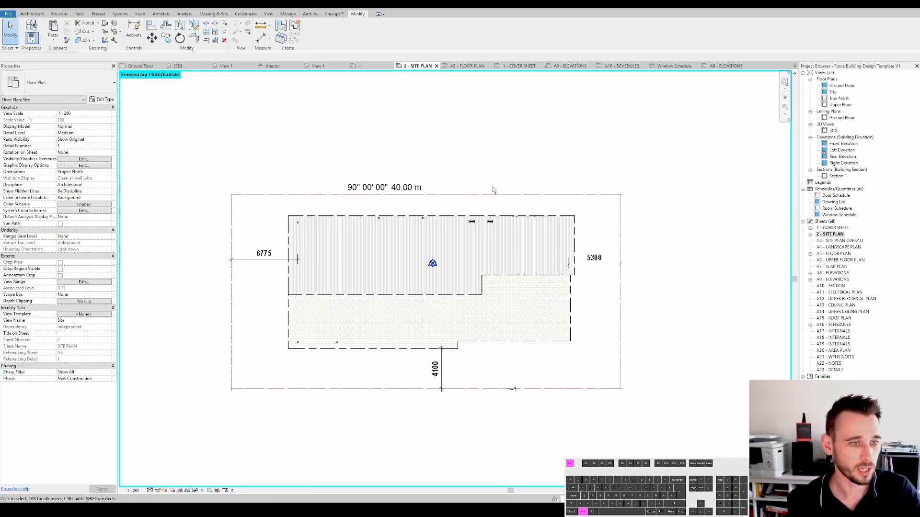
scroll(617, 199, "up", 1)
left_click(618, 197)
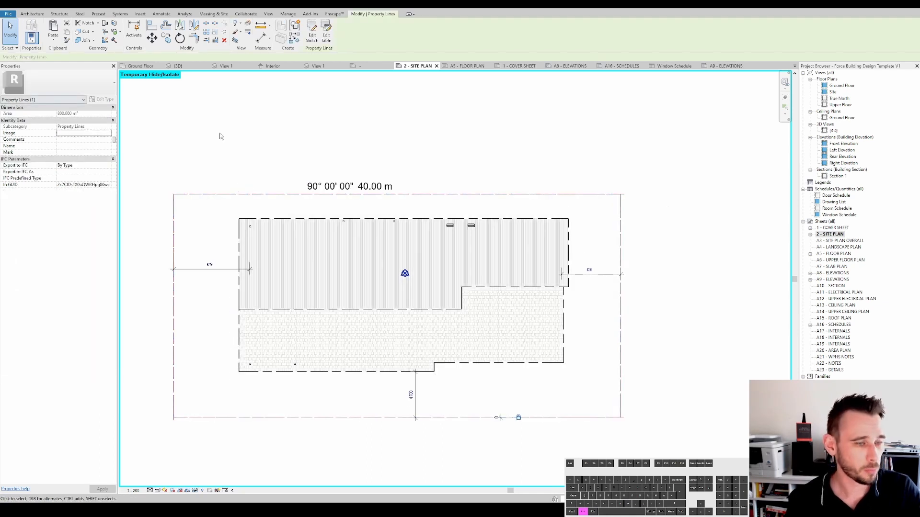
scroll(508, 189, "down", 1)
key("Escape")
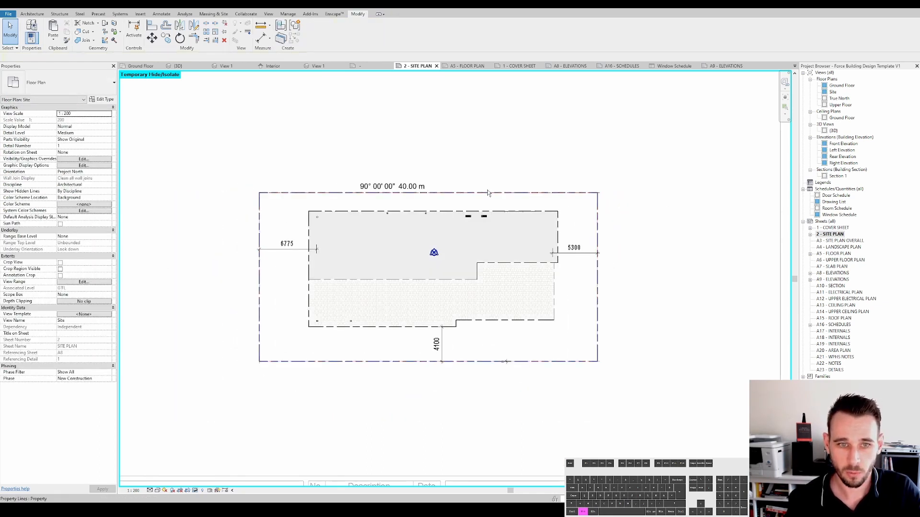
left_click(490, 193)
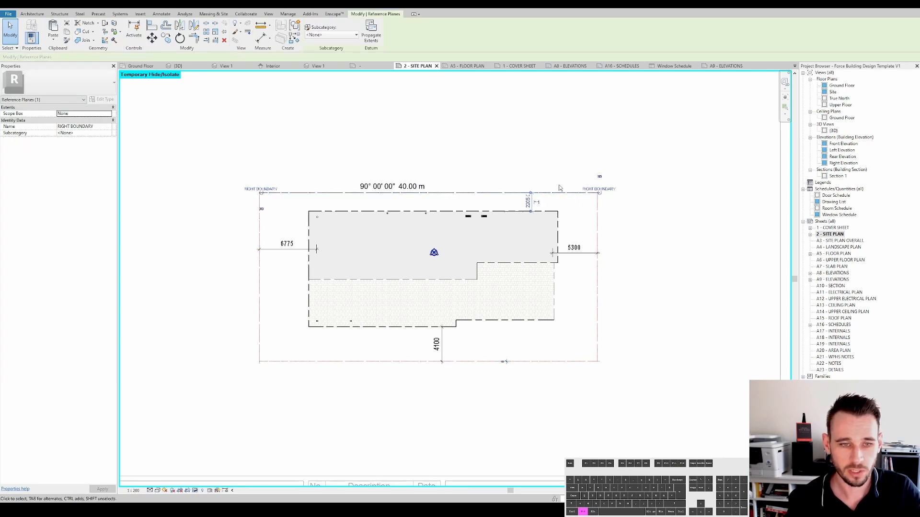
scroll(569, 195, "up", 1)
scroll(570, 195, "up", 1)
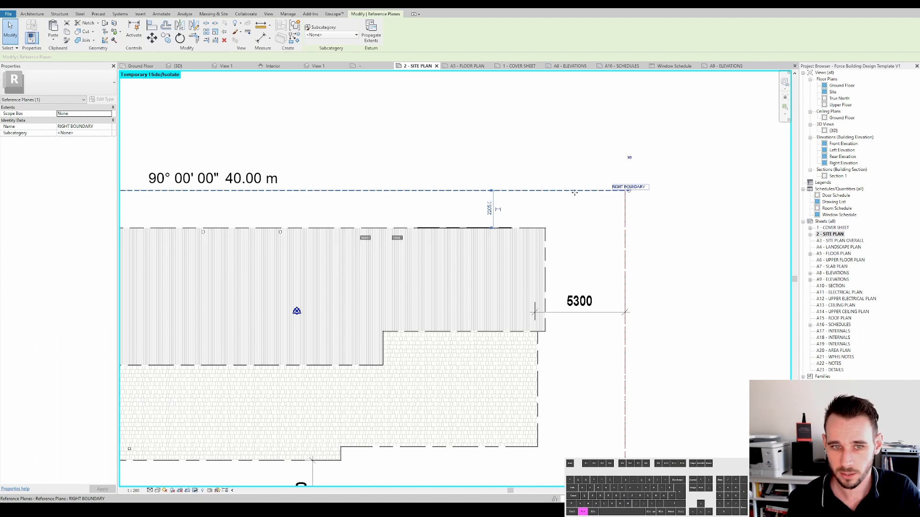
scroll(566, 163, "down", 3)
key("Escape")
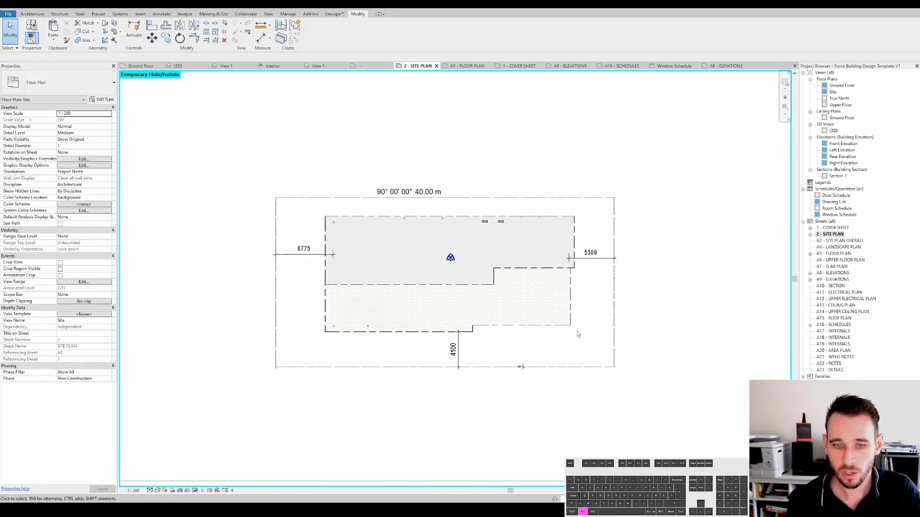
- Open the A8 - ELEVATIONS sheet and inspect the right boundary reference plane in the Front Elevation viewport
double_click(833, 274)
scroll(590, 208, "down", 3)
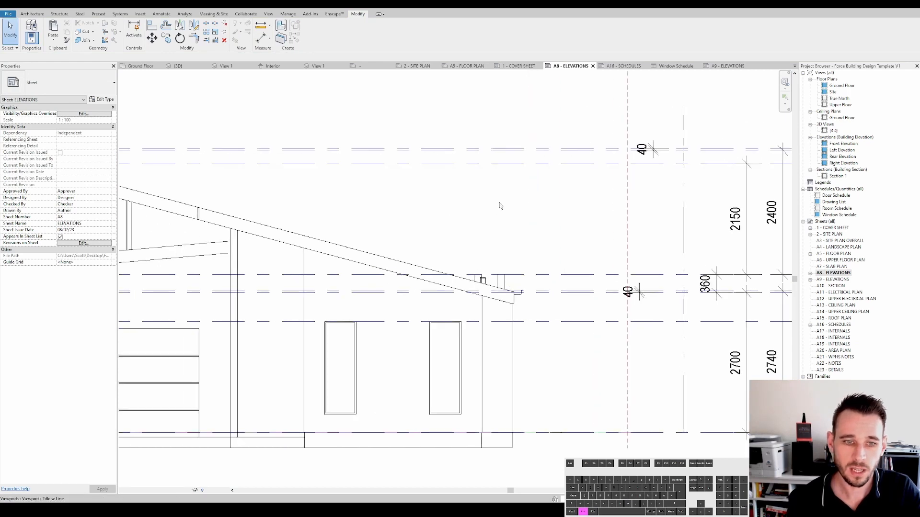
scroll(625, 208, "down", 2)
scroll(661, 273, "up", 1)
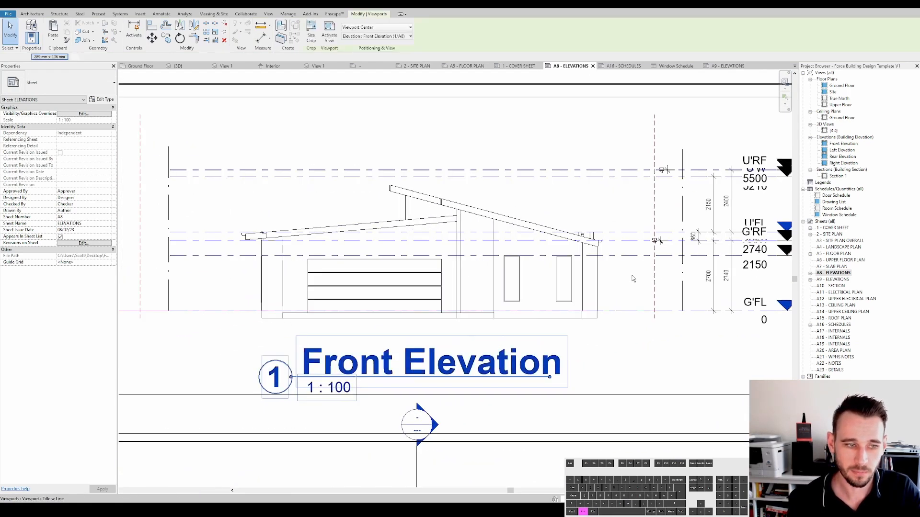
double_click(666, 279)
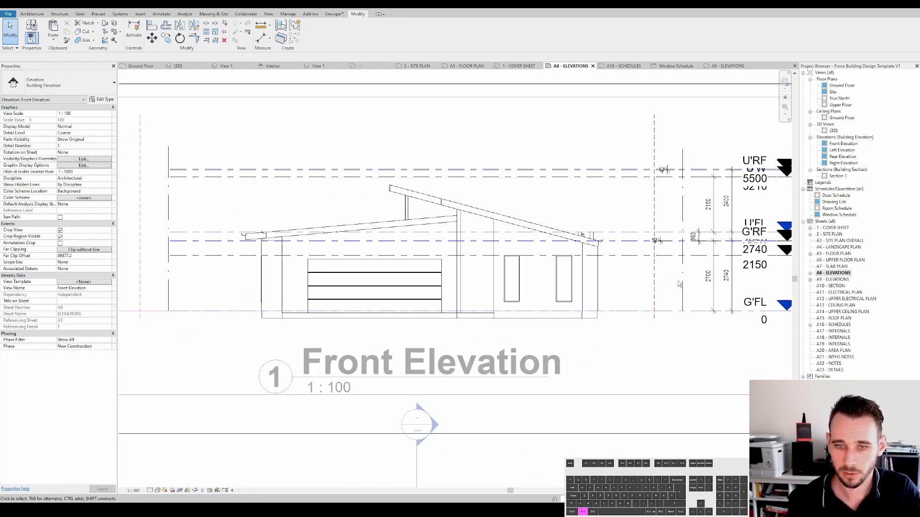
left_click(655, 279)
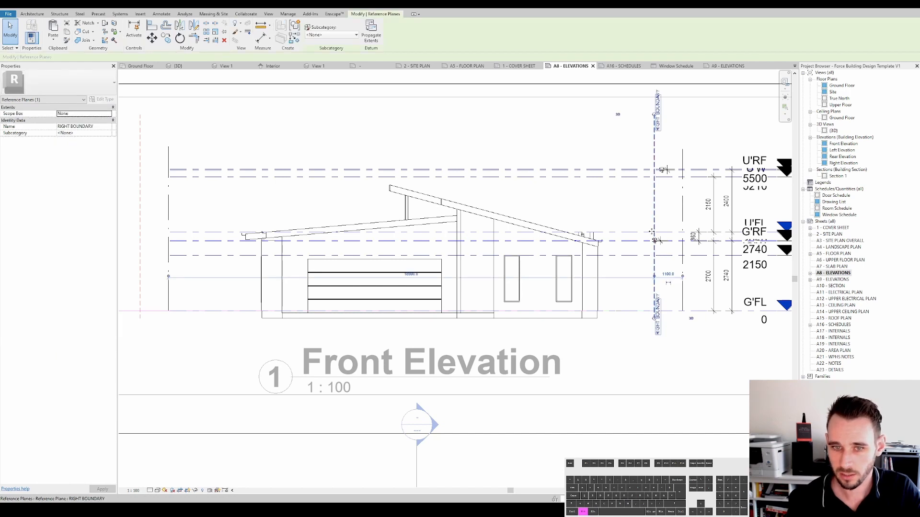
scroll(651, 232, "down", 3)
scroll(653, 239, "up", 2)
key("Escape")
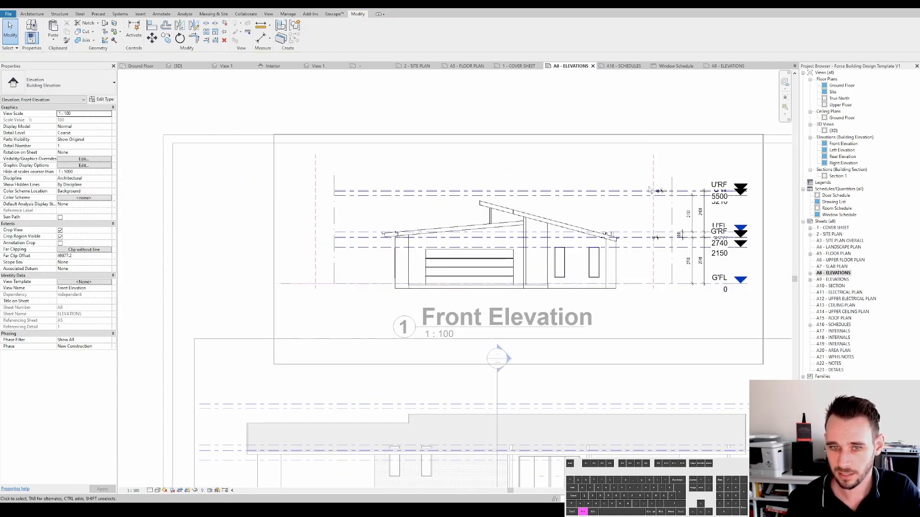
middle_click_drag(641, 279, 635, 284)
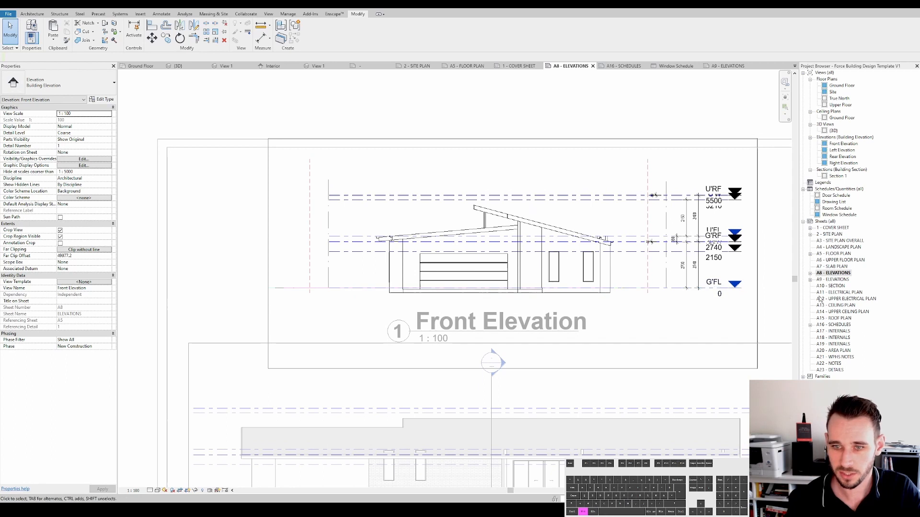
scroll(644, 263, "up", 2)
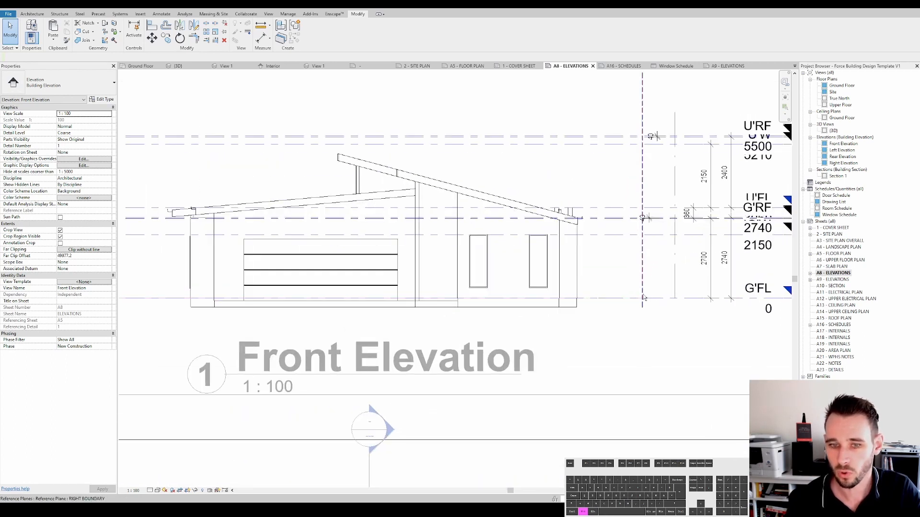
double_click(829, 235)
scroll(602, 225, "up", 3)
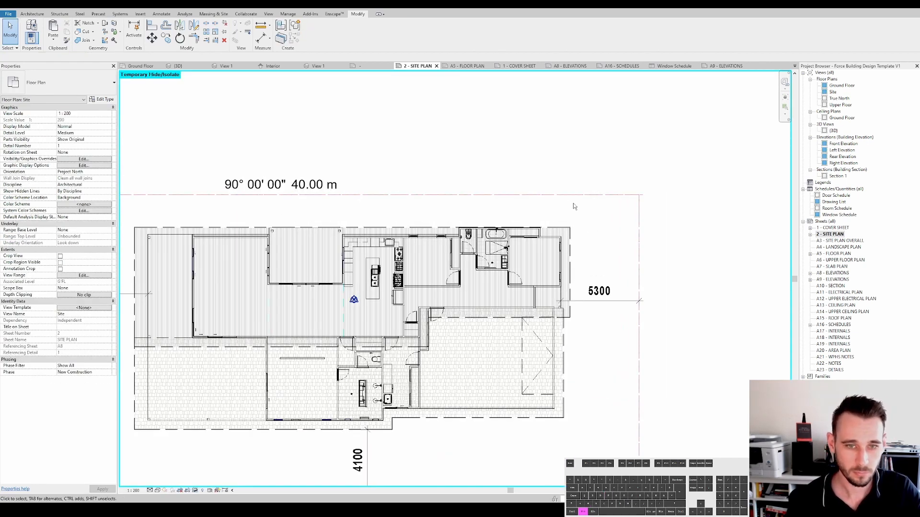
key("d")
key("i")
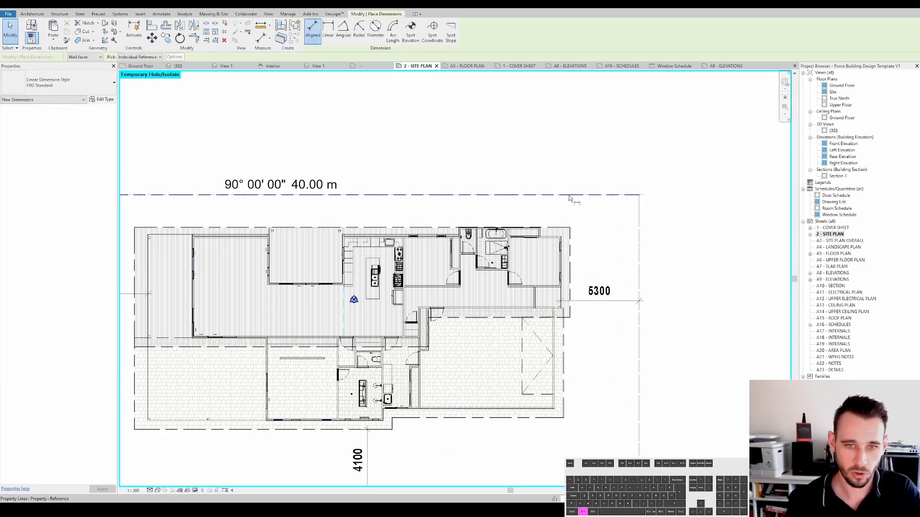
scroll(569, 198, "up", 5)
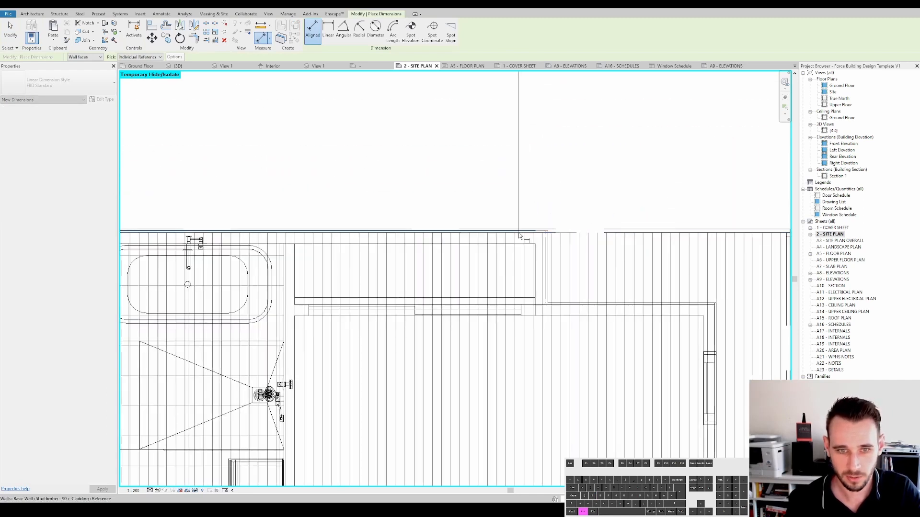
key("Tab")
left_click(518, 233)
scroll(518, 232, "down", 3)
key("Escape")
key("Escape")
scroll(527, 202, "down", 5)
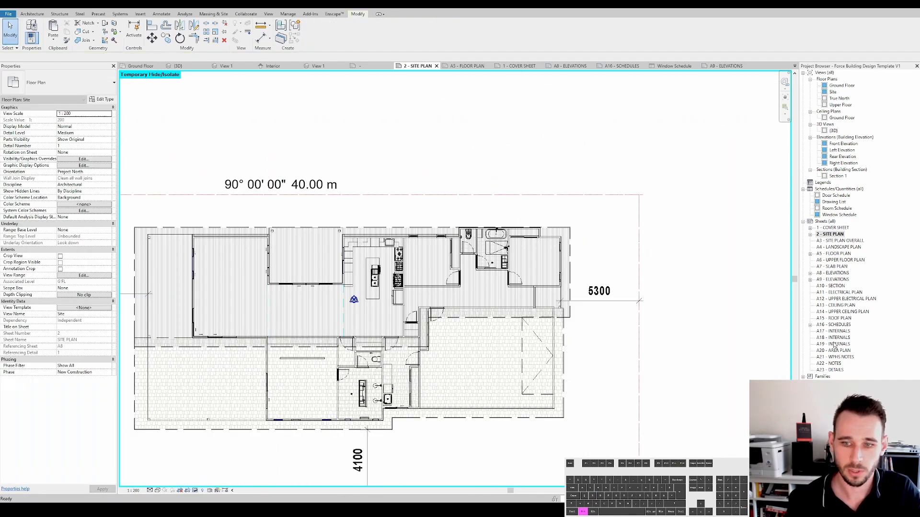
- Reopen the A8 - ELEVATIONS sheet and activate the Front Elevation viewport
double_click(835, 272)
scroll(611, 261, "up", 6)
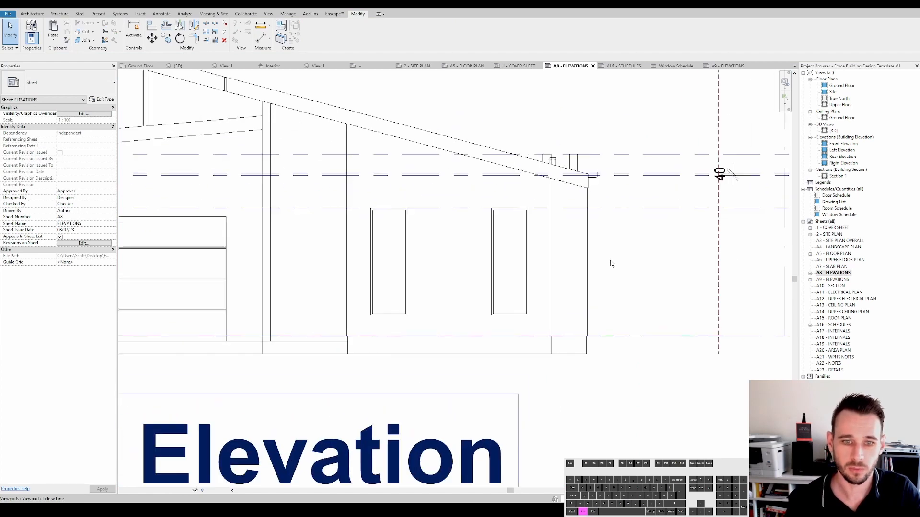
double_click(583, 334)
scroll(649, 338, "down", 4)
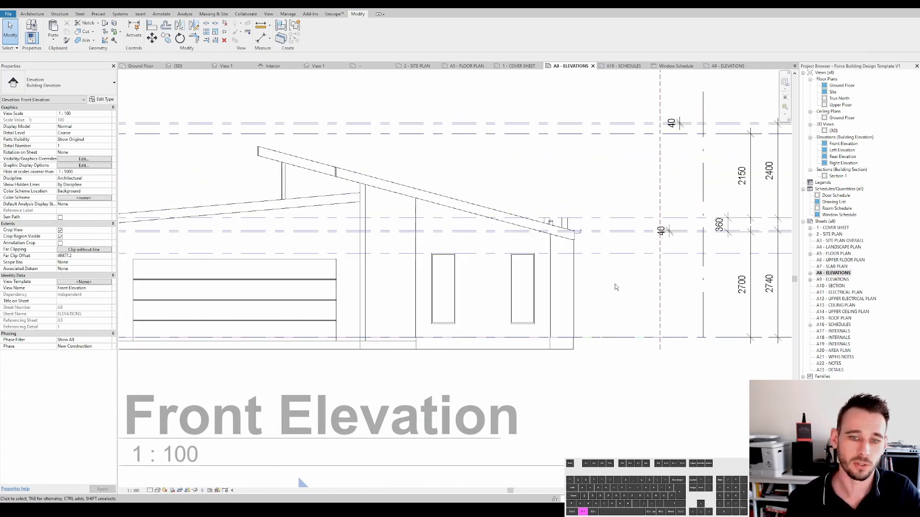
double_click(834, 235)
scroll(527, 224, "down", 3)
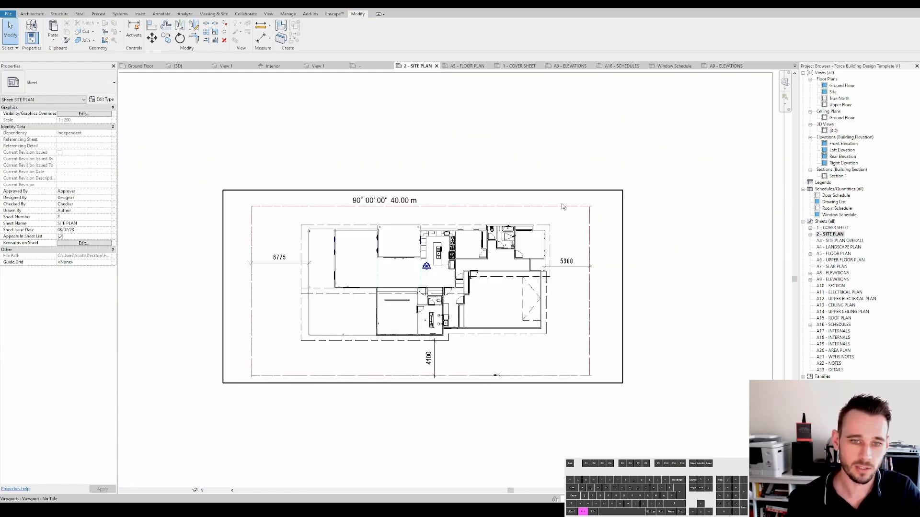
double_click(559, 205)
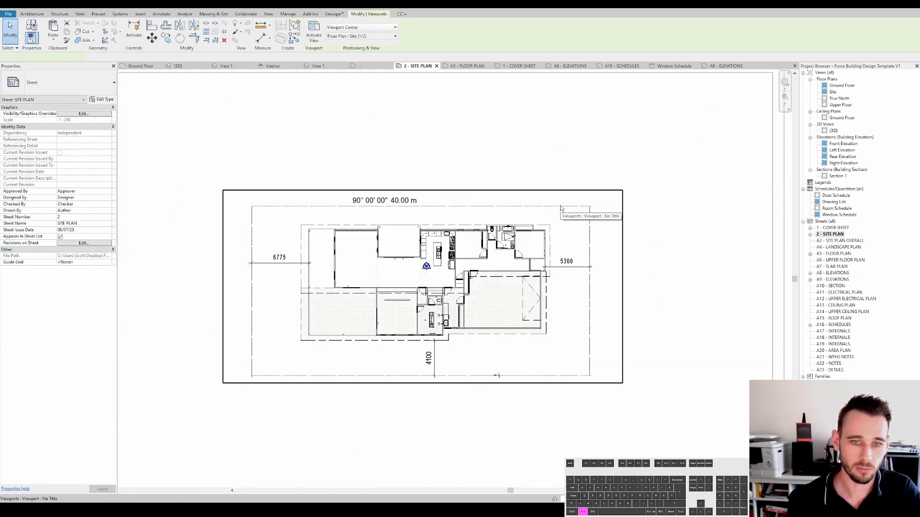
left_click(34, 14)
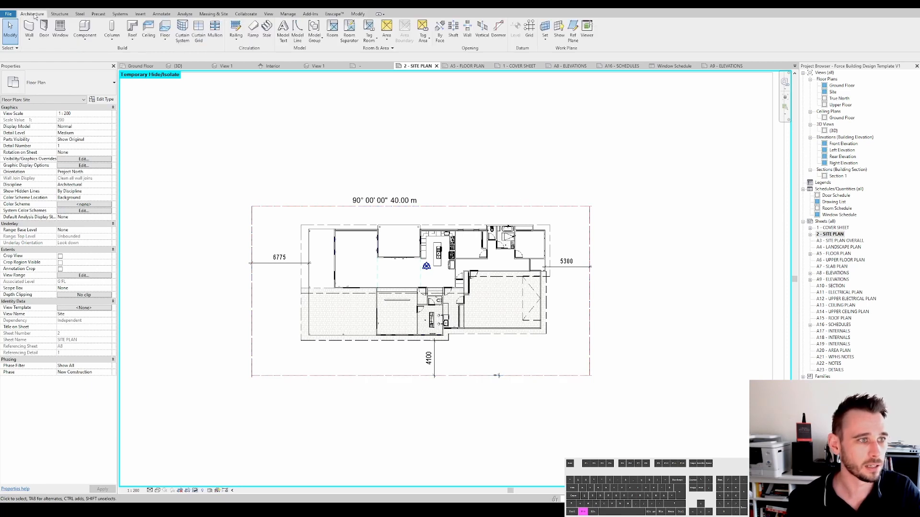
left_click(573, 34)
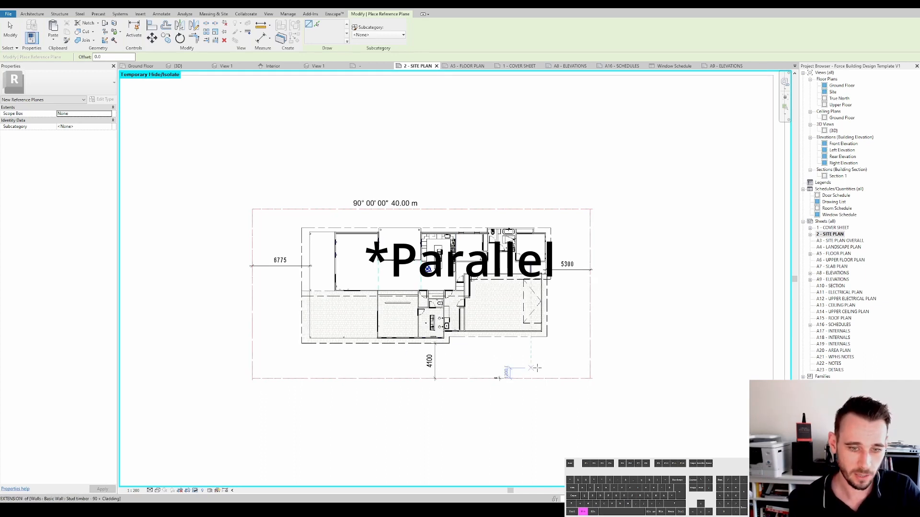
key("Escape")
key("Escape")
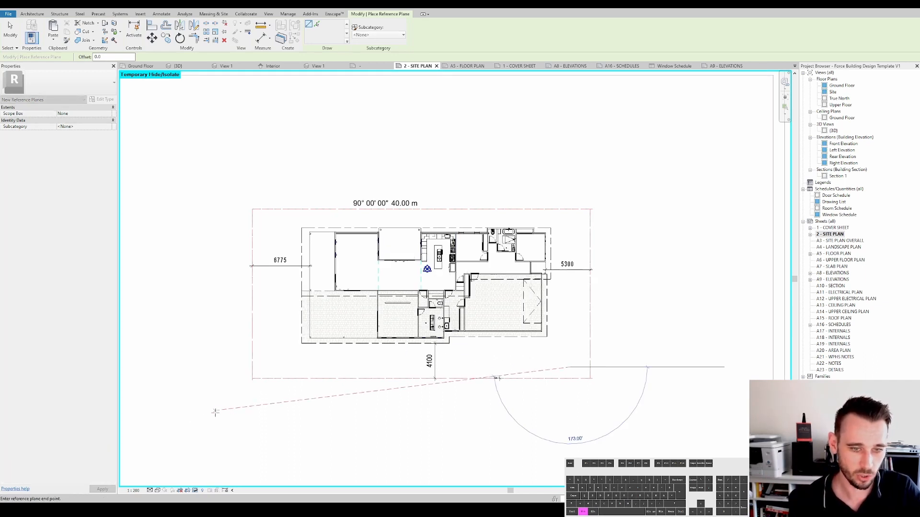
- Return to the A8 - ELEVATIONS sheet and activate the Front Elevation viewport again
double_click(837, 273)
scroll(554, 240, "down", 2)
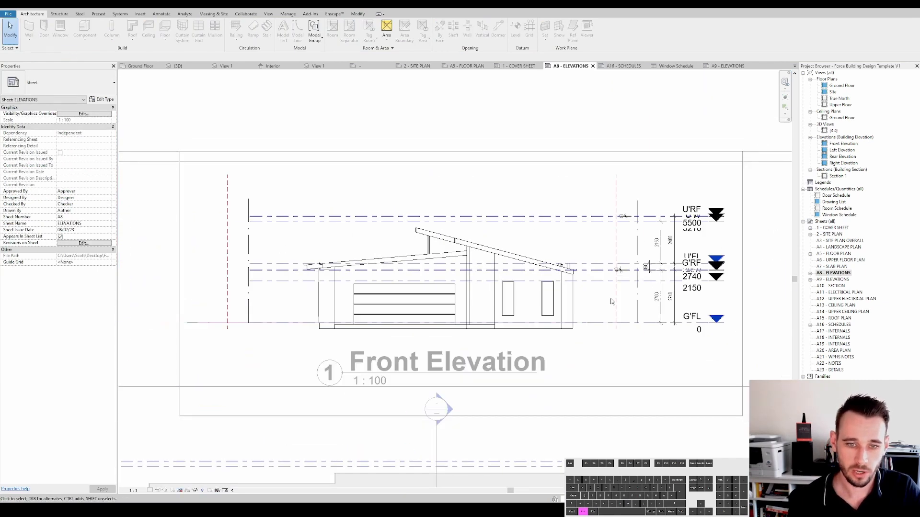
double_click(611, 301)
scroll(611, 301, "up", 2)
key("a")
key("l")
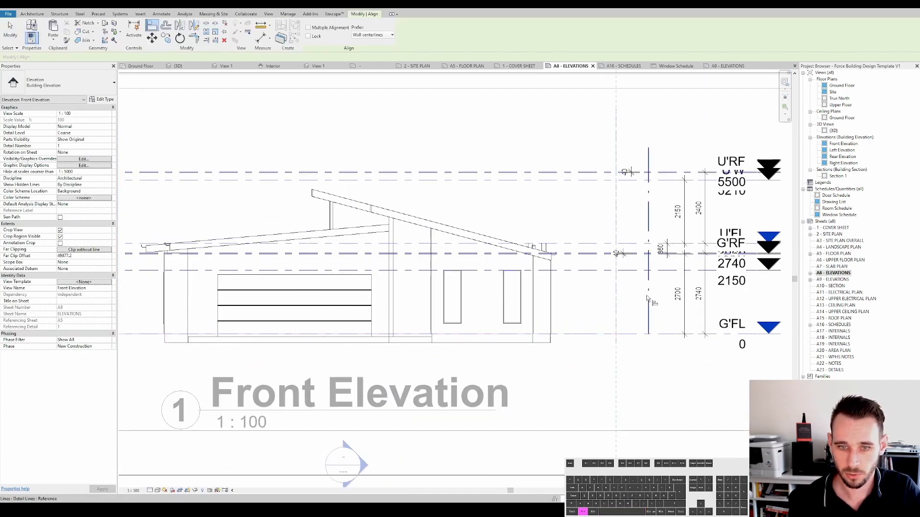
key("Escape")
scroll(648, 298, "down", 1)
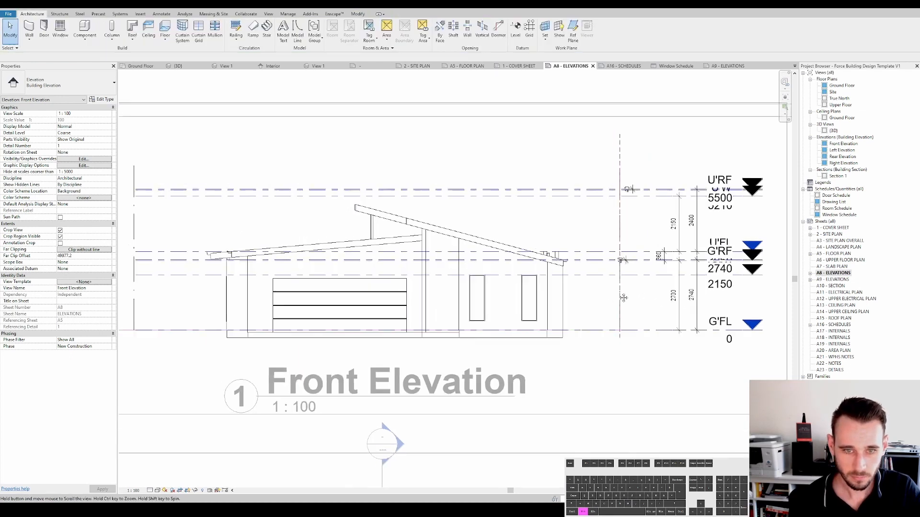
scroll(565, 164, "down", 2)
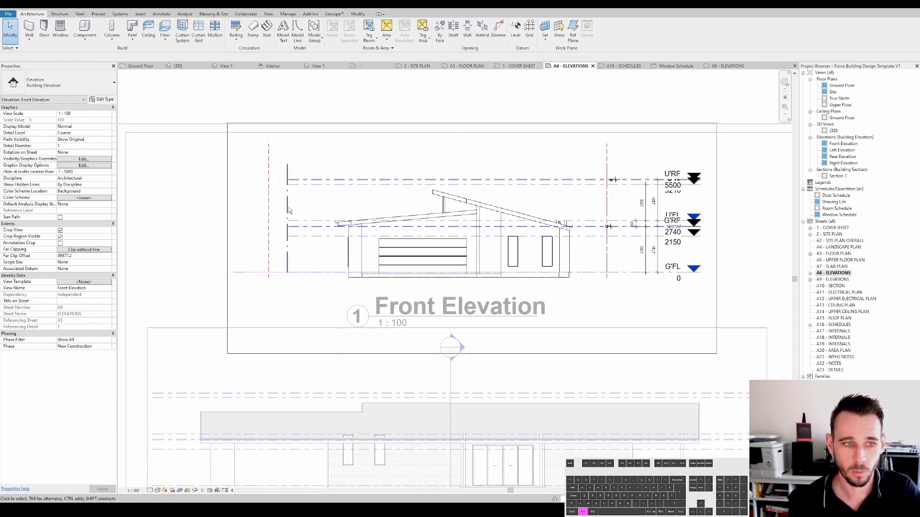
key("space")
key("Escape")
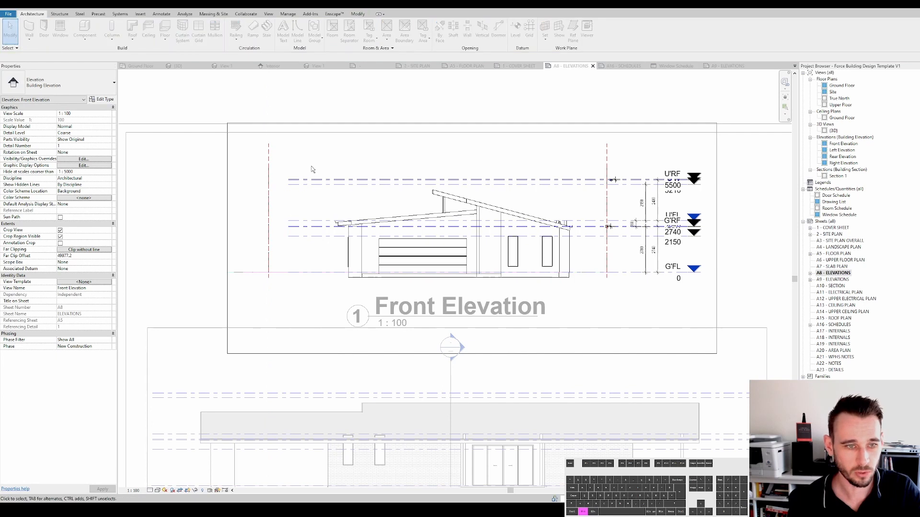
- Deactivate the viewport and open the Print dialog for the A8 - ELEVATIONS sheet
double_click(270, 106)
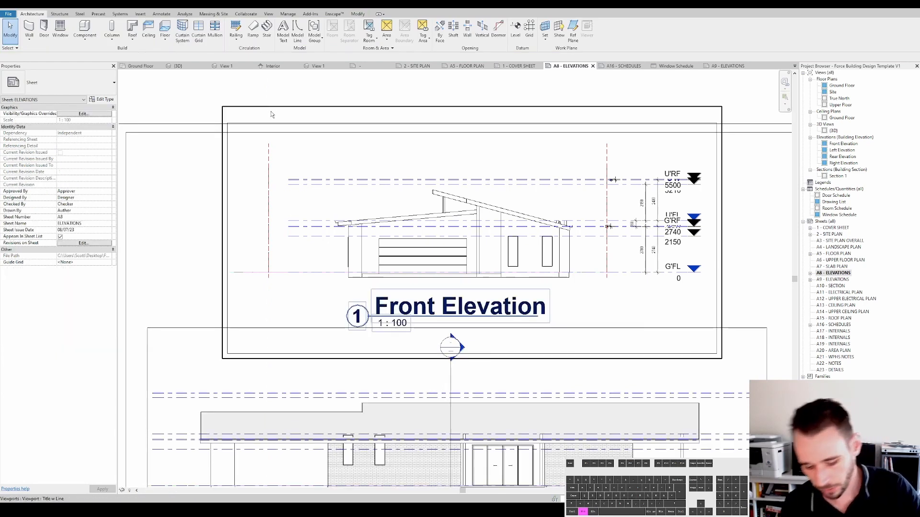
key("ctrl+p")
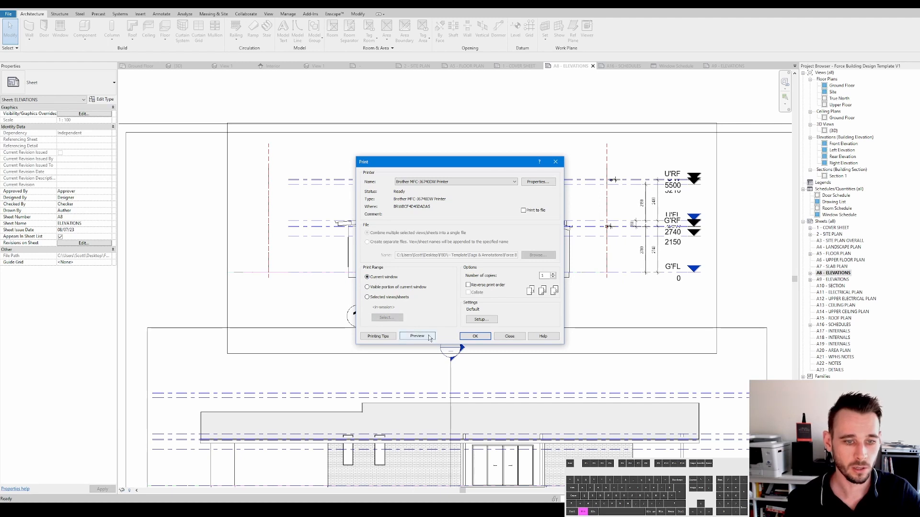
- Preview the printed A8 - ELEVATIONS sheet, close the preview and reactivate the Front Elevation viewport
left_click(418, 336)
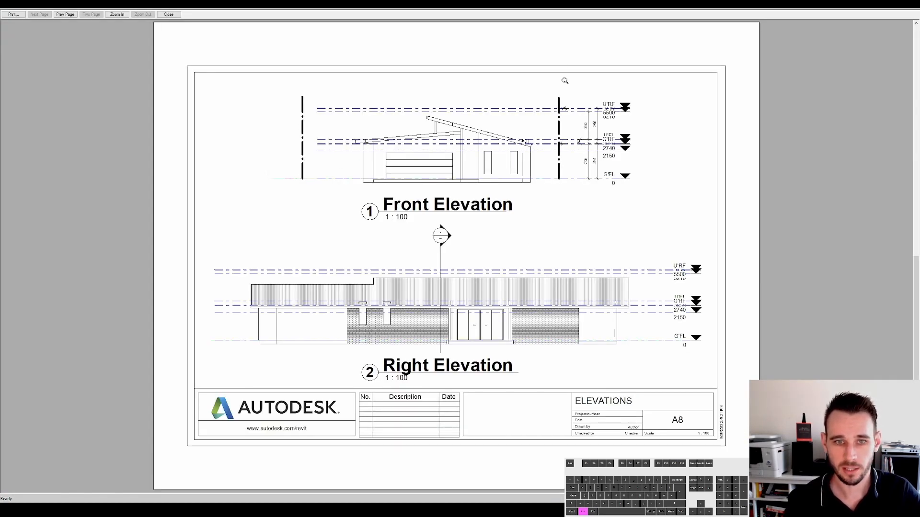
key("Escape")
scroll(580, 189, "down", 3)
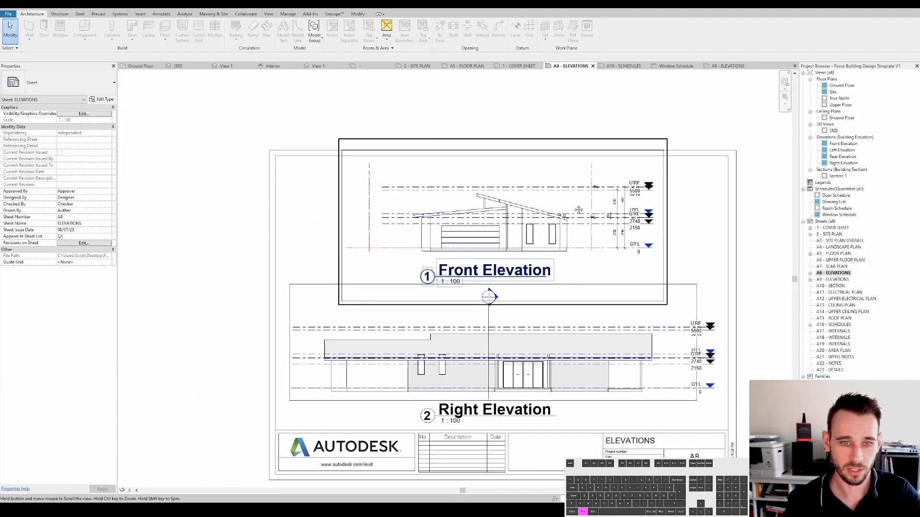
scroll(575, 173, "up", 2)
double_click(571, 168)
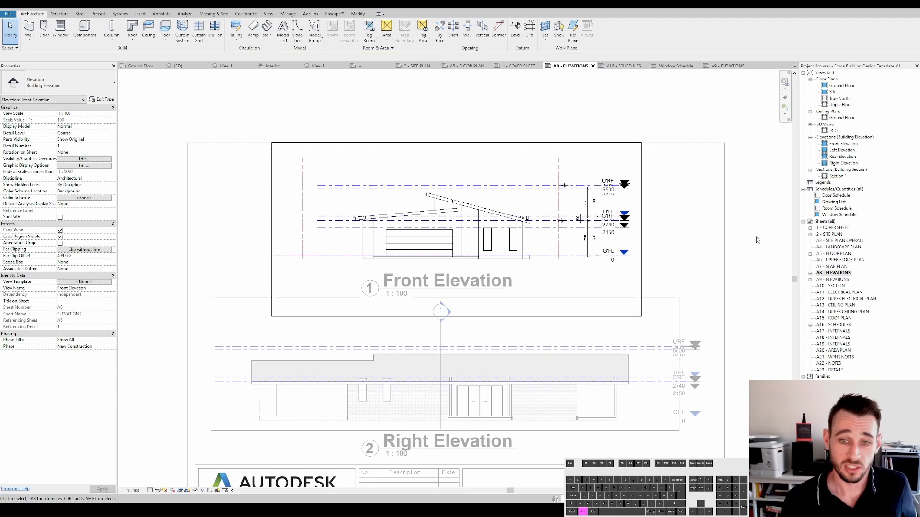
- Open the 2 - SITE PLAN sheet and the Ground Floor plan, zooming to the dimensions below the plan
double_click(827, 235)
middle_click_drag(453, 208, 472, 203)
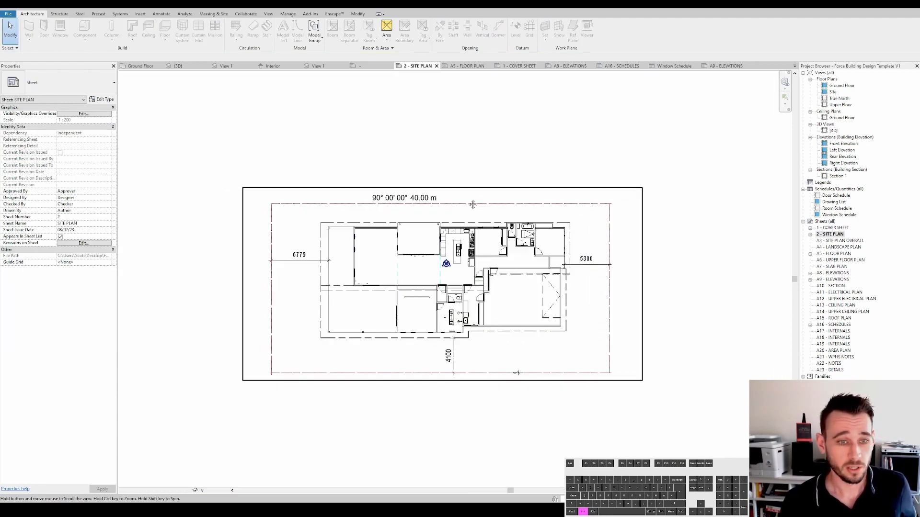
middle_click_drag(472, 203, 504, 191)
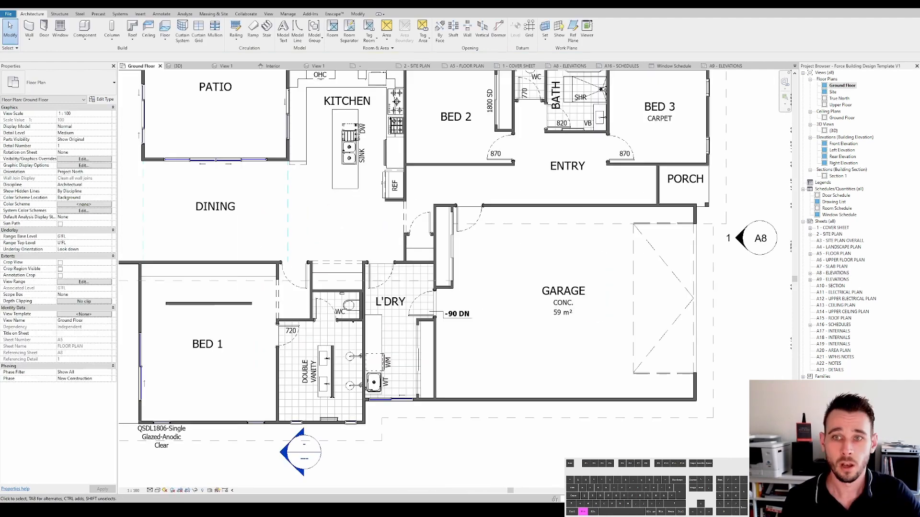
scroll(573, 258, "down", 3)
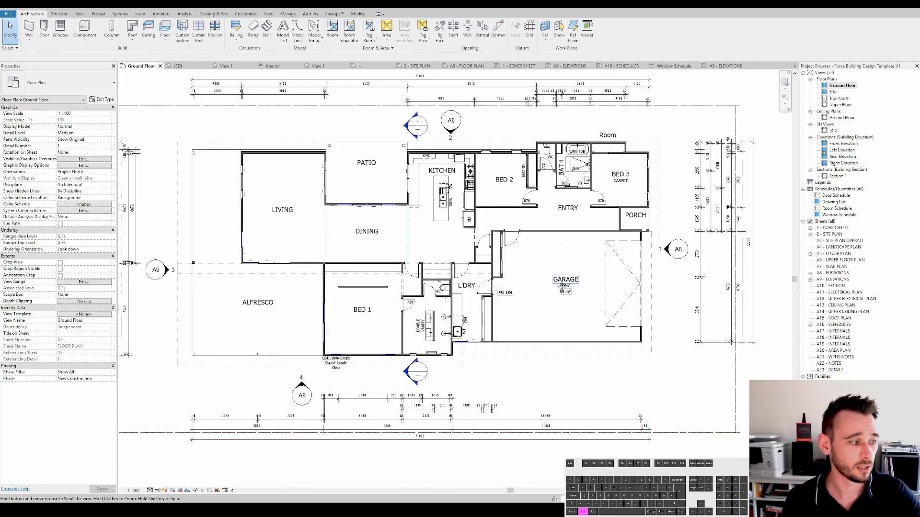
middle_click_drag(569, 303, 574, 263)
scroll(544, 378, "up", 2)
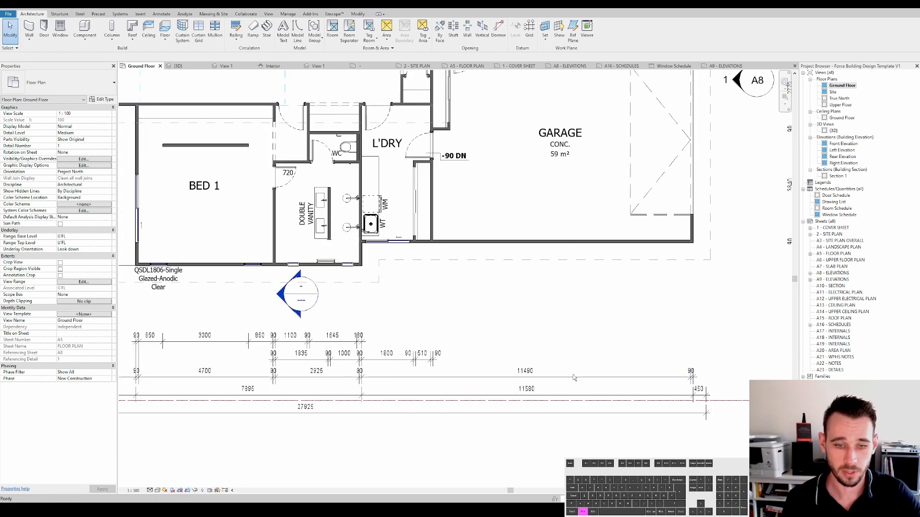
- Reposition the overall dimension strings beneath the ground floor plan, spacing them further below the building
left_click(544, 377)
scroll(488, 376, "up", 2)
scroll(584, 371, "down", 4)
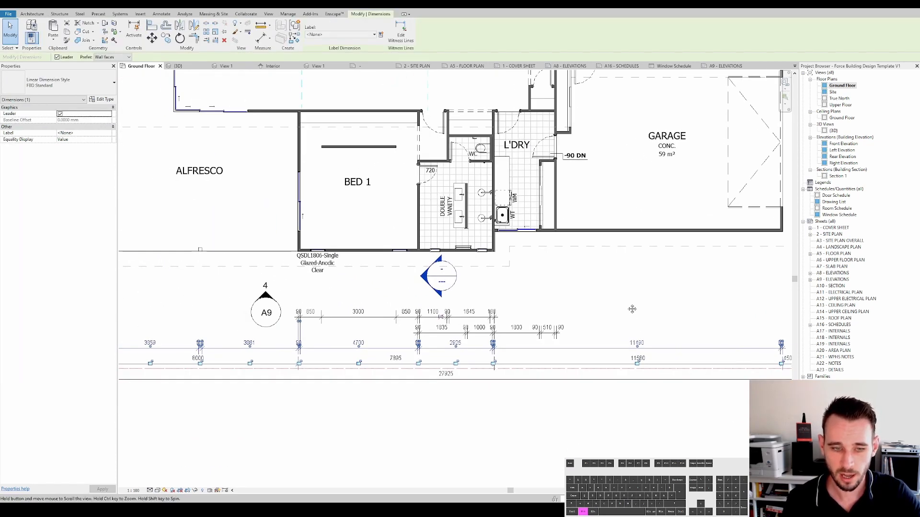
scroll(623, 315, "down", 3)
key("Escape")
middle_click_drag(617, 314, 565, 354)
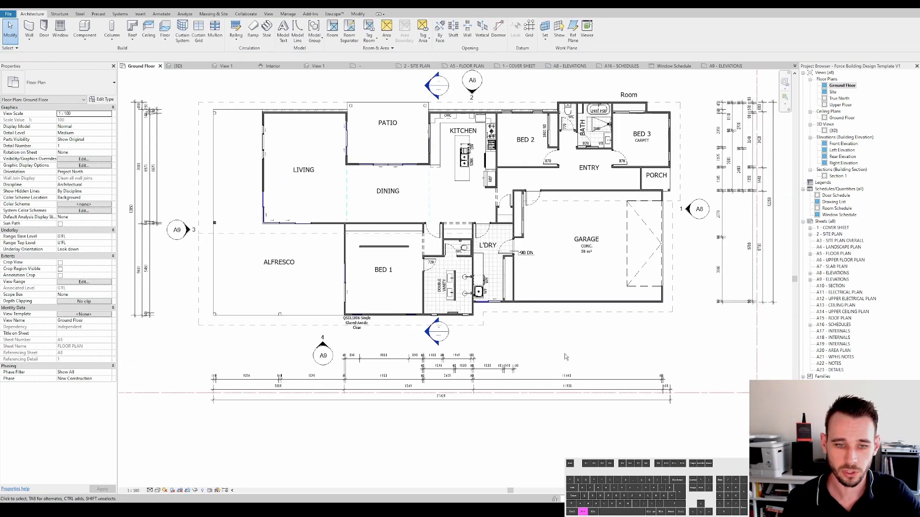
left_click(550, 403)
left_click_drag(550, 420, 550, 422)
key("Escape")
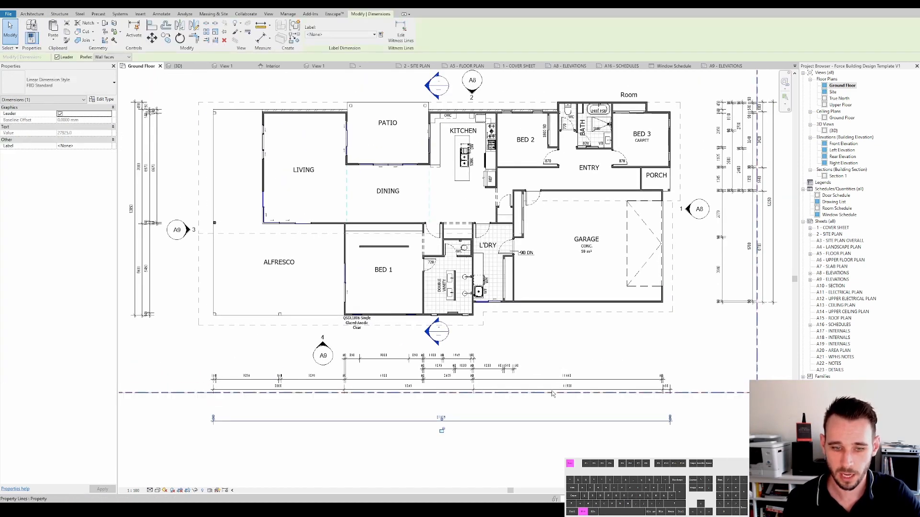
left_click_drag(554, 391, 555, 413)
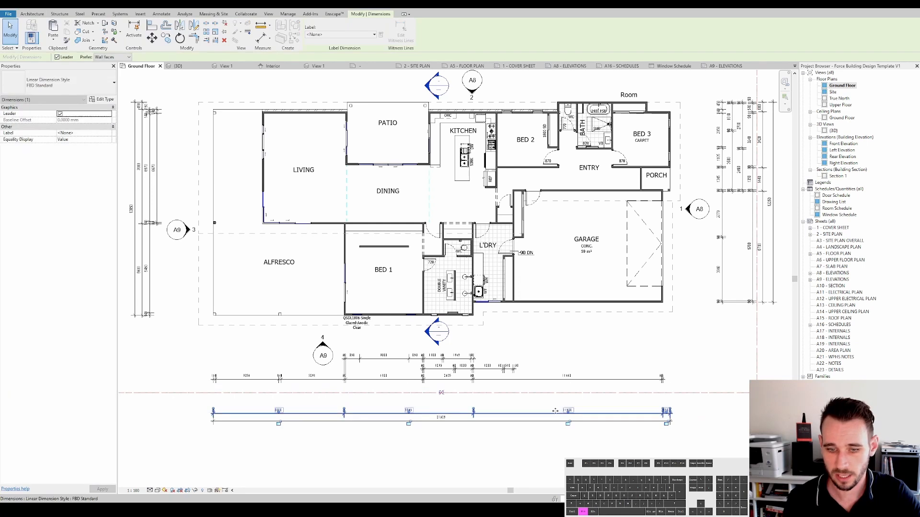
left_click(516, 386)
left_click_drag(493, 380, 494, 408)
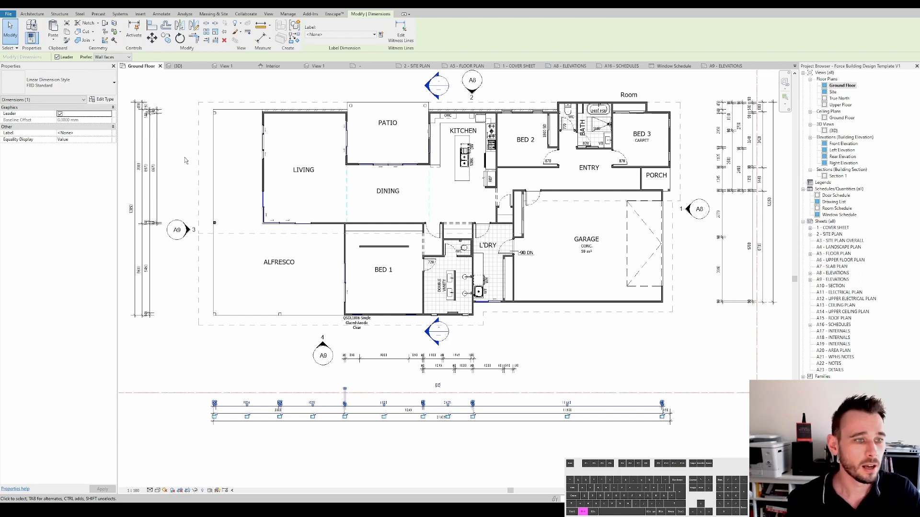
- Inspect the dimension strings along the plan's left side
scroll(152, 170, "up", 2)
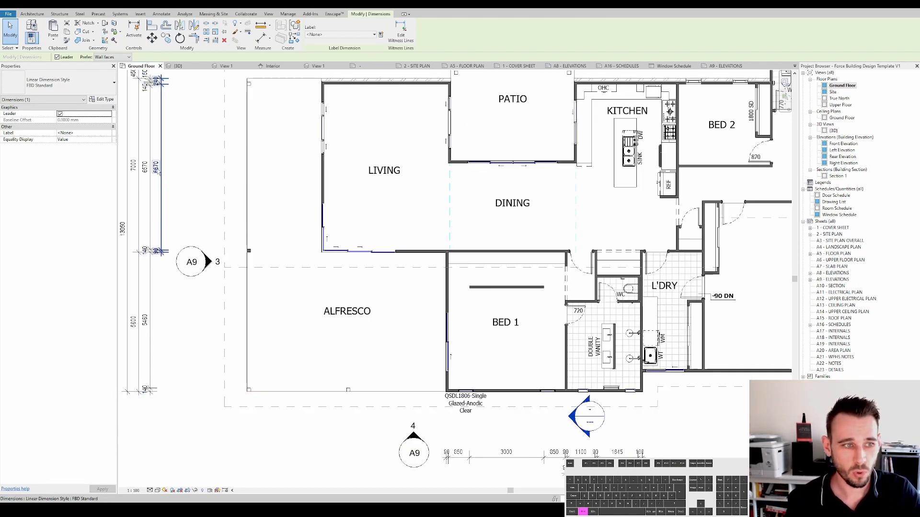
middle_click_drag(173, 168, 212, 205)
scroll(192, 176, "up", 3)
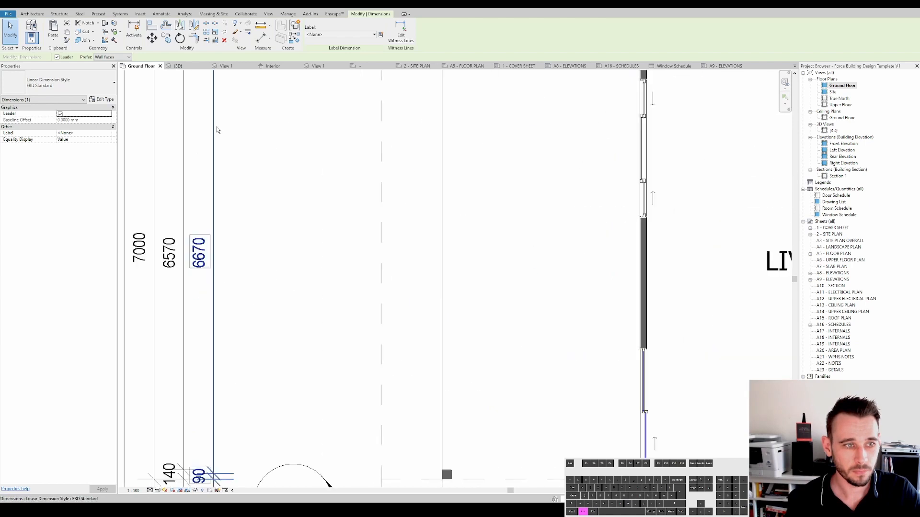
scroll(217, 130, "down", 2)
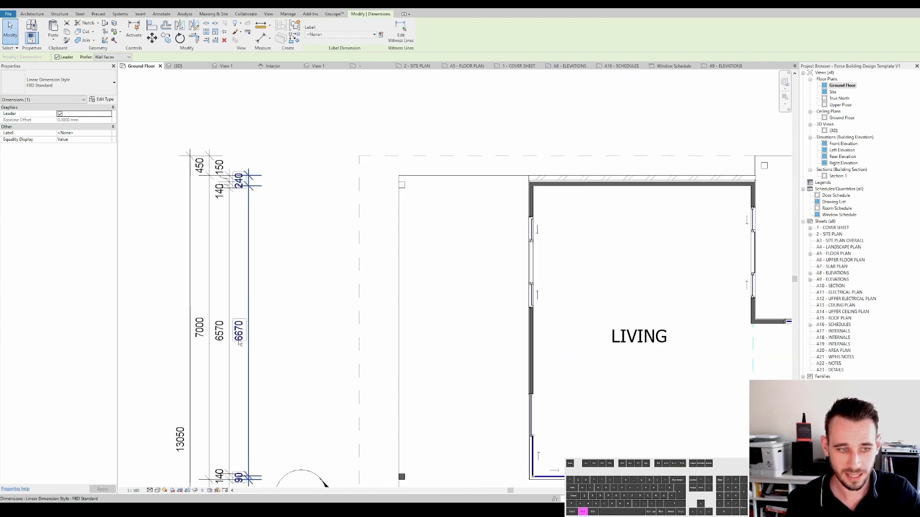
scroll(239, 341, "down", 3)
scroll(243, 281, "down", 2)
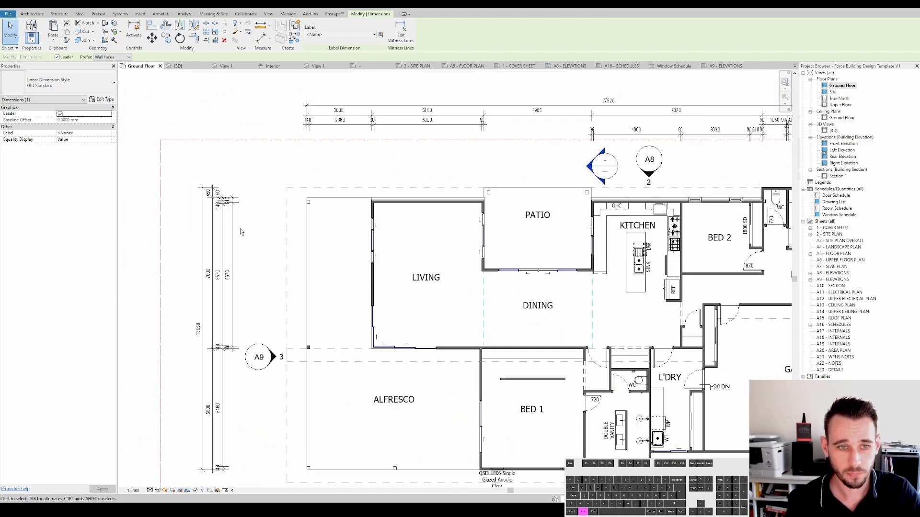
scroll(241, 232, "down", 3)
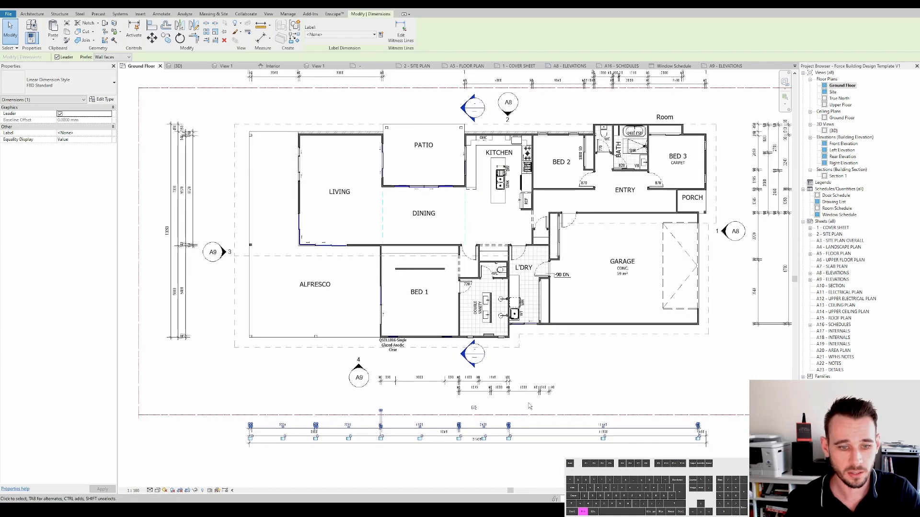
- Select a dimension string below the plan and review the dimension string type options in its type properties
left_click(517, 401)
scroll(509, 391, "up", 3)
left_click(516, 393)
scroll(516, 394, "up", 2)
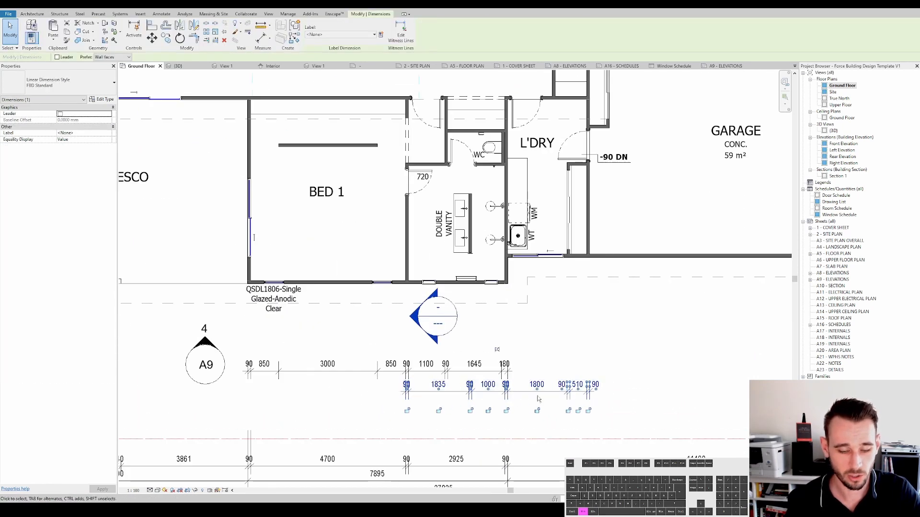
middle_click_drag(553, 401, 475, 345)
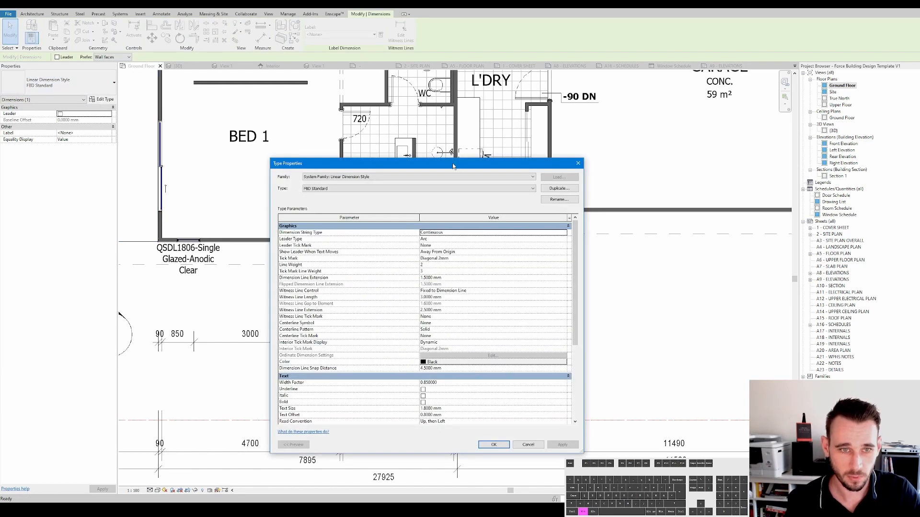
left_click_drag(453, 165, 643, 129)
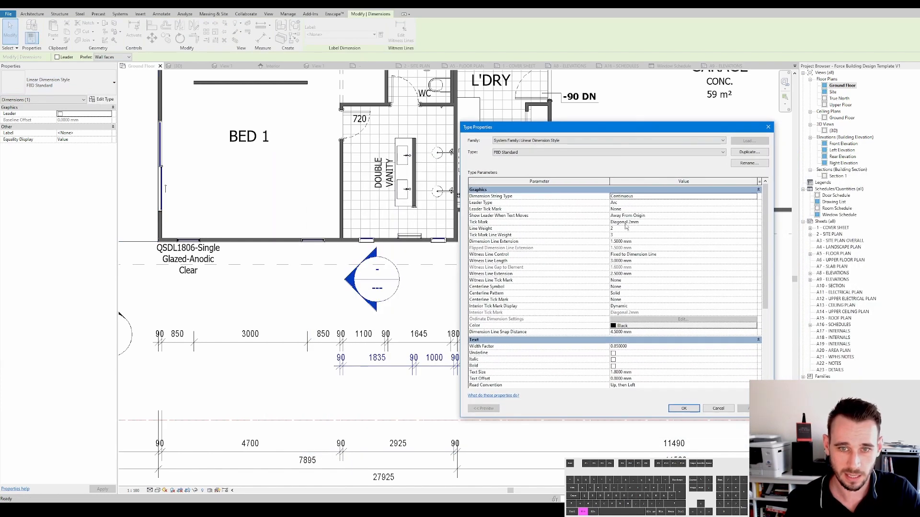
left_click(643, 196)
left_click(753, 197)
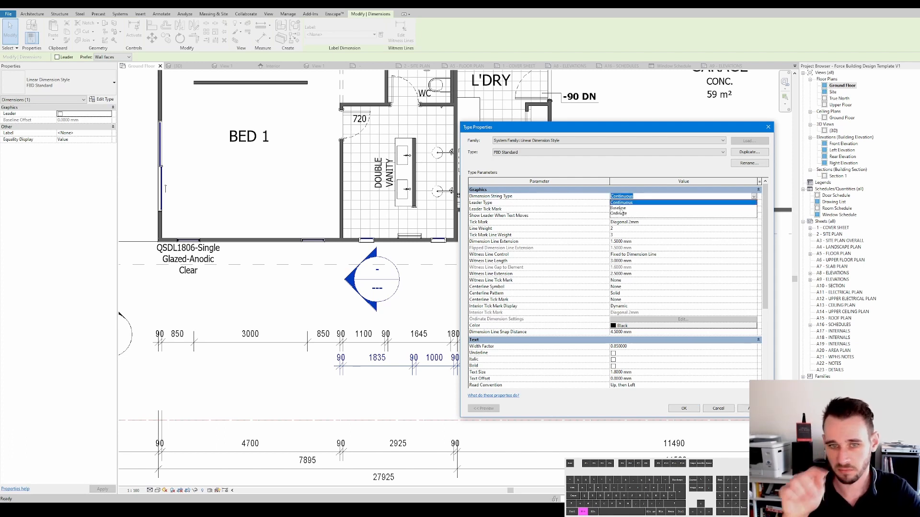
key("Escape")
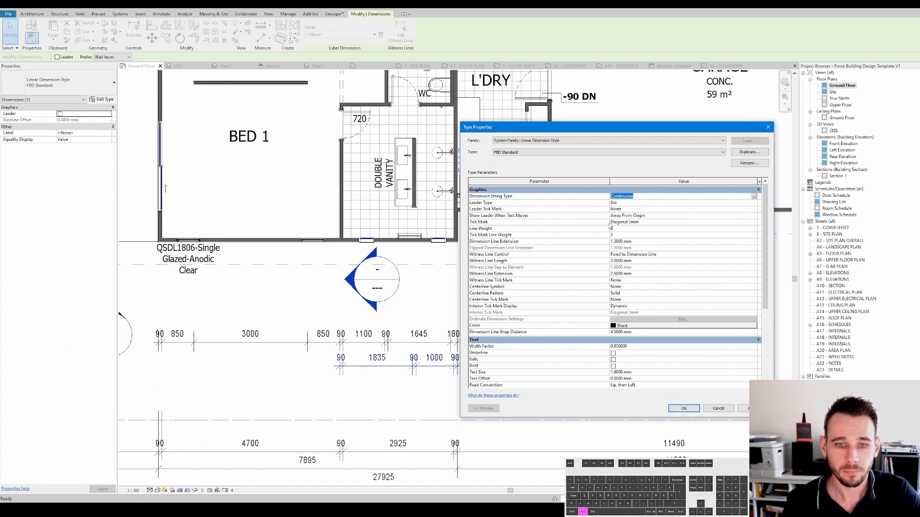
- Try the Open Dot 1.5mm tick mark on the FBD Standard dimension type and apply it
left_click(660, 223)
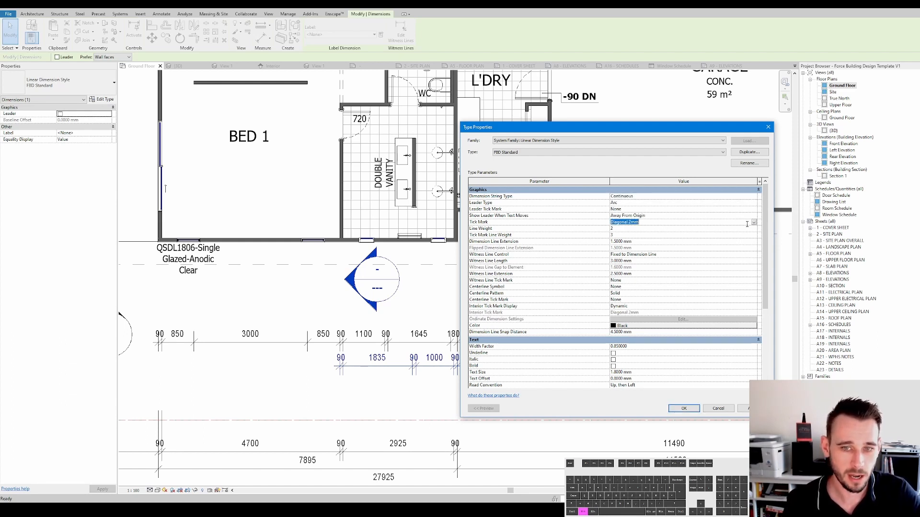
left_click_drag(625, 128, 690, 123)
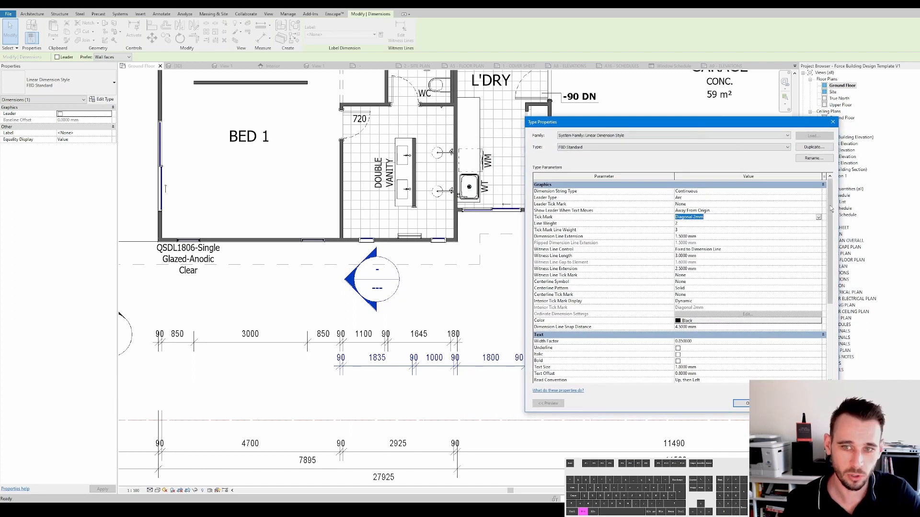
left_click(818, 217)
scroll(705, 244, "down", 1)
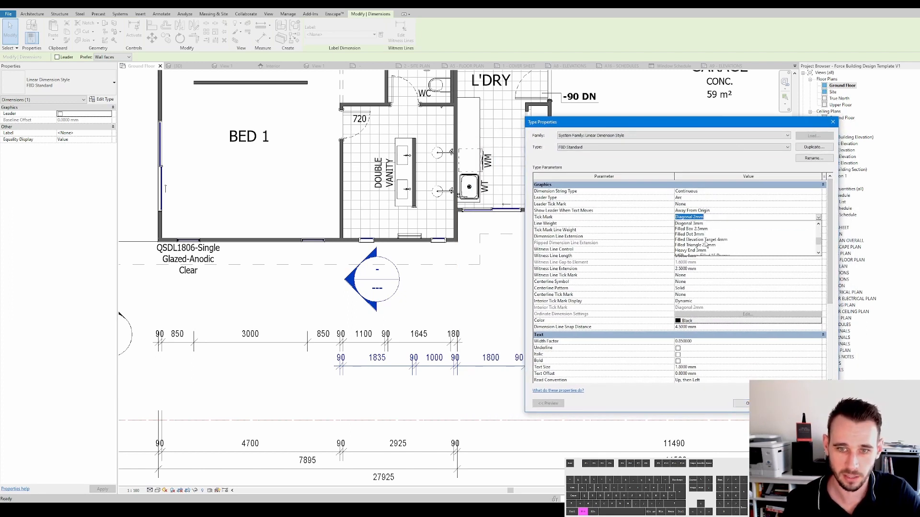
scroll(700, 250, "down", 1)
left_click(700, 245)
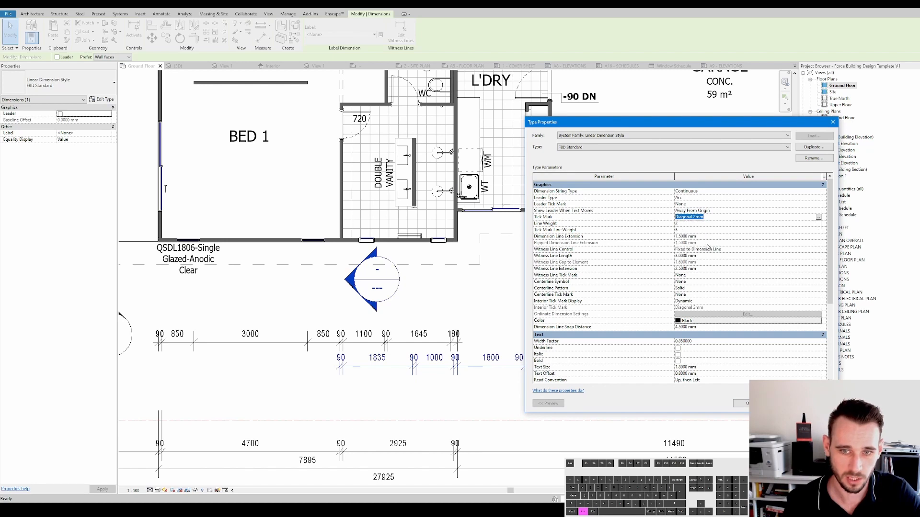
left_click(818, 403)
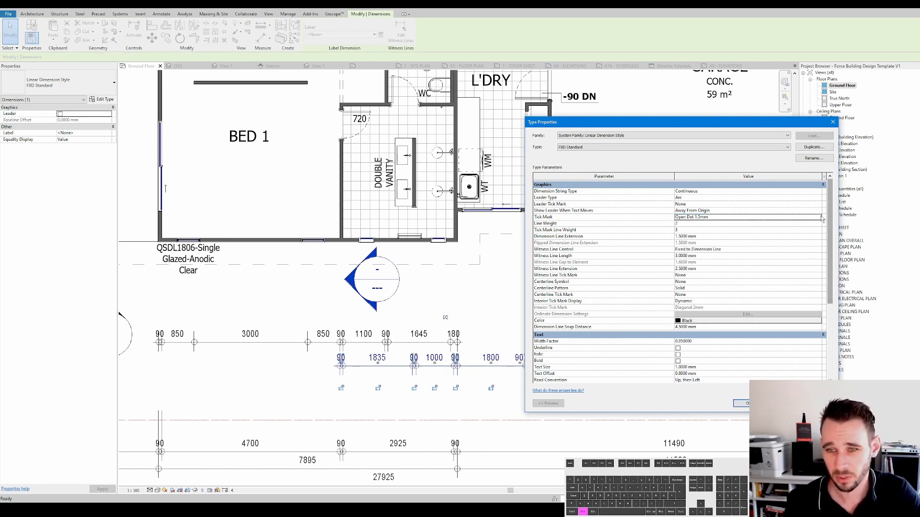
- Set the dimension type's tick mark back to Diagonal 2mm, apply and close the type properties
left_click(740, 217)
scroll(713, 240, "up", 3)
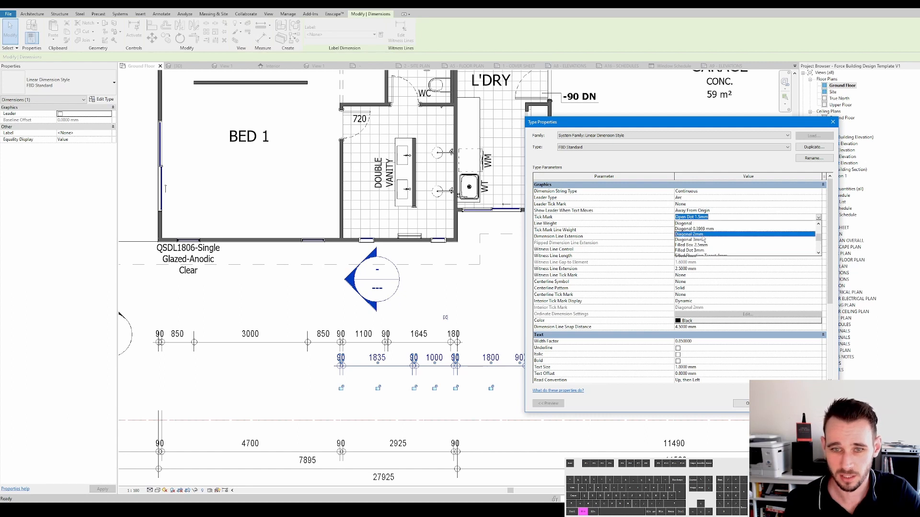
left_click(706, 235)
left_click(818, 403)
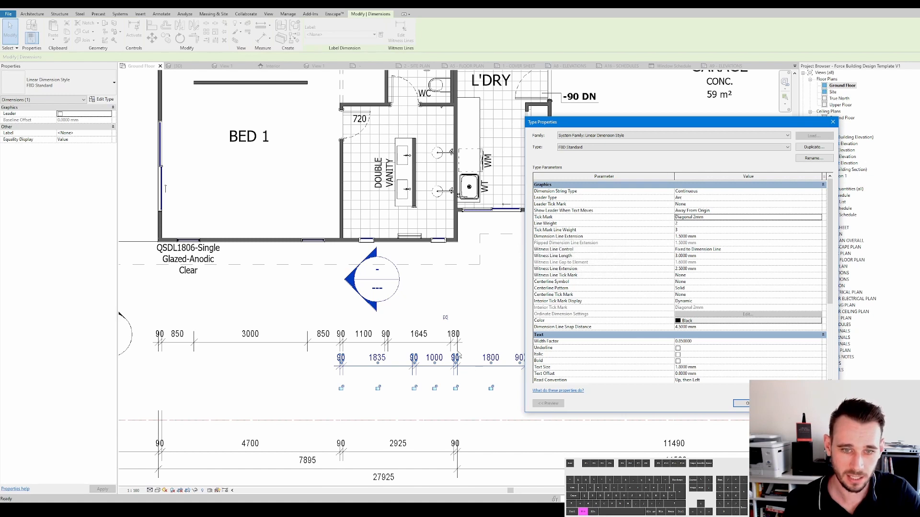
left_click(738, 403)
scroll(468, 341, "up", 5)
key("Escape")
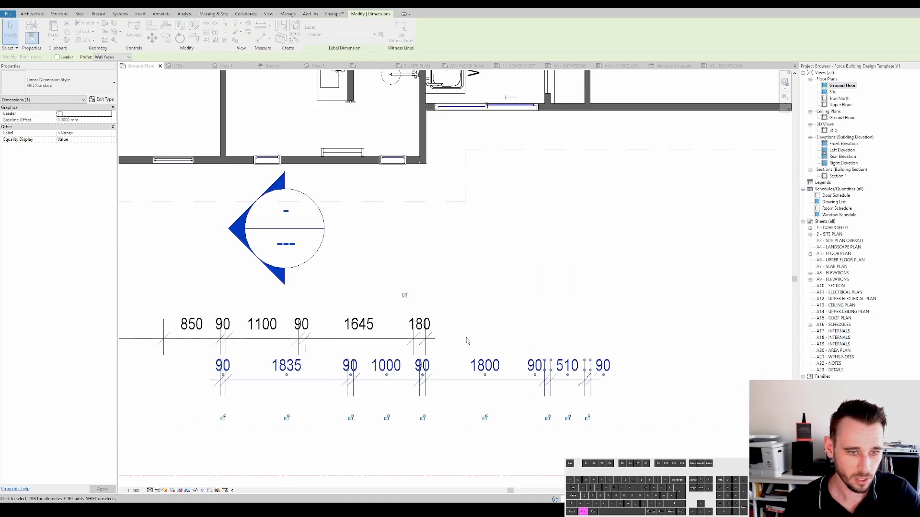
- Turn off thin lines and zoom in on the dimension tick marks
key("t")
key("l")
middle_click_drag(468, 341, 500, 307)
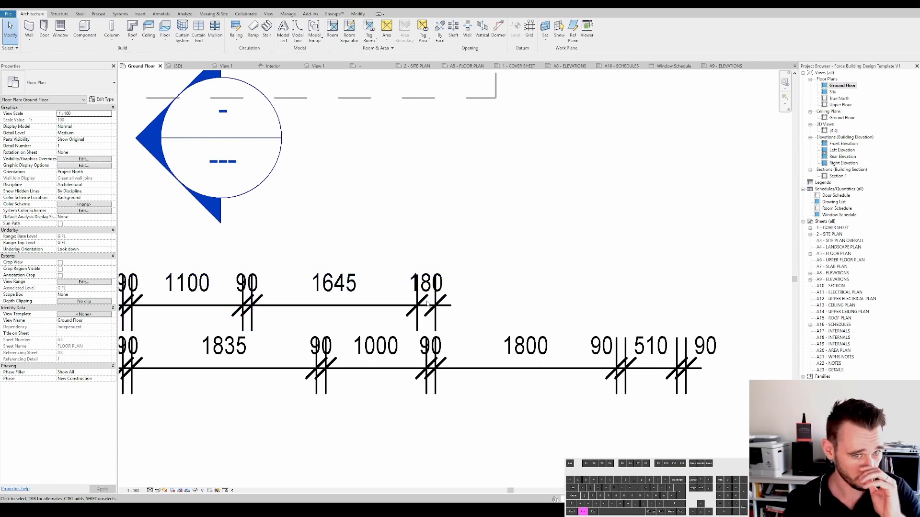
- Set the FBD Standard dimension type's line weight to 5
left_click(430, 310)
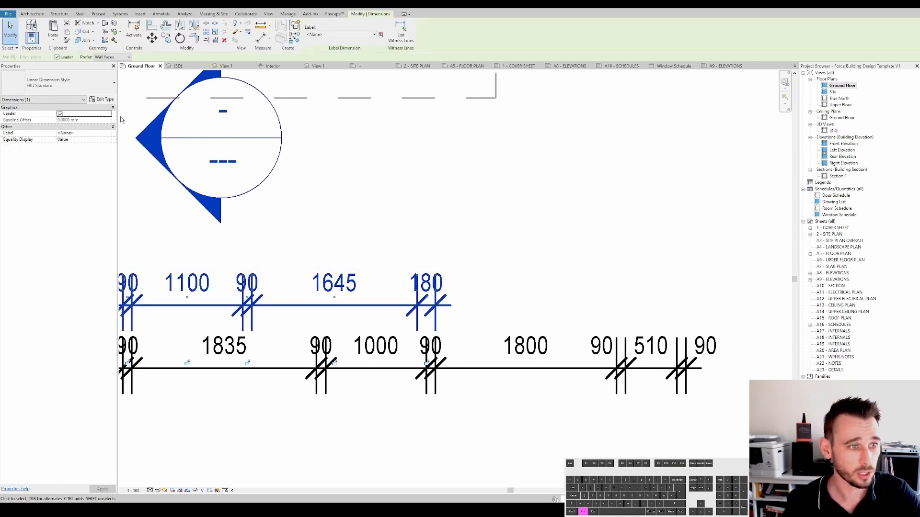
left_click(104, 100)
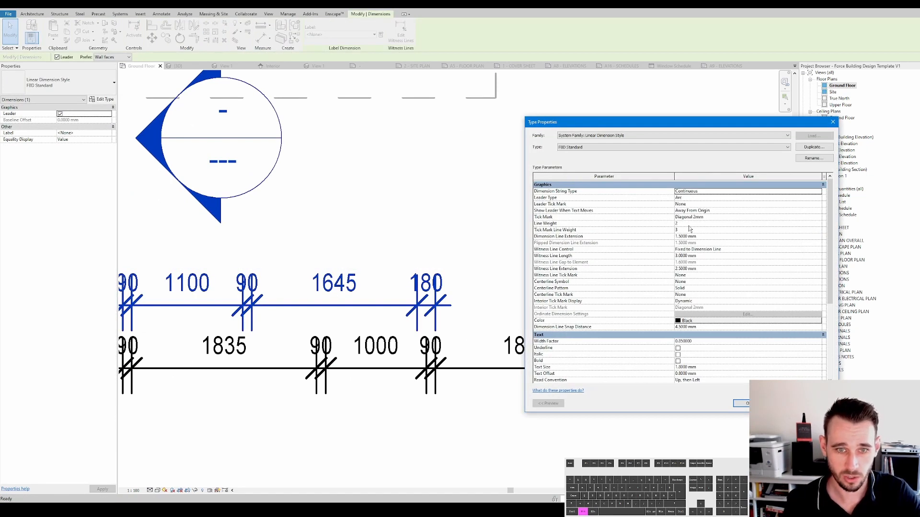
left_click(689, 223)
type("5")
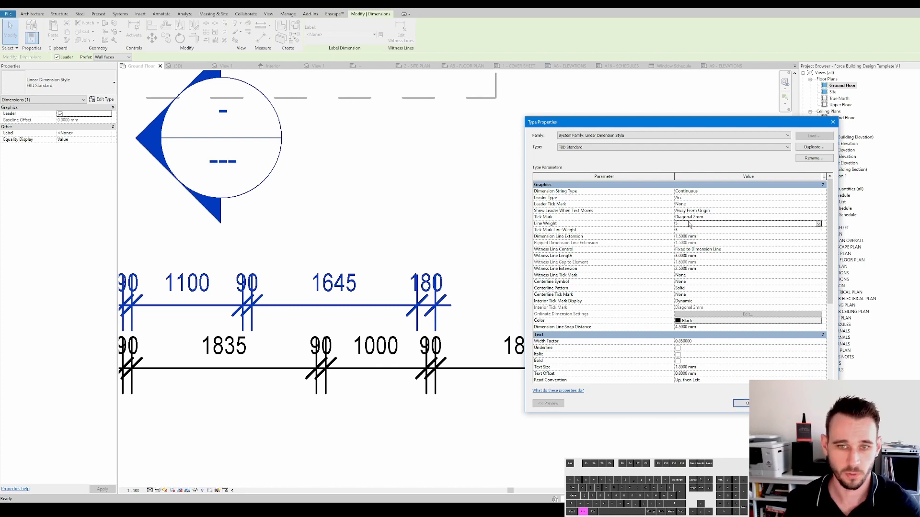
key("Return")
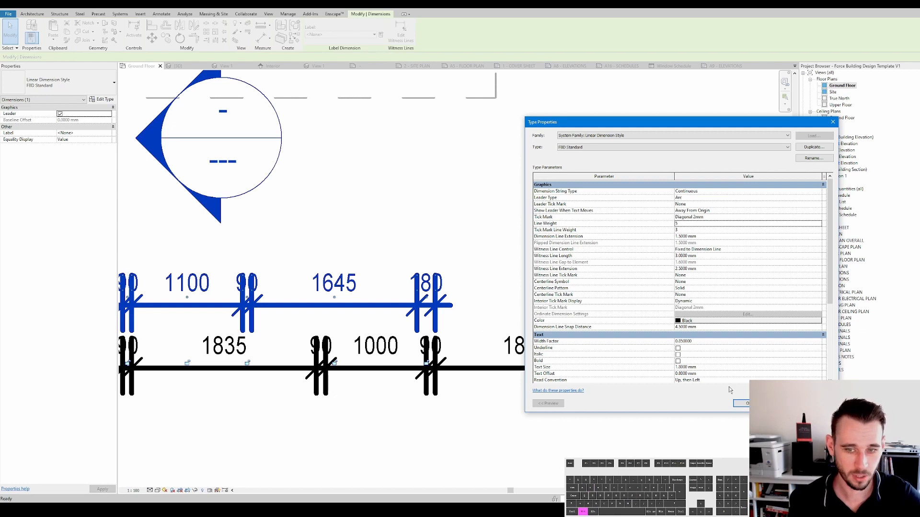
left_click(741, 404)
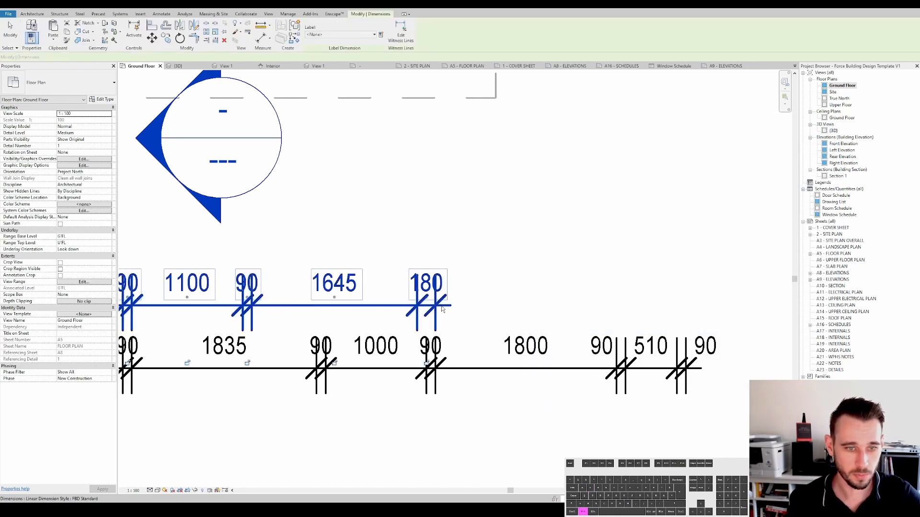
- Review the FBD Standard dimension type's graphic parameters in its type properties
left_click(102, 99)
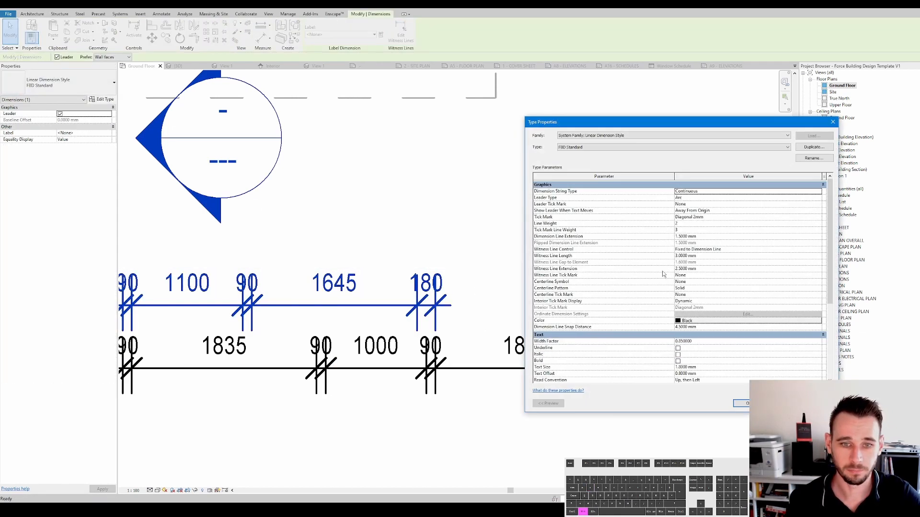
scroll(633, 257, "down", 1)
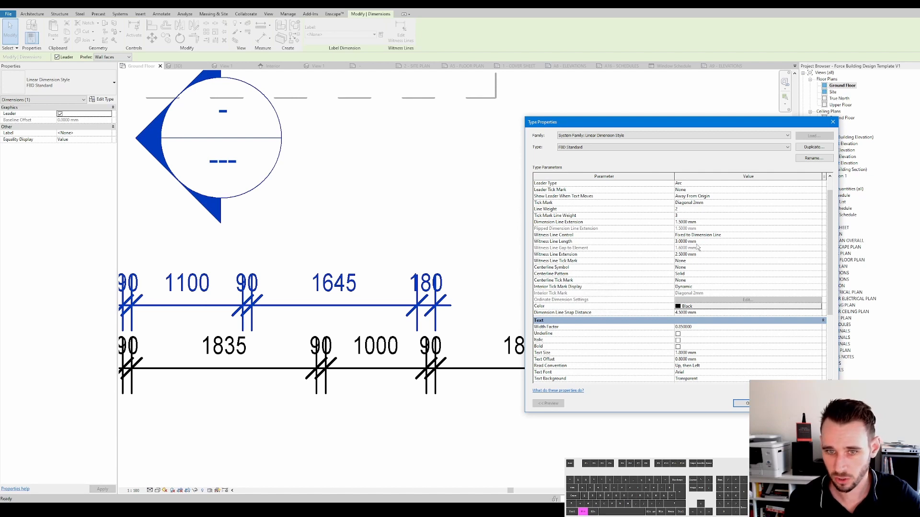
key("Escape")
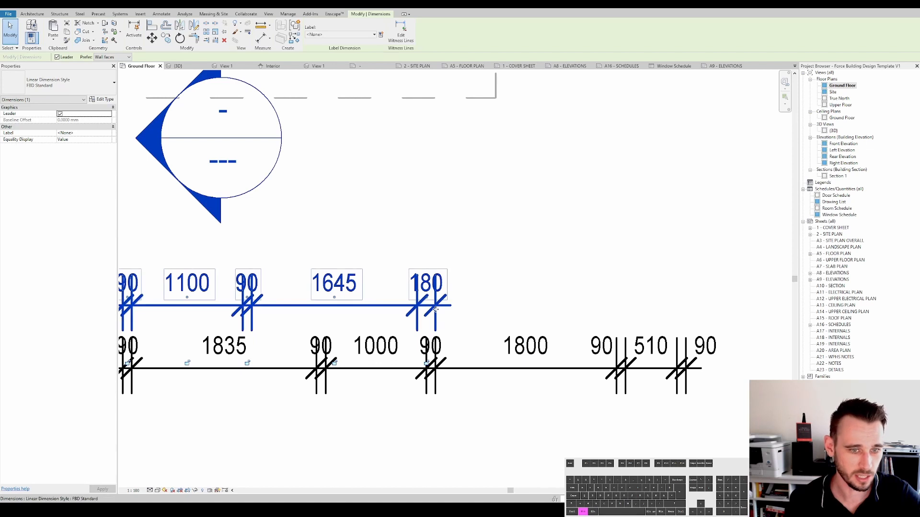
left_click(151, 179)
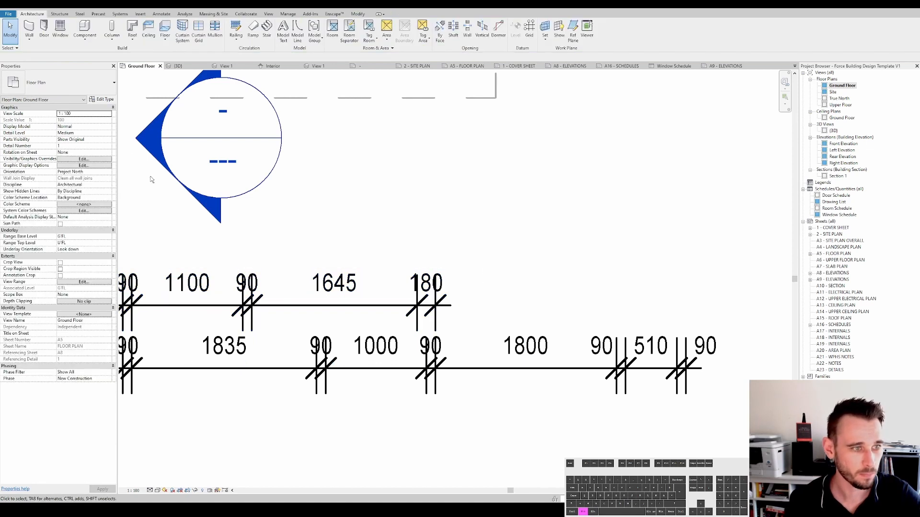
left_click(108, 100)
key("Escape")
left_click(438, 305)
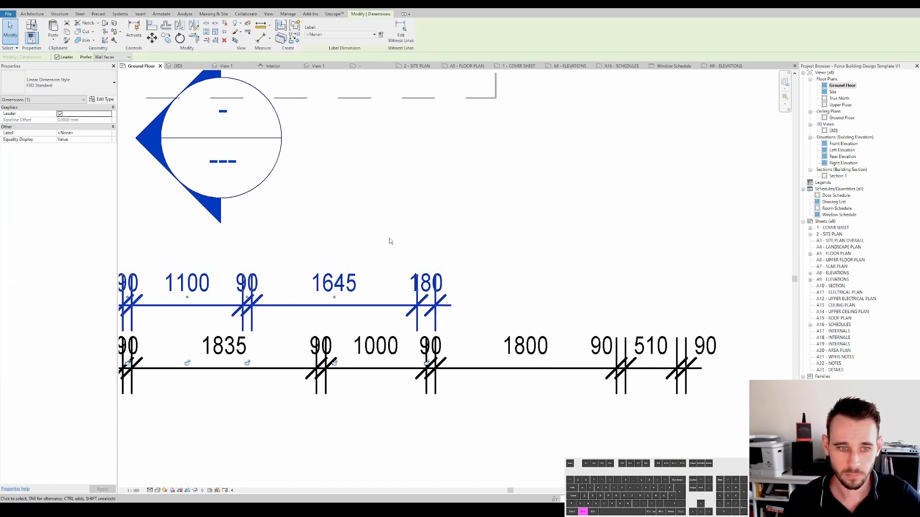
left_click(106, 99)
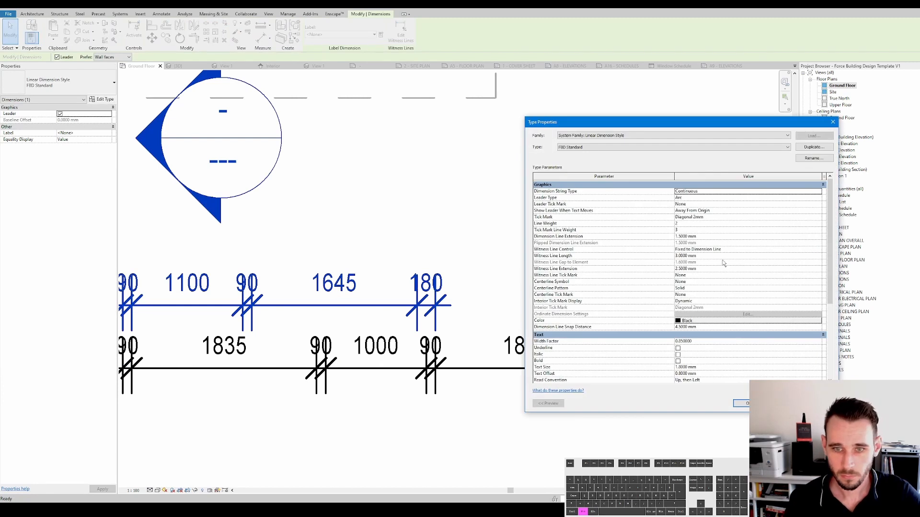
scroll(723, 263, "down", 4)
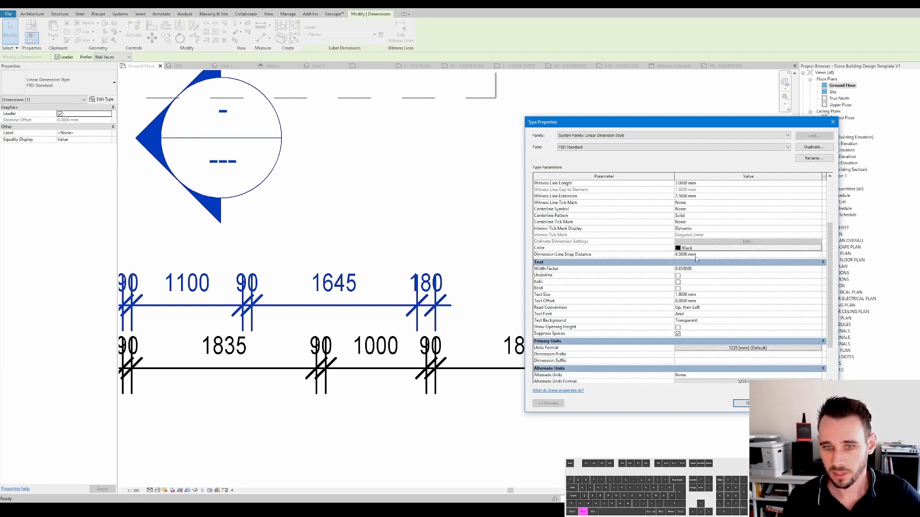
key("Escape")
key("Escape")
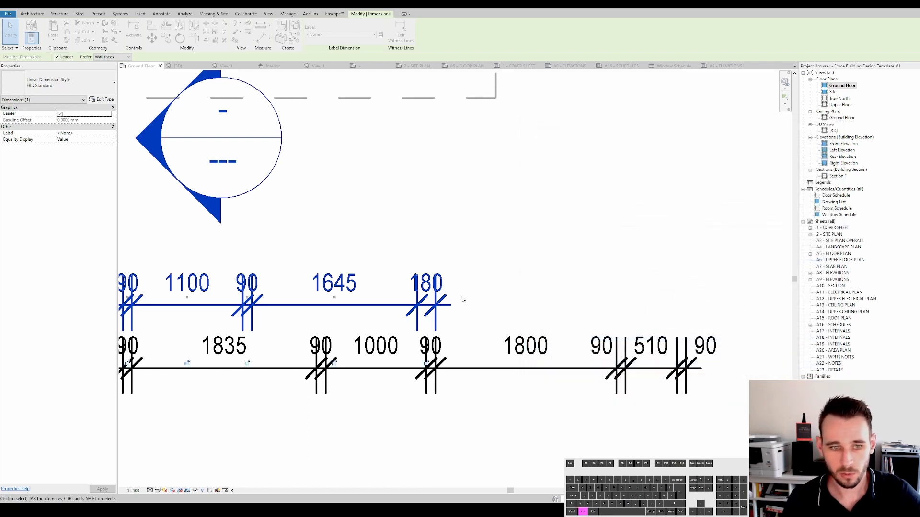
- Move the upper dimension string closer to the lower one and reposition its dimension text
scroll(463, 299, "down", 2)
middle_click_drag(469, 299, 674, 281)
scroll(673, 280, "down", 1)
scroll(500, 272, "down", 1)
left_click_drag(542, 310, 544, 347)
scroll(594, 291, "up", 1)
left_click_drag(608, 279, 608, 339, "ctrl")
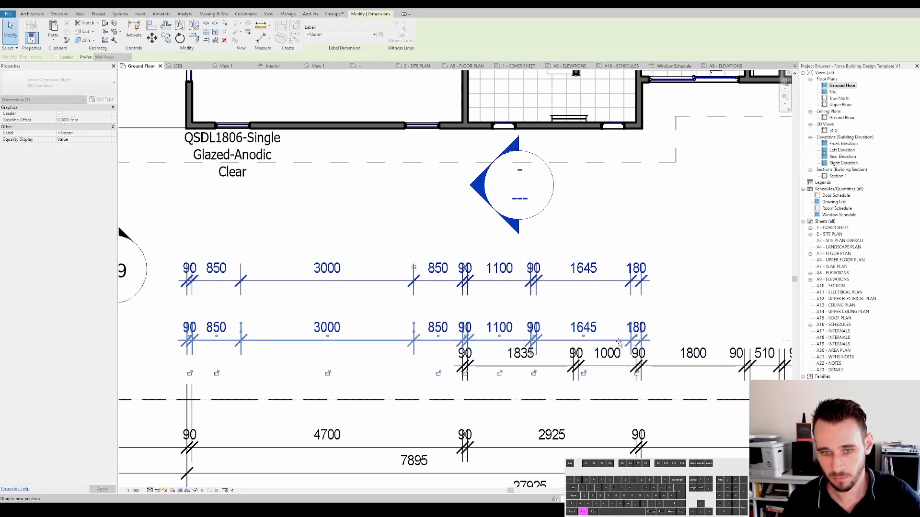
left_click_drag(622, 341, 622, 341)
scroll(621, 341, "down", 1)
middle_click_drag(622, 341, 571, 323)
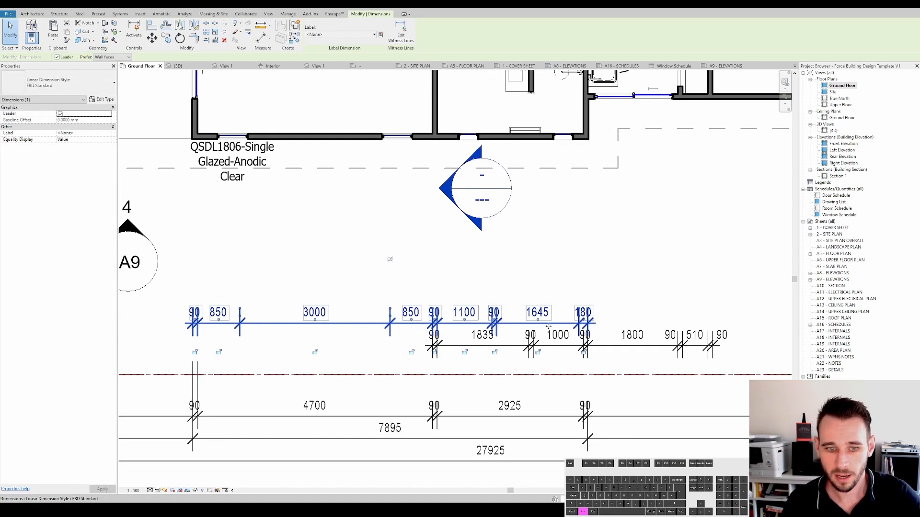
scroll(506, 341, "up", 2)
left_click(461, 346)
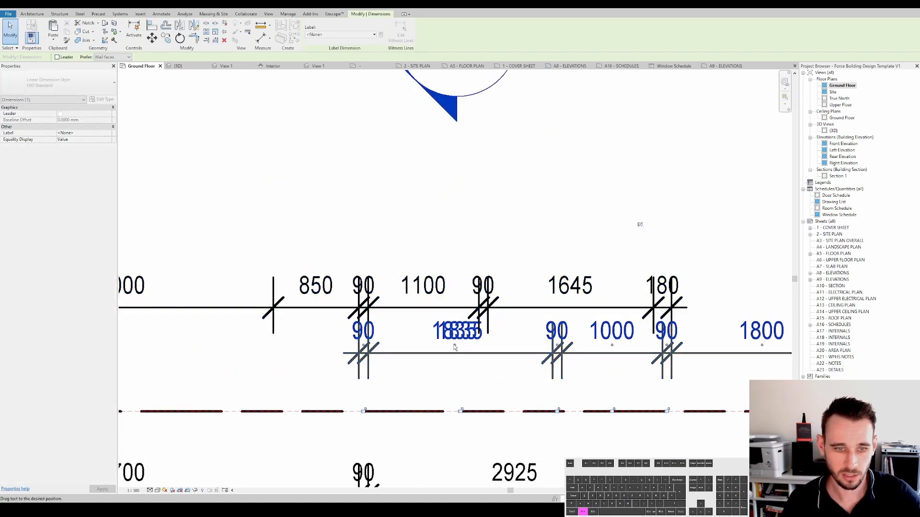
scroll(454, 345, "down", 2)
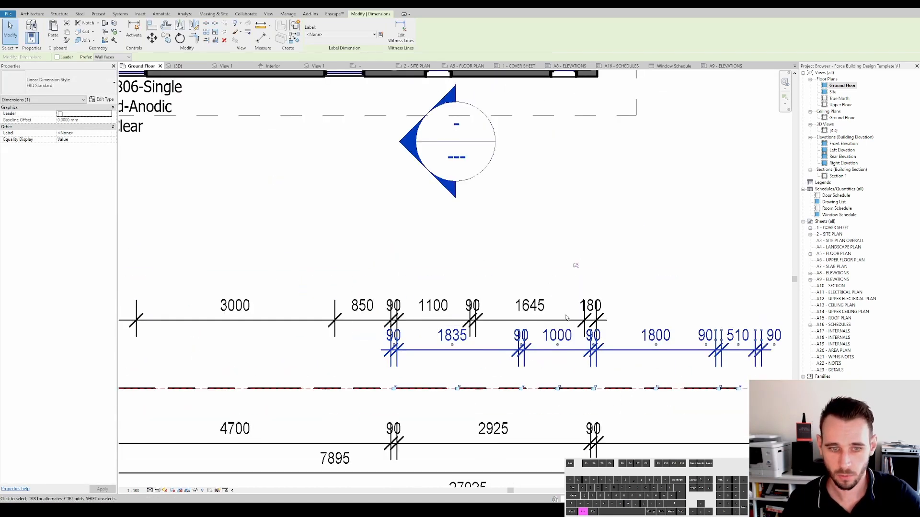
- Examine the FBD Standard dimension type's text font and text background settings
left_click(519, 322)
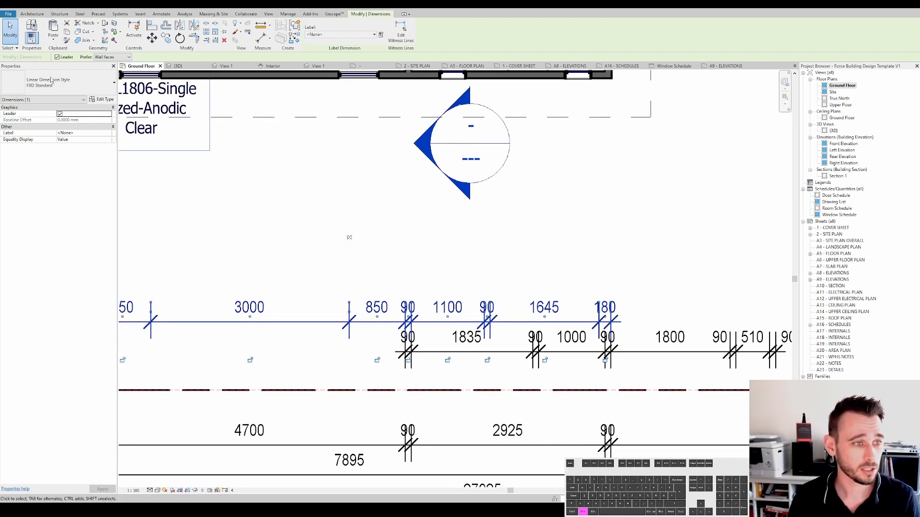
left_click(102, 99)
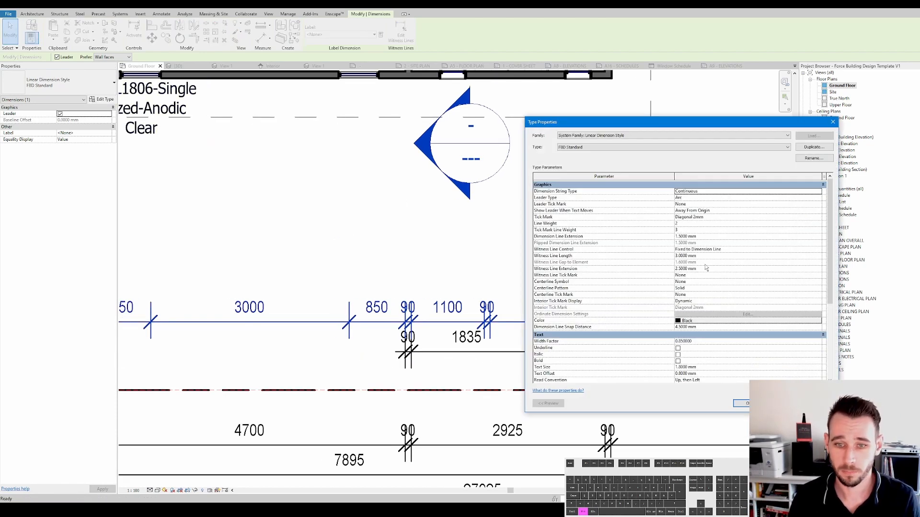
scroll(703, 299, "down", 2)
scroll(711, 311, "down", 3)
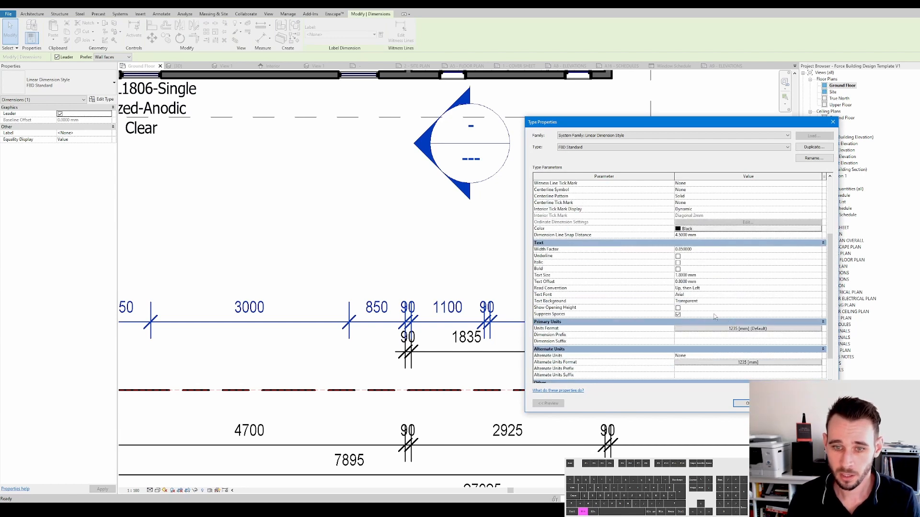
left_click(694, 295)
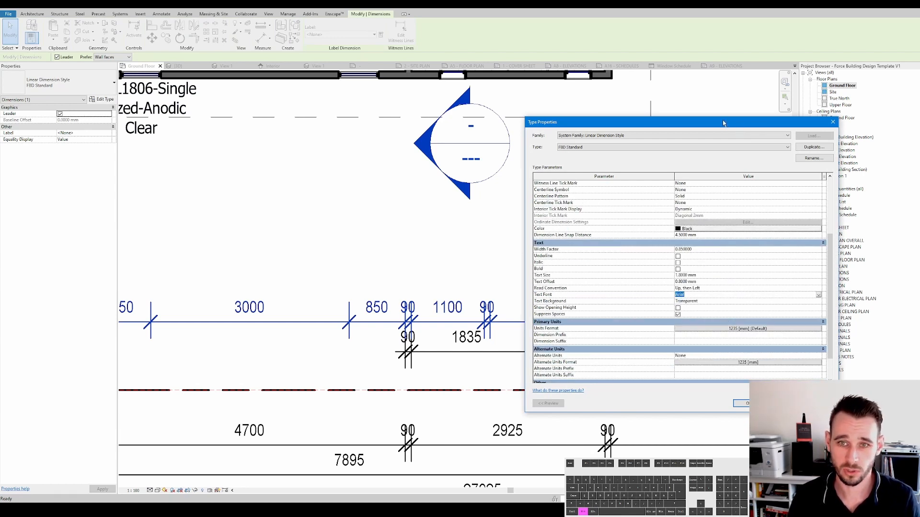
left_click_drag(723, 123, 779, 127)
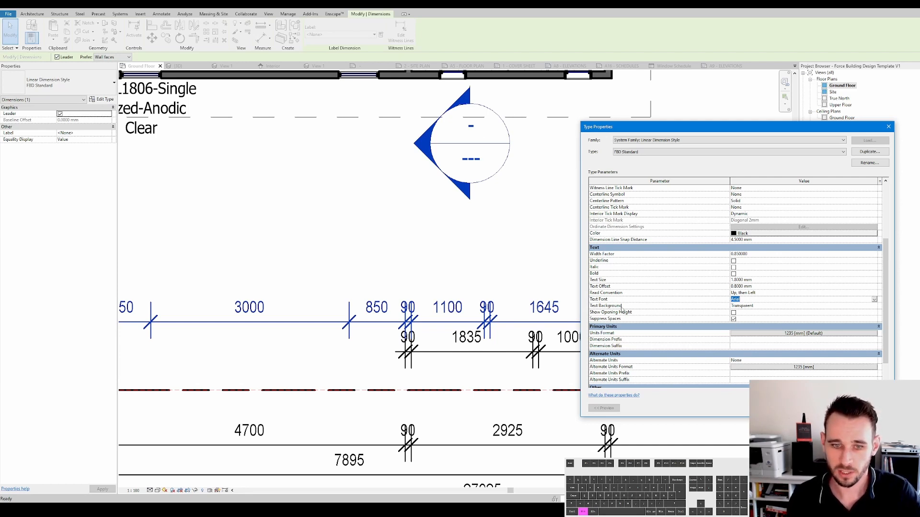
left_click(768, 305)
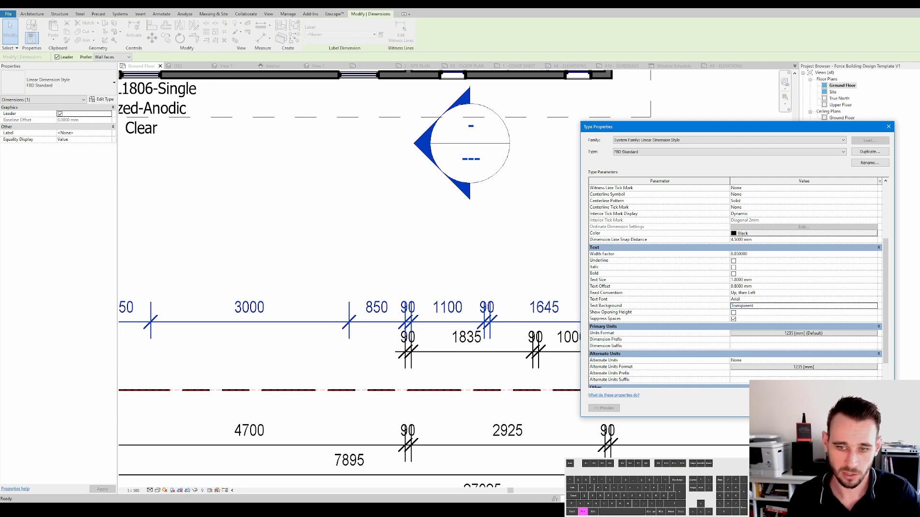
key("Return")
- Shift the crowded 90 dimension text clear of the tick marks and turn off its leader
scroll(467, 317, "up", 2)
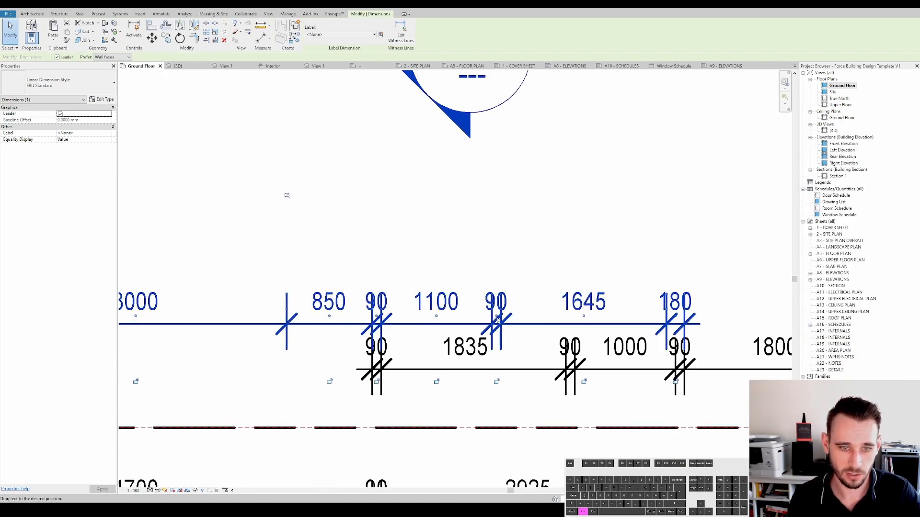
left_click_drag(497, 316, 518, 316)
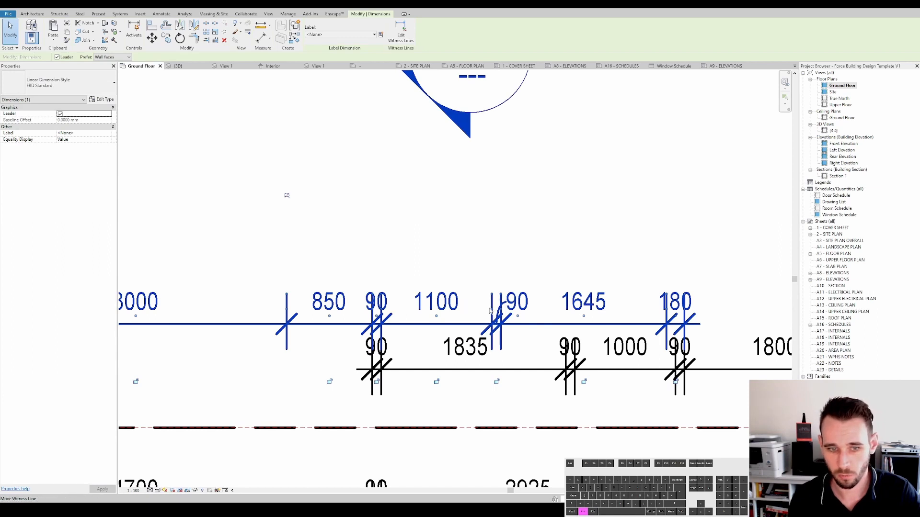
left_click(59, 113)
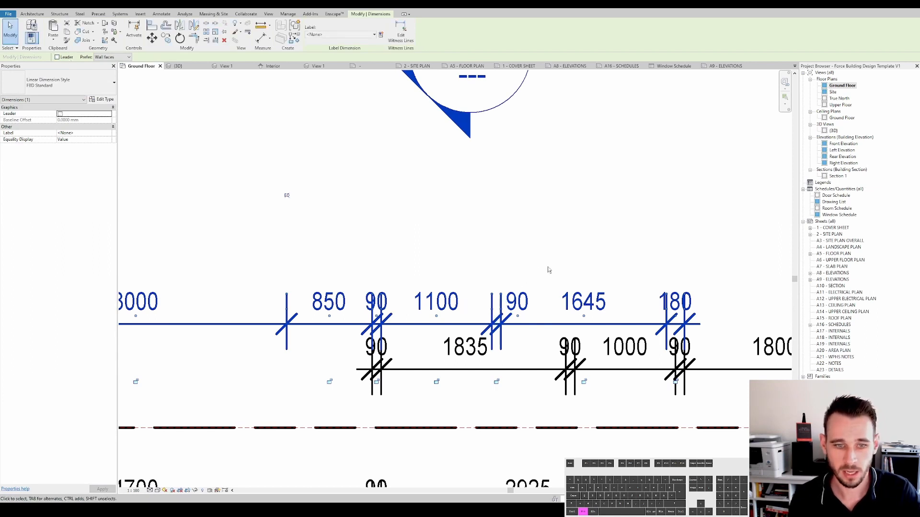
scroll(551, 267, "down", 3)
key("Escape")
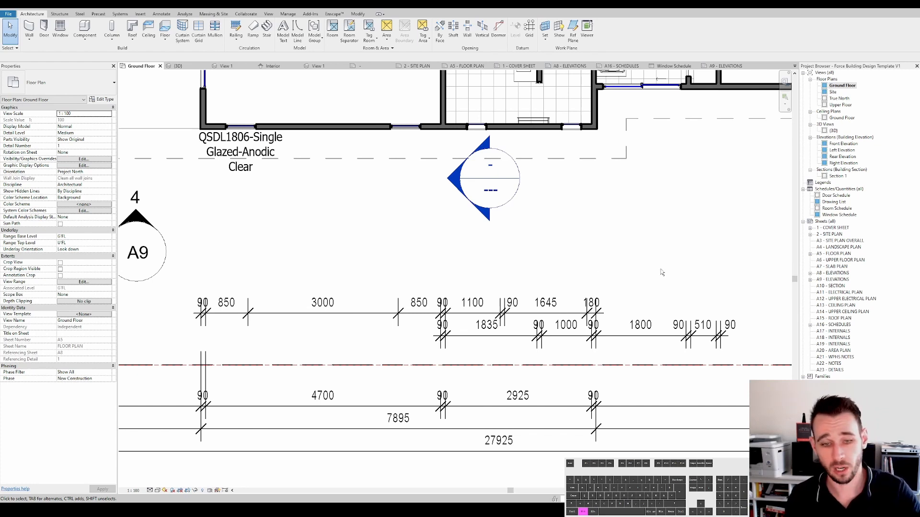
mouse_move(673, 273)
middle_mouse_down()
mouse_move(659, 283)
mouse_move(615, 275)
mouse_move(586, 284)
mouse_move(574, 320)
mouse_move(594, 317)
middle_mouse_up()
scroll(612, 275, "down", 1)
scroll(587, 283, "down", 4)
scroll(519, 367, "up", 6)
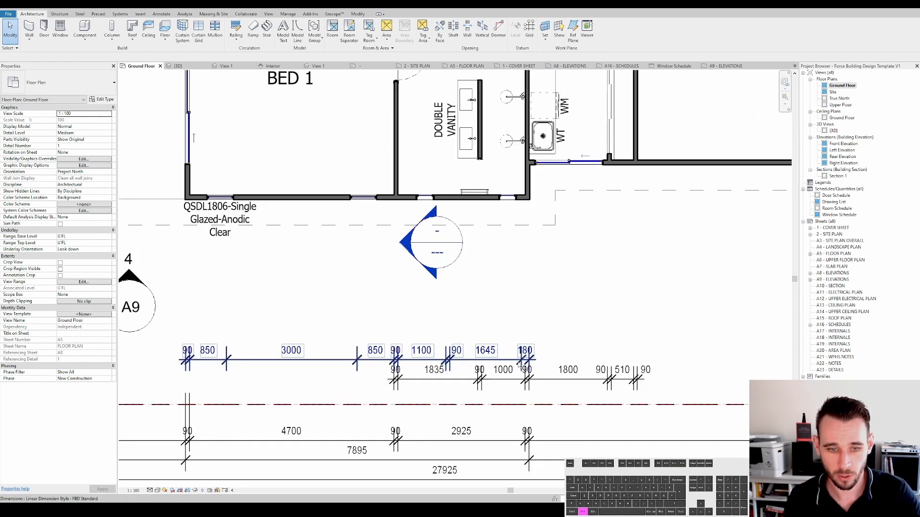
scroll(534, 355, "down", 3)
scroll(536, 354, "down", 5)
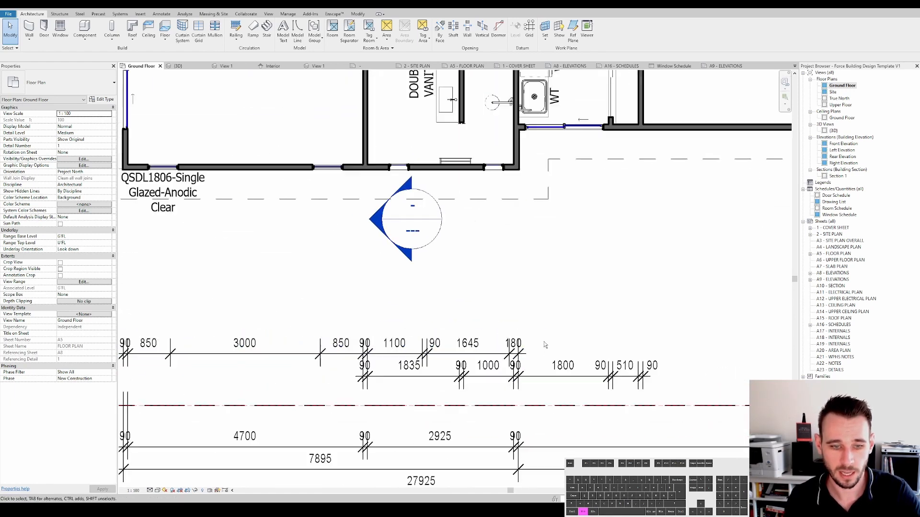
middle_click_drag(540, 374, 482, 412)
scroll(526, 360, "down", 2)
middle_click_drag(548, 422, 544, 431)
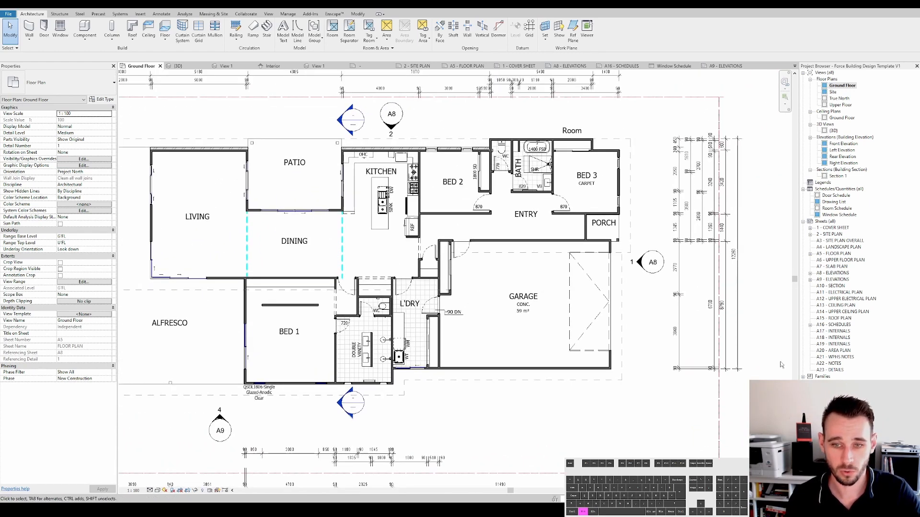
left_click(737, 331)
scroll(738, 372, "up", 1)
left_click_drag(734, 369, 244, 398)
key("Escape")
- Place an aligned dimension across the thickness of the clad stud wall at the plan's corner
scroll(244, 399, "down", 1)
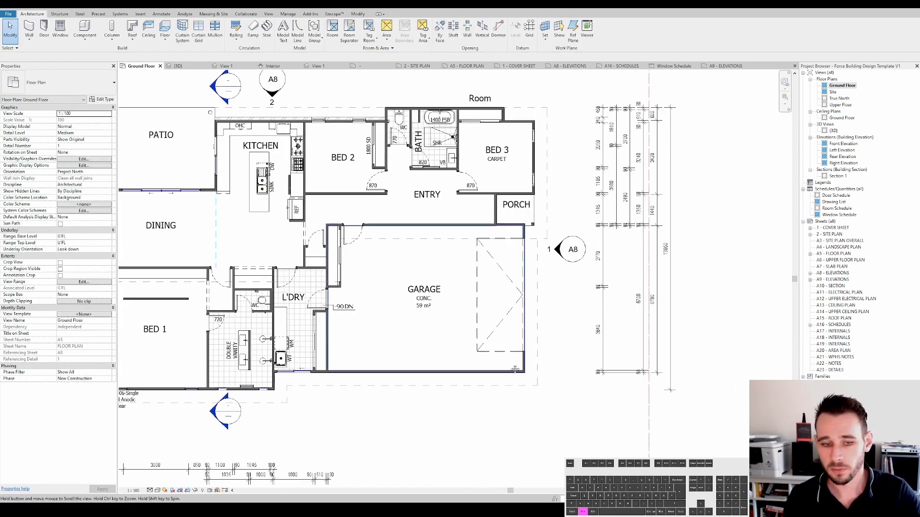
scroll(518, 364, "up", 8)
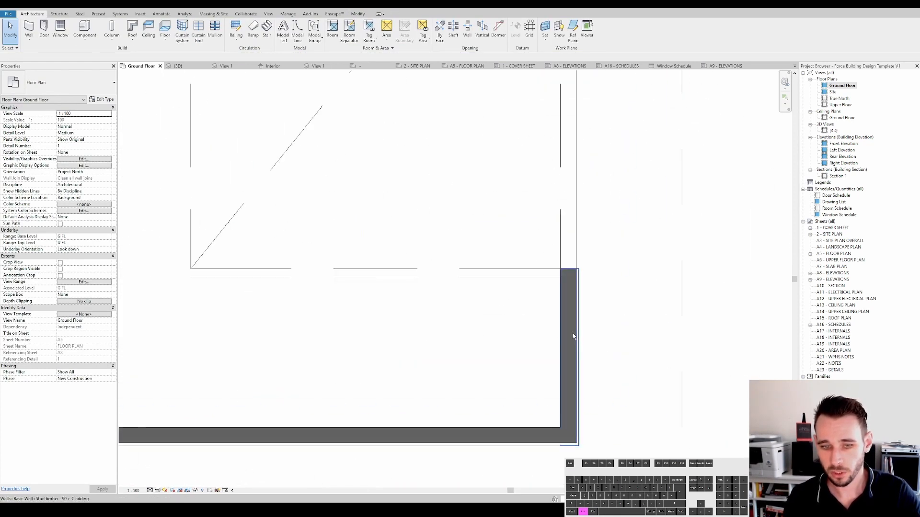
left_click(573, 337)
scroll(581, 378, "up", 2)
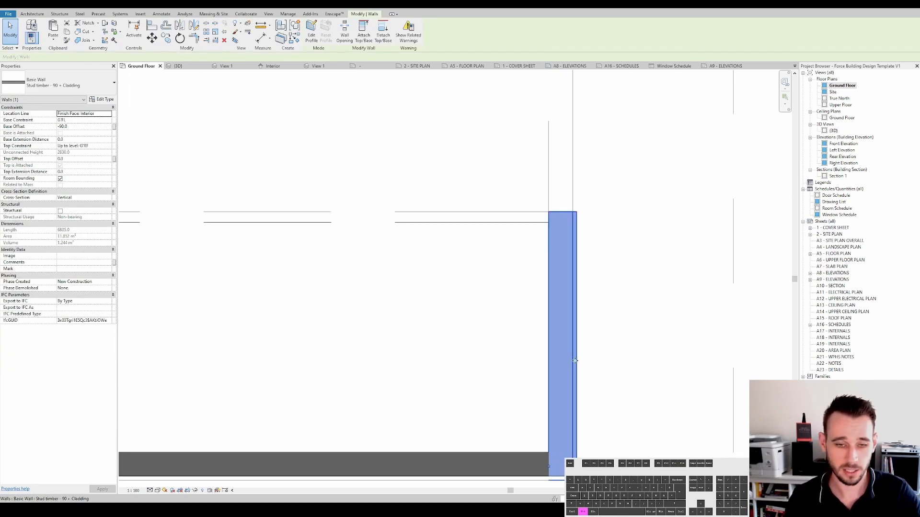
scroll(575, 355, "down", 2)
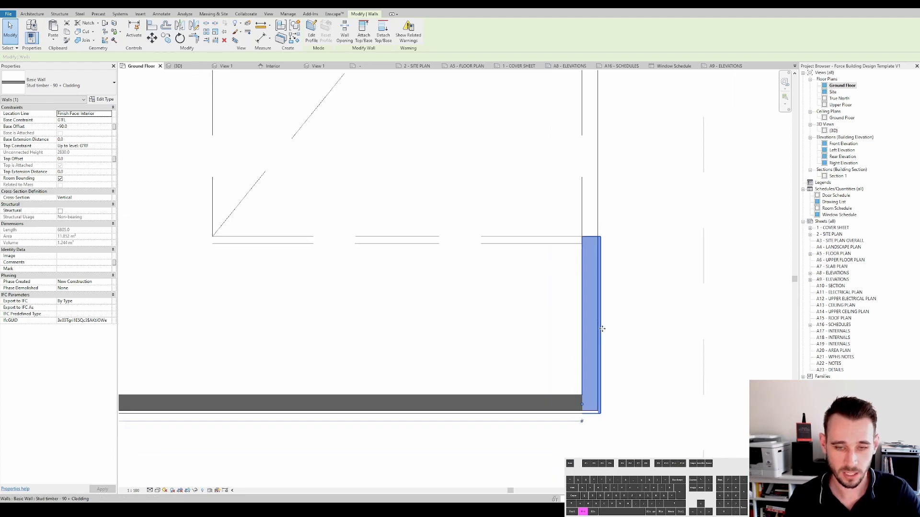
scroll(611, 323, "up", 2)
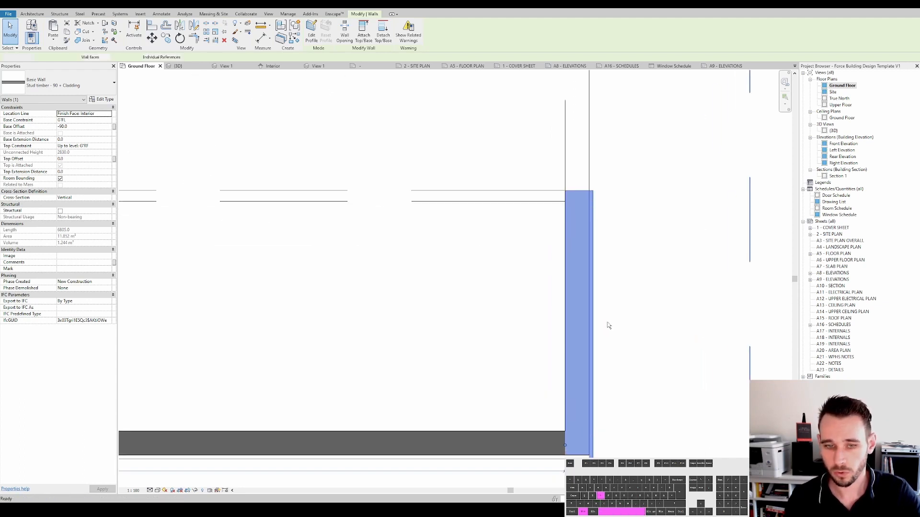
key("d")
key("i")
left_click(593, 274)
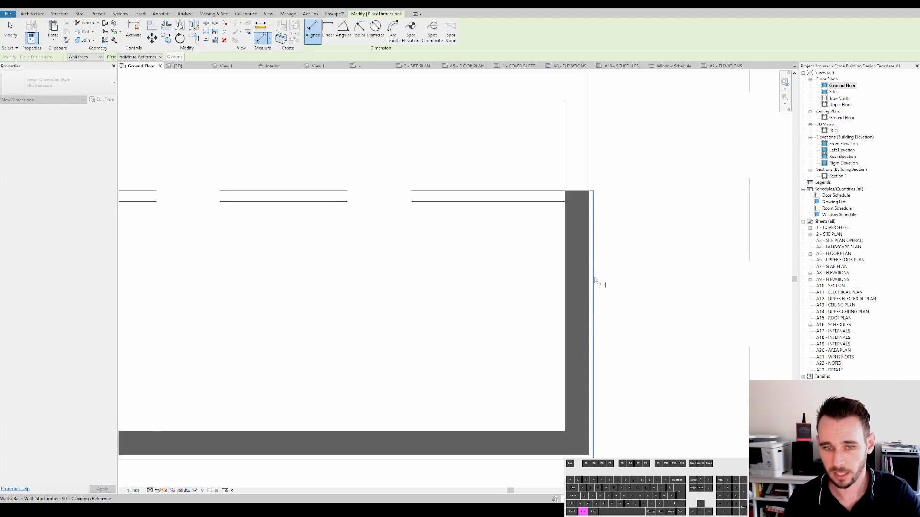
key("Tab")
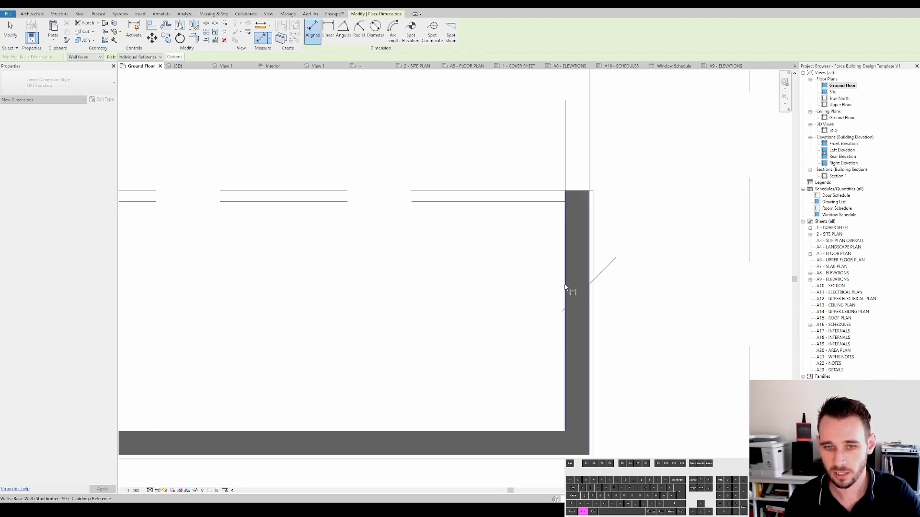
scroll(570, 288, "down", 3)
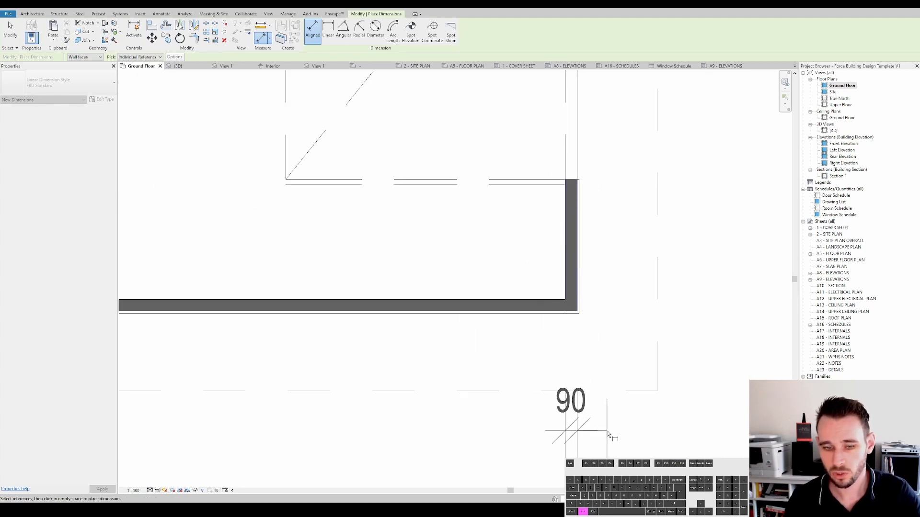
middle_click_drag(607, 437, 607, 363)
scroll(607, 364, "down", 1)
left_click(607, 382)
key("Escape")
- Drag the new dimension's witness line onto the wall's outer cladding face
left_click(586, 376)
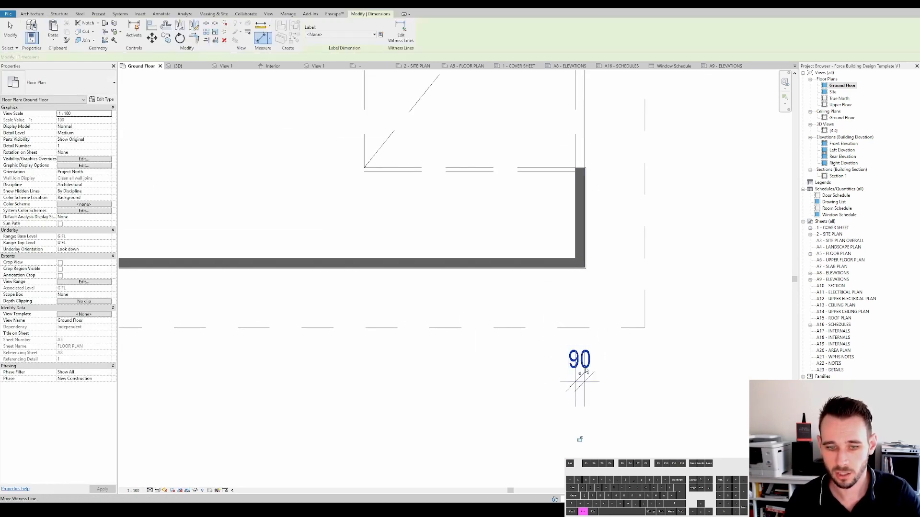
left_click(585, 367)
left_click_drag(580, 368, 586, 261)
middle_click_drag(602, 358, 609, 375)
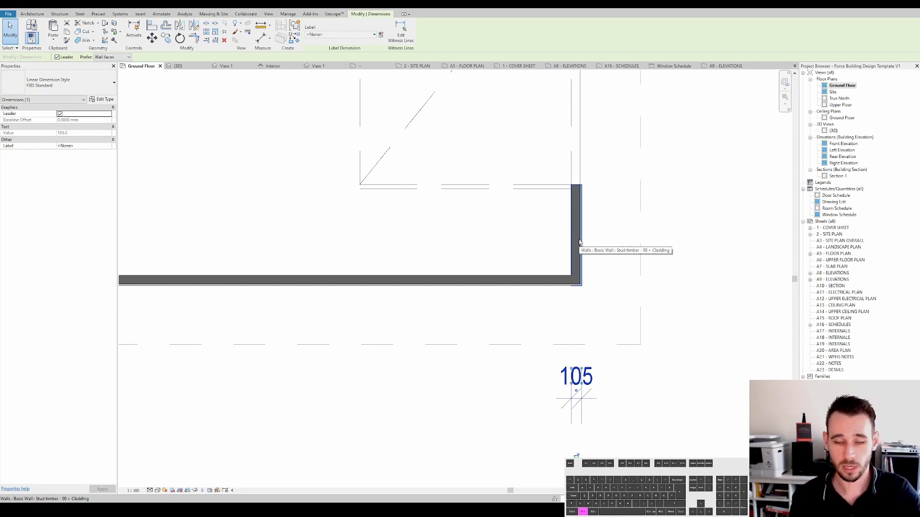
- Move the new dimension's witness line onto the stud face of the clad wall, cycling through references
left_click_drag(582, 383, 581, 217)
key("Tab")
middle_click_drag(580, 301, 581, 332)
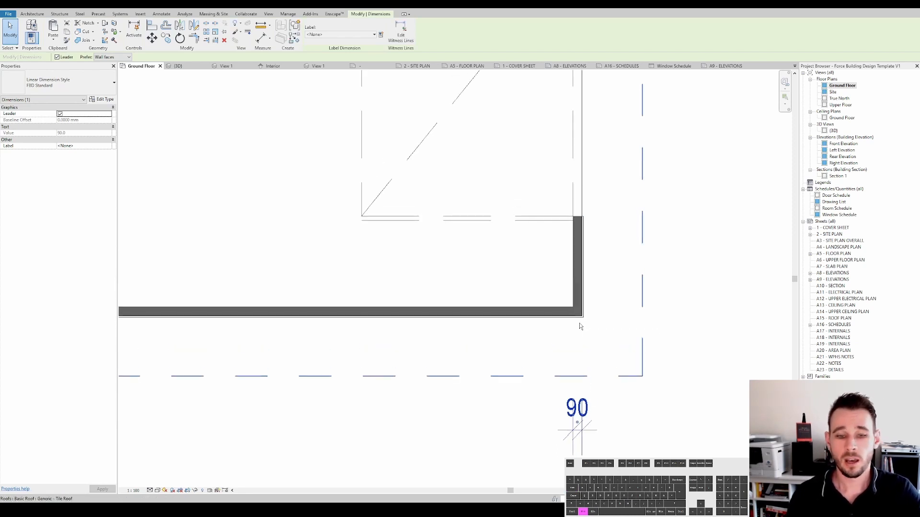
- Edit the dimension's witness lines to add a reference at the laundry wall, chaining a segment to the garage corner
scroll(599, 345, "down", 2)
left_click(400, 33)
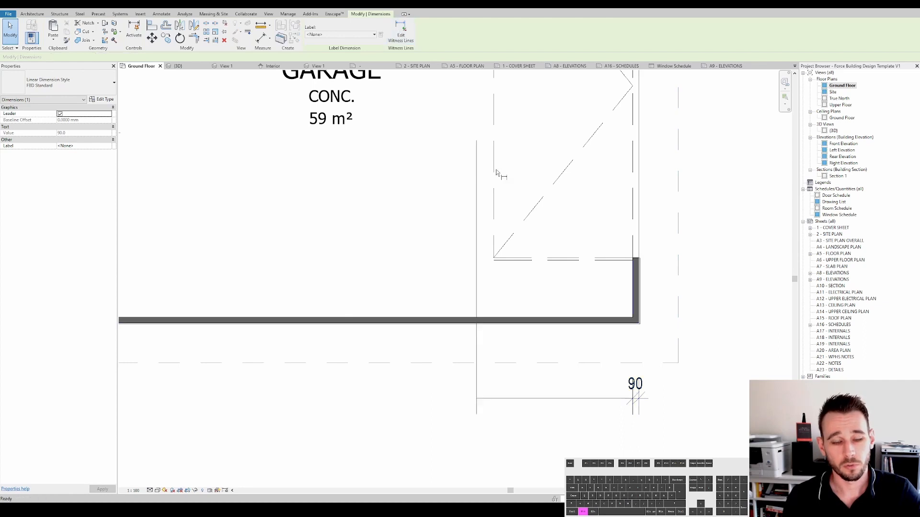
scroll(365, 295, "down", 3)
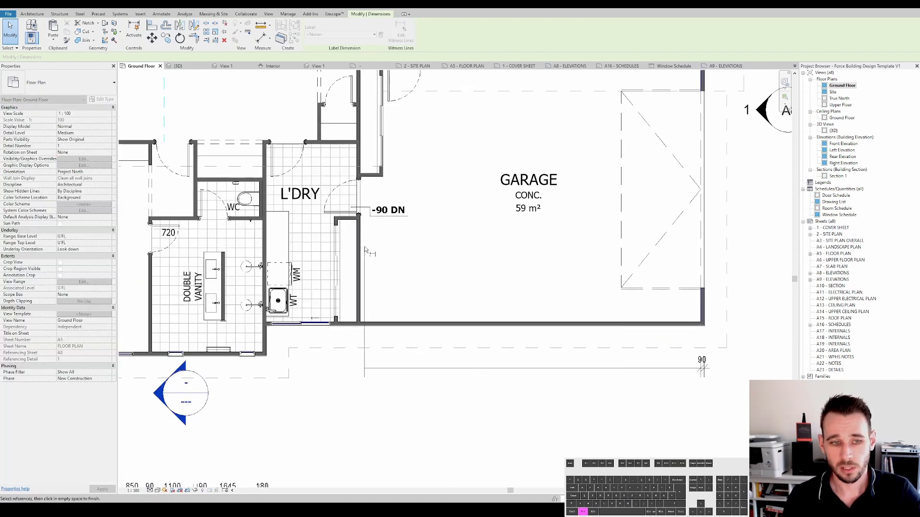
left_click(359, 296)
left_click(642, 418)
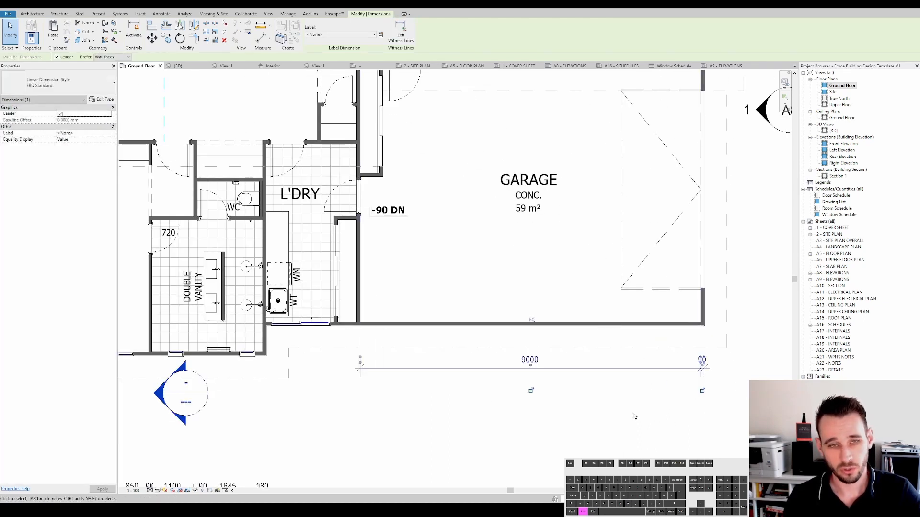
middle_click_drag(684, 400, 623, 421)
key("Escape")
left_click(633, 390)
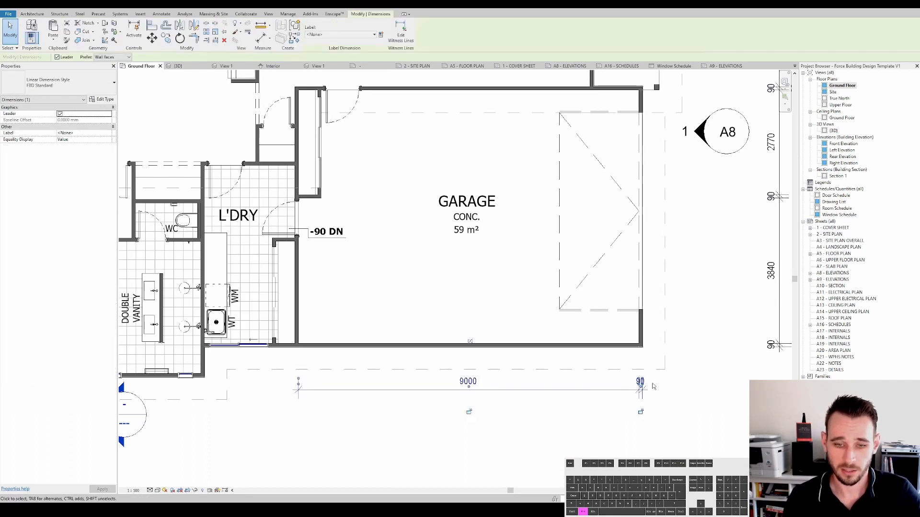
middle_click_drag(634, 390, 670, 413)
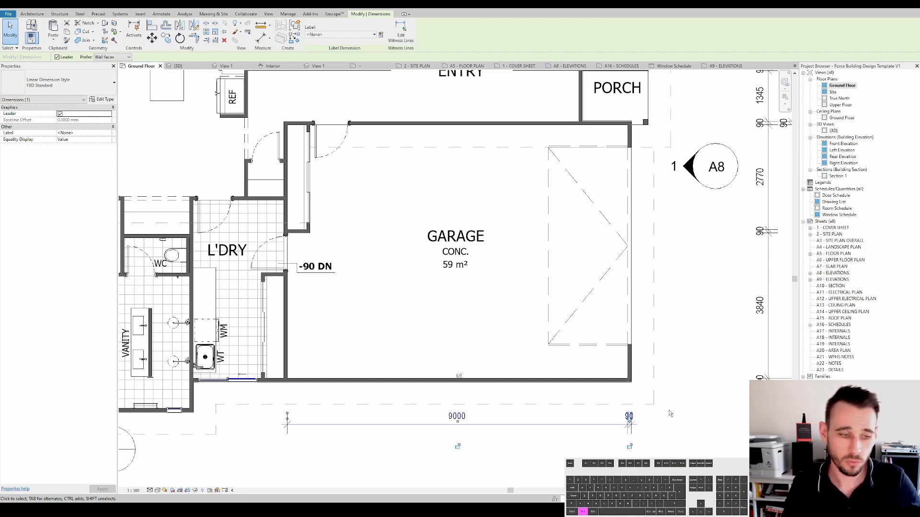
scroll(527, 318, "down", 3)
middle_click_drag(357, 247, 539, 314)
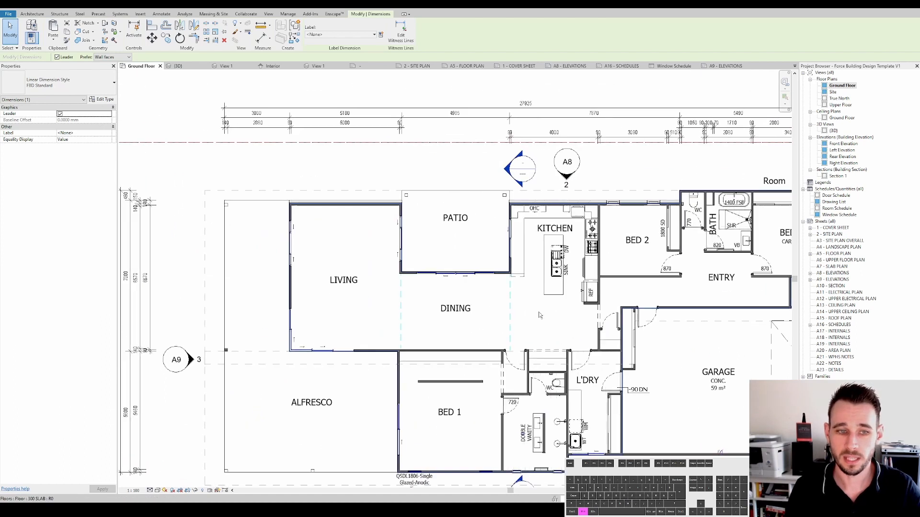
key("Escape")
scroll(321, 210, "up", 3)
scroll(382, 201, "up", 4)
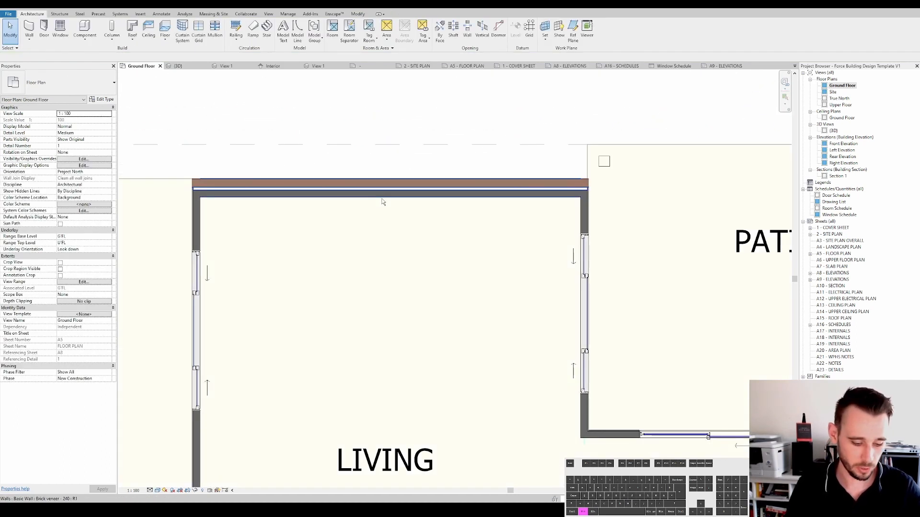
key("d")
key("i")
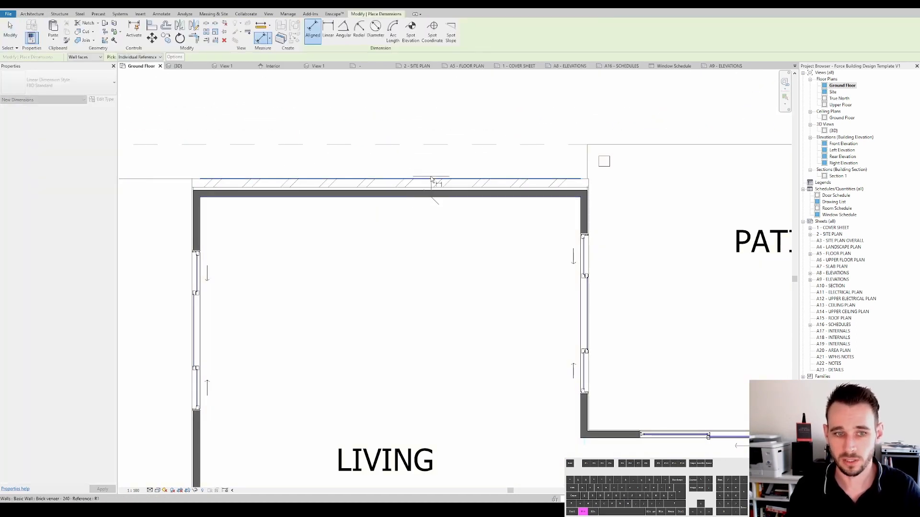
left_click(387, 178)
scroll(384, 182, "up", 3)
scroll(389, 181, "down", 4)
middle_click_drag(389, 181, 529, 257)
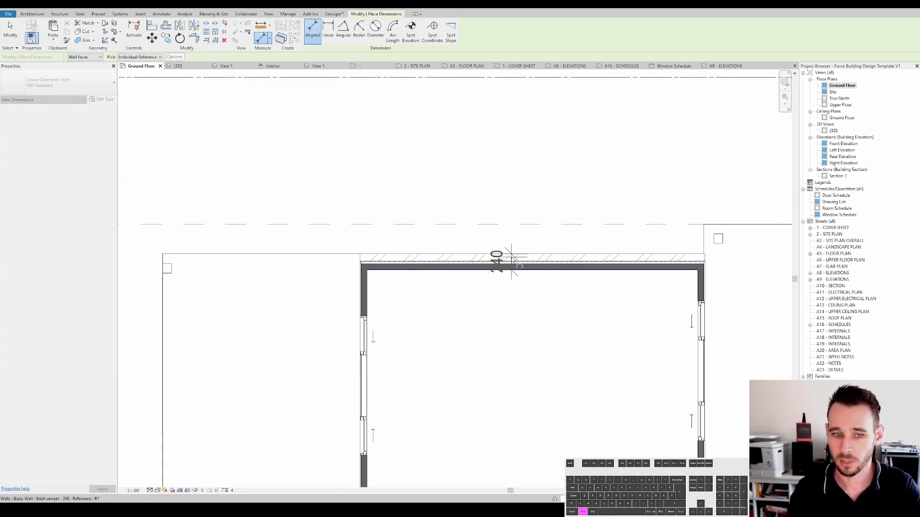
middle_click_drag(461, 261, 330, 198)
scroll(495, 261, "up", 1)
key("Escape")
key("Escape")
- Examine the wall corners around the living room and patio and survey the whole ground floor plan
scroll(488, 260, "up", 2)
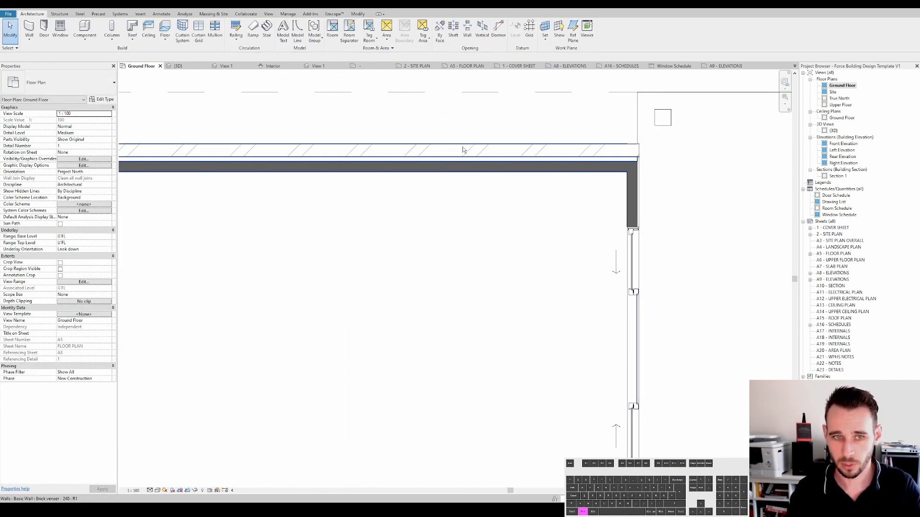
scroll(462, 150, "down", 2)
middle_click_drag(462, 150, 463, 237)
scroll(475, 253, "down", 4)
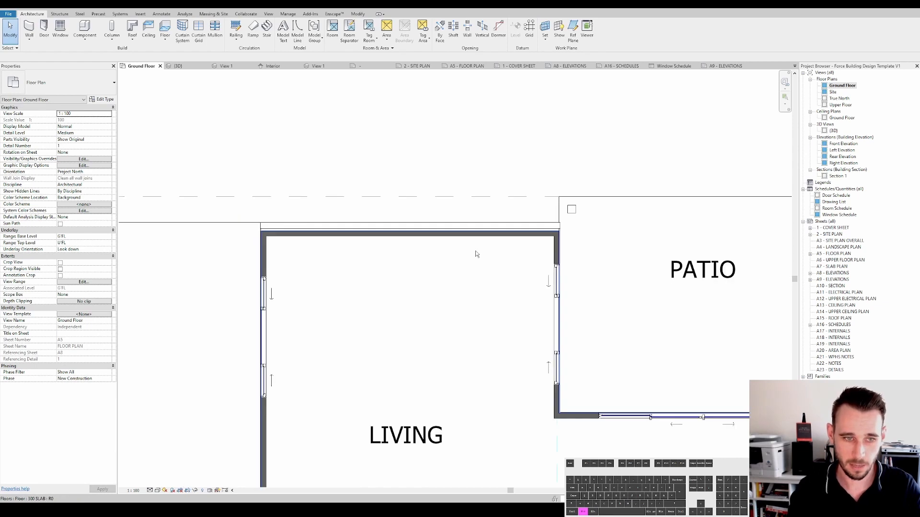
scroll(541, 222, "up", 5)
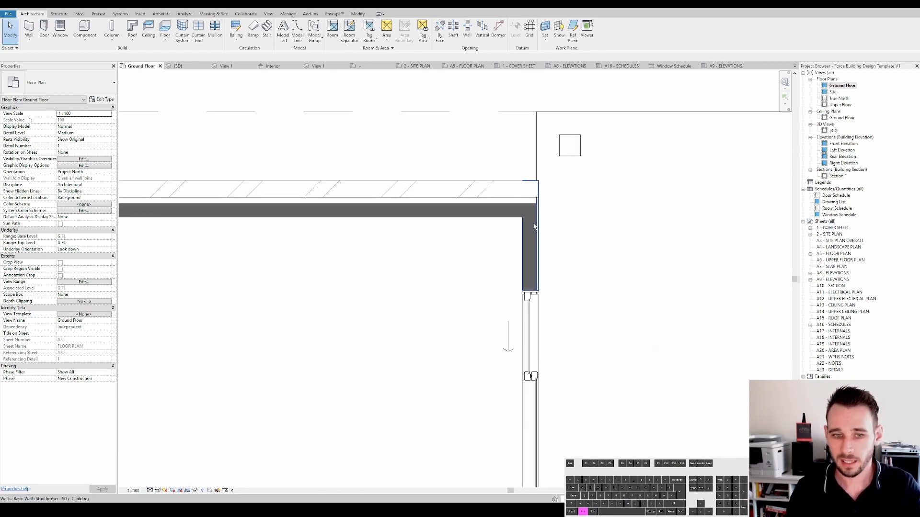
scroll(534, 223, "down", 2)
middle_click_drag(535, 223, 485, 312)
scroll(524, 218, "down", 2)
scroll(516, 230, "up", 5)
scroll(516, 230, "up", 5)
scroll(511, 268, "up", 1)
scroll(510, 269, "down", 2)
scroll(486, 312, "down", 3)
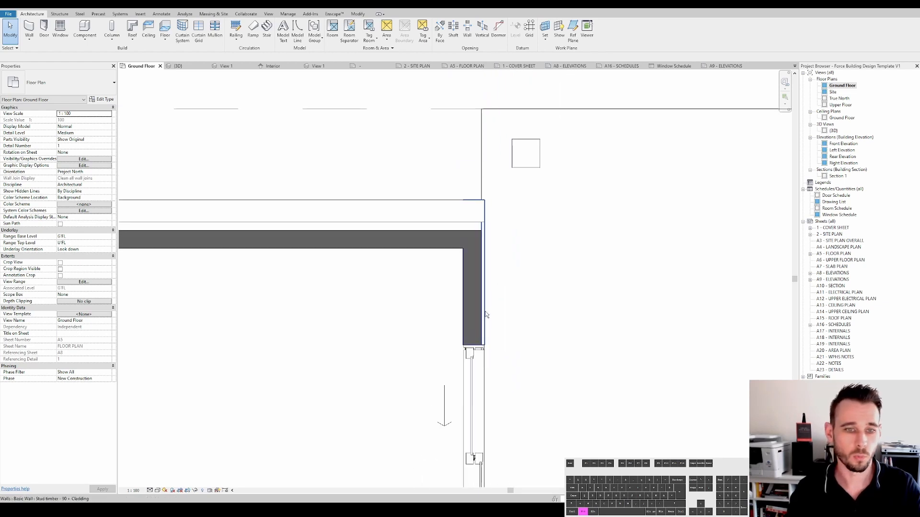
scroll(485, 314, "down", 2)
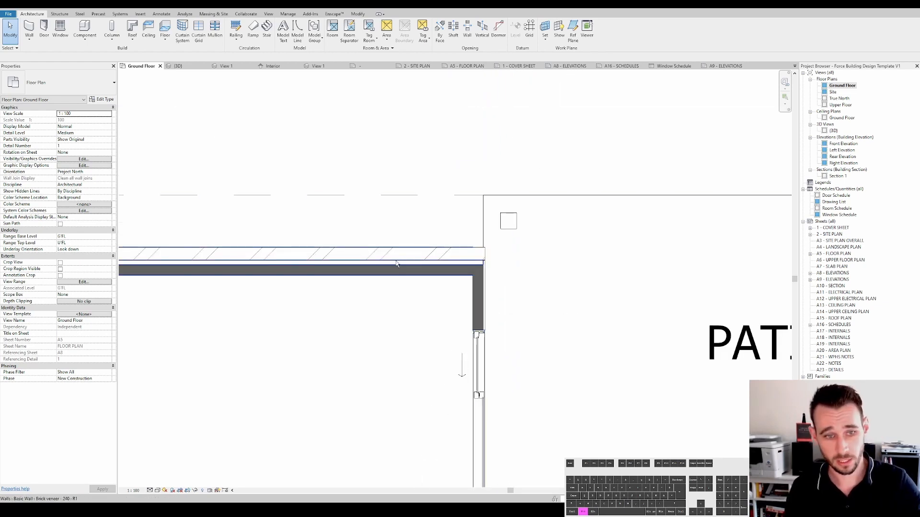
middle_click_drag(433, 287, 482, 296)
scroll(514, 288, "down", 4)
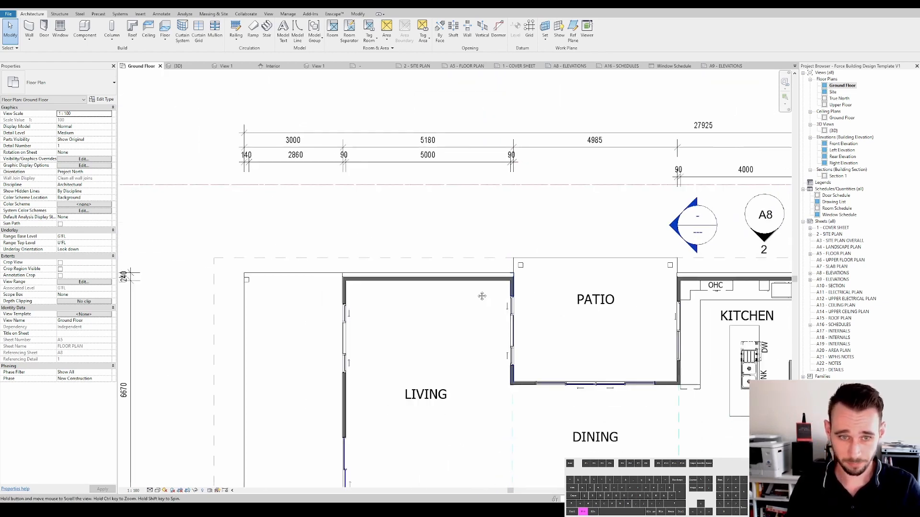
scroll(481, 296, "down", 5)
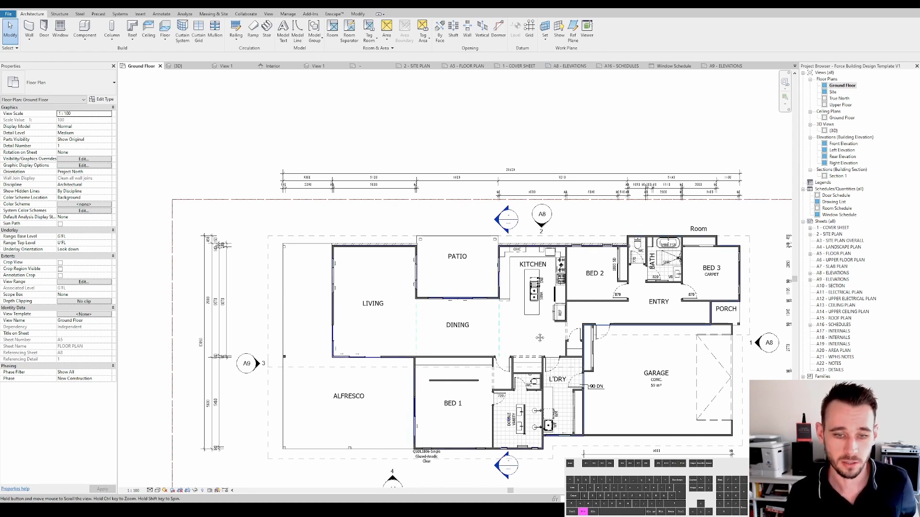
middle_click_drag(667, 365, 572, 315)
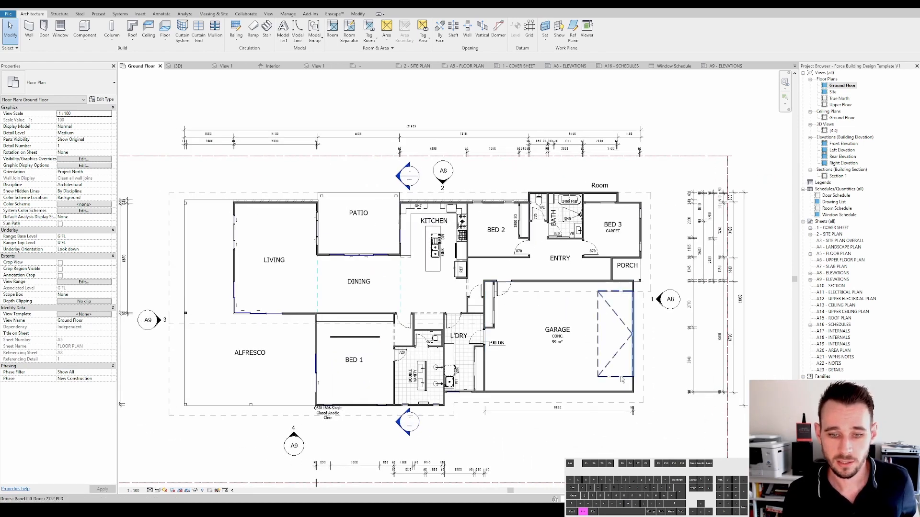
scroll(662, 334, "down", 1)
middle_click_drag(661, 333, 690, 324)
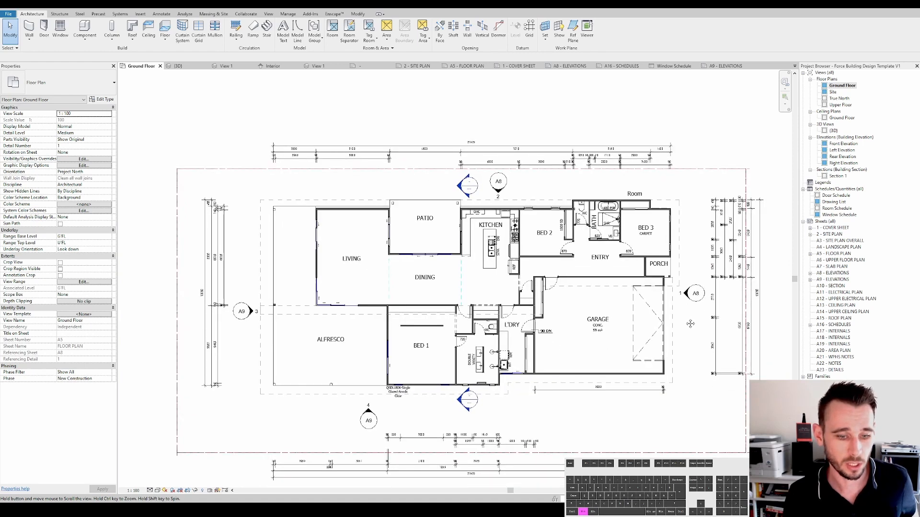